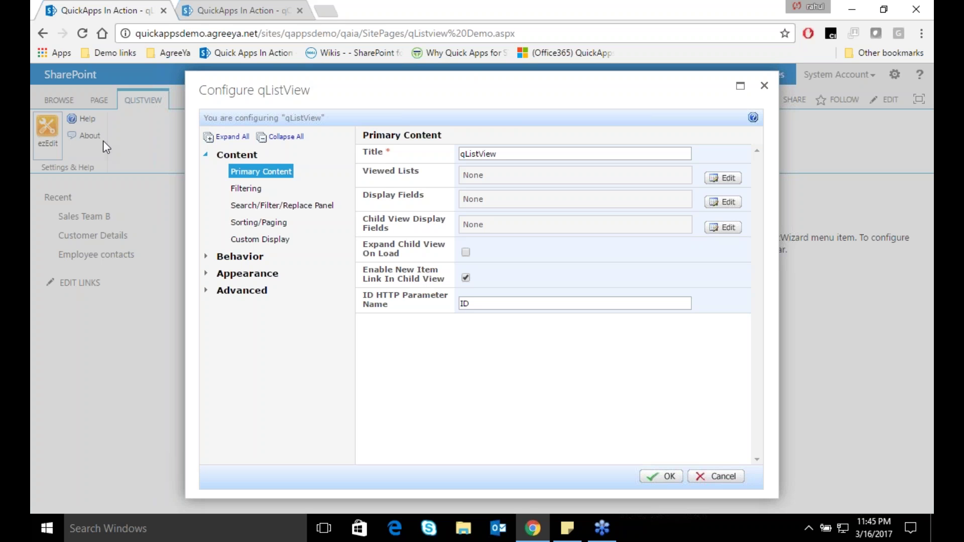
click(225, 154)
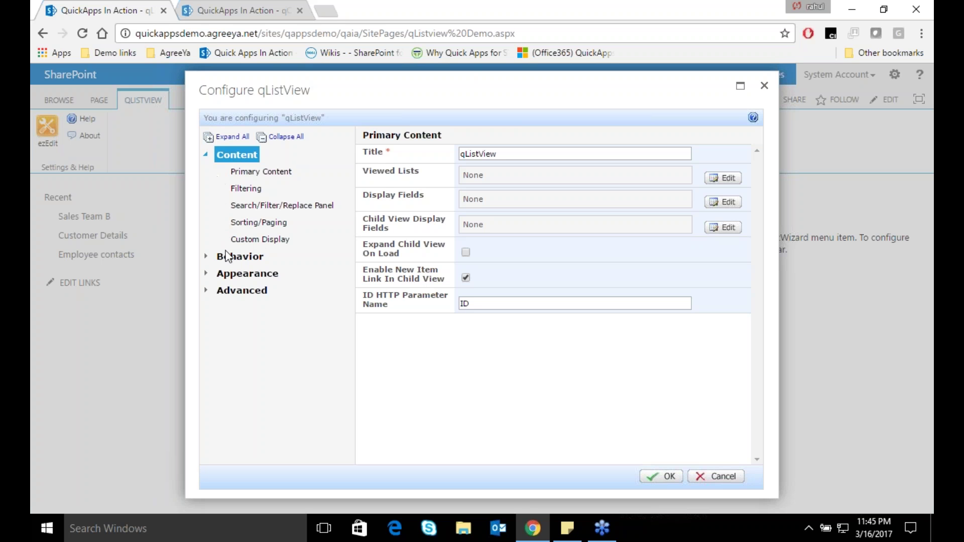
click(232, 258)
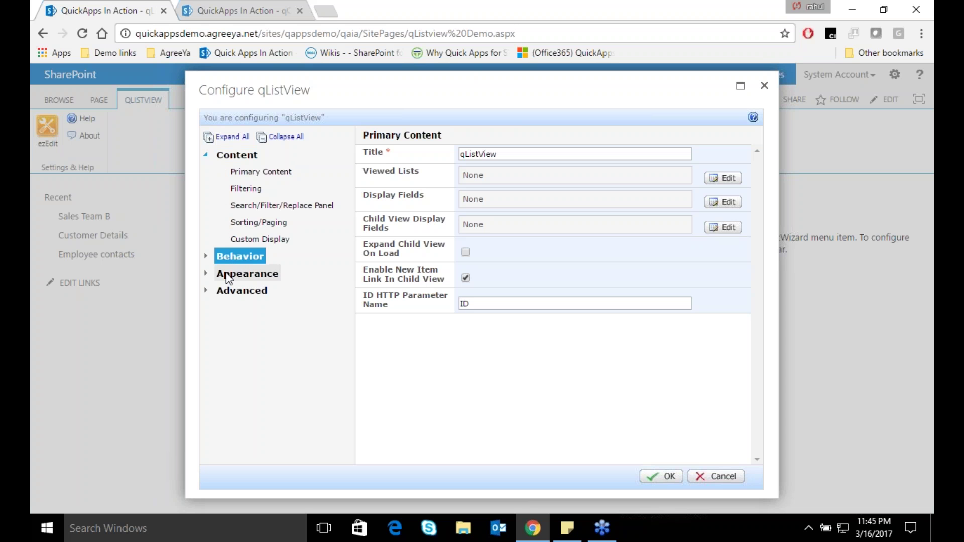
click(227, 274)
click(223, 293)
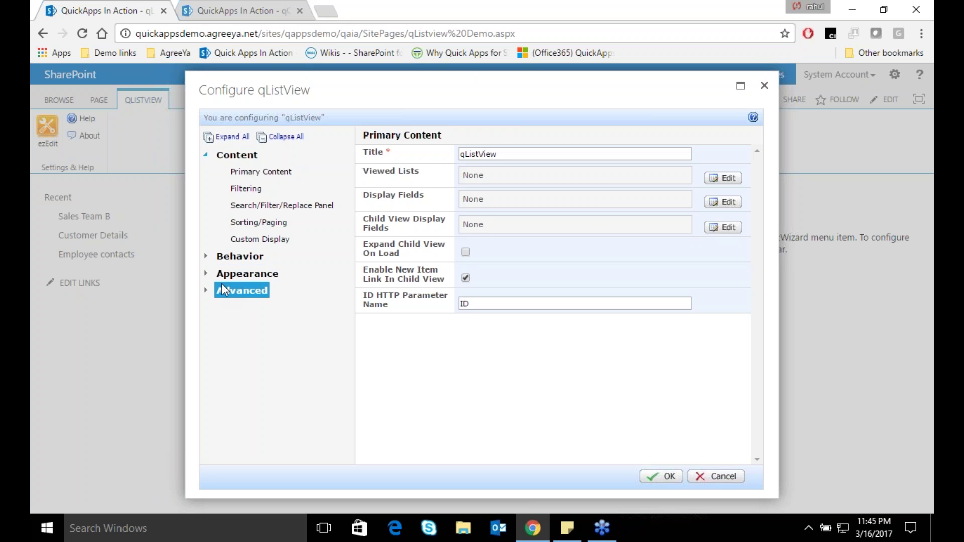
click(234, 157)
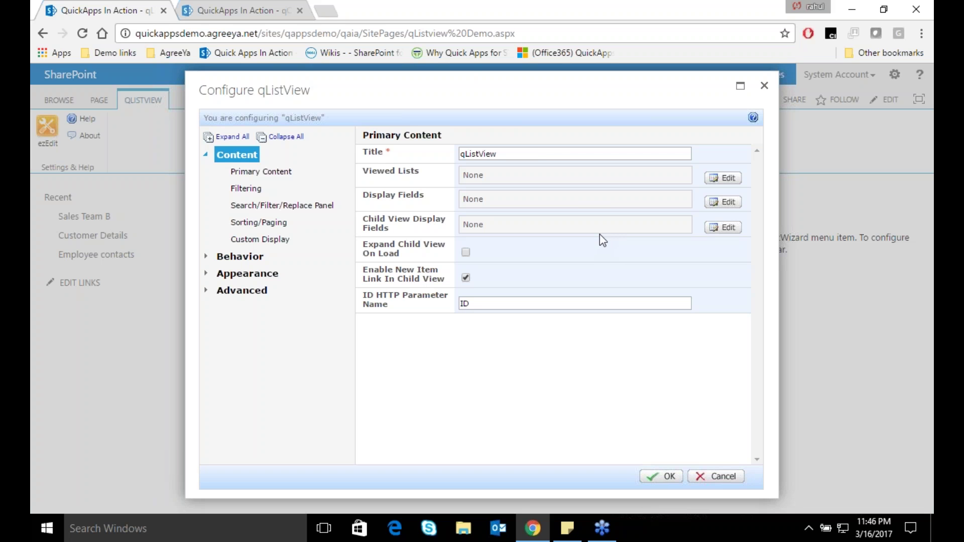
Set the list view's title to Product Sales List
double_click(537, 151)
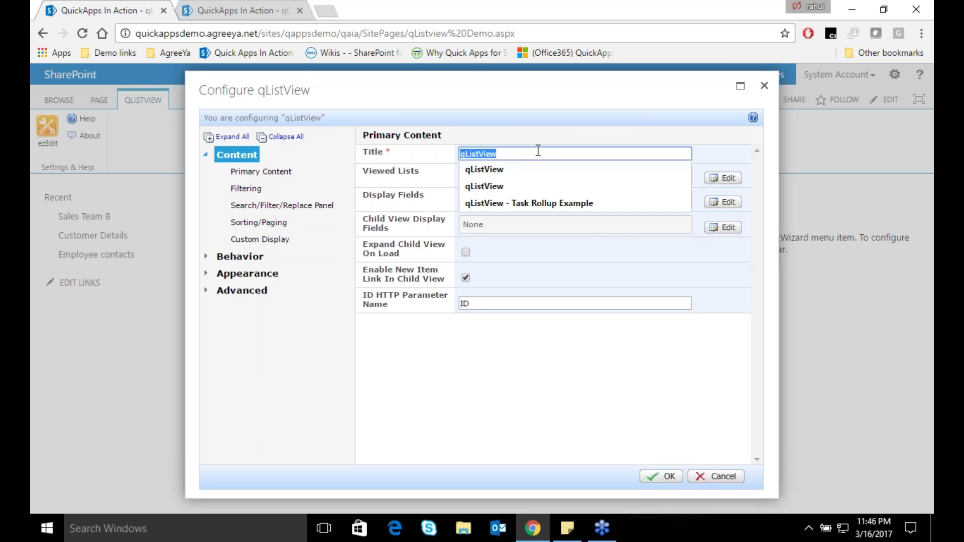
text(P)
key(Down)
key(Return)
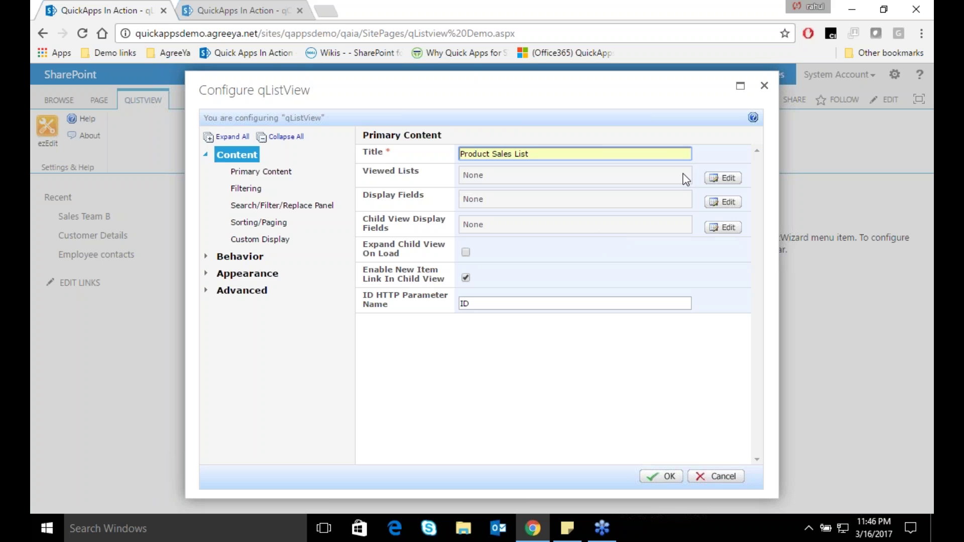
click(716, 181)
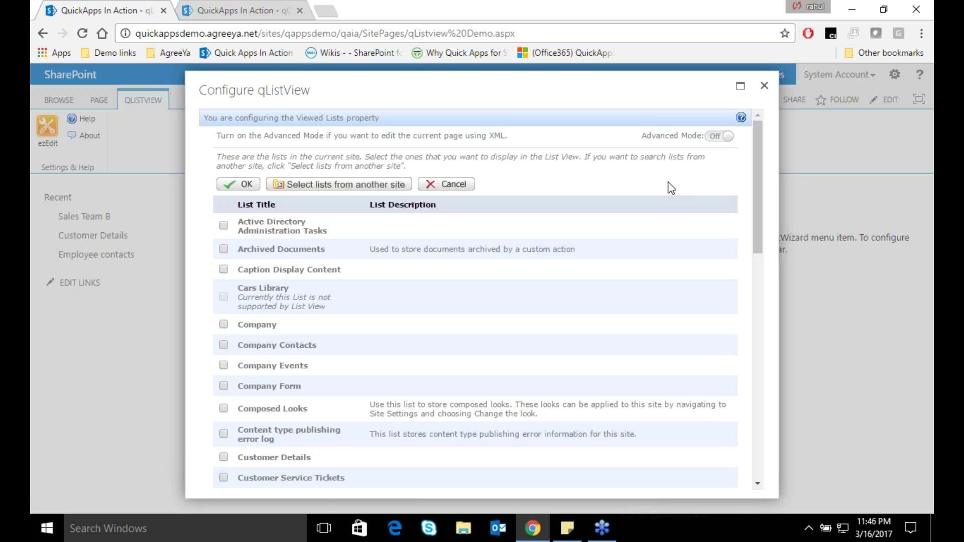
click(368, 190)
drag(336, 33, 123, 35)
key(ctrl+c)
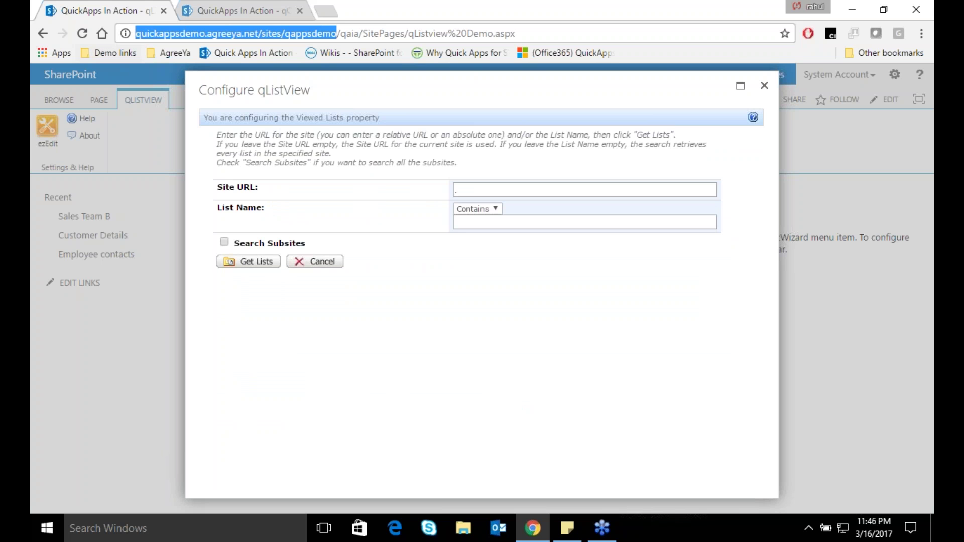
click(478, 193)
key(ctrl+v)
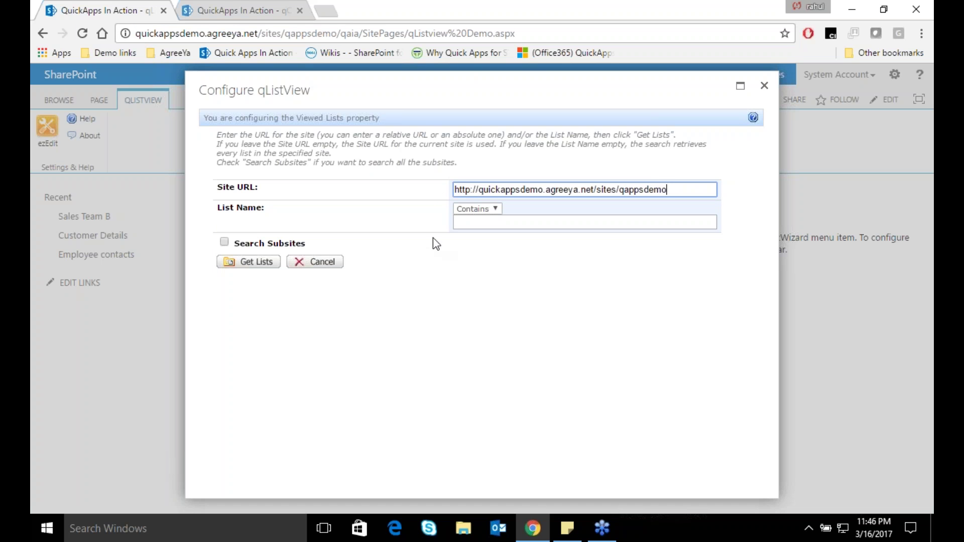
click(272, 265)
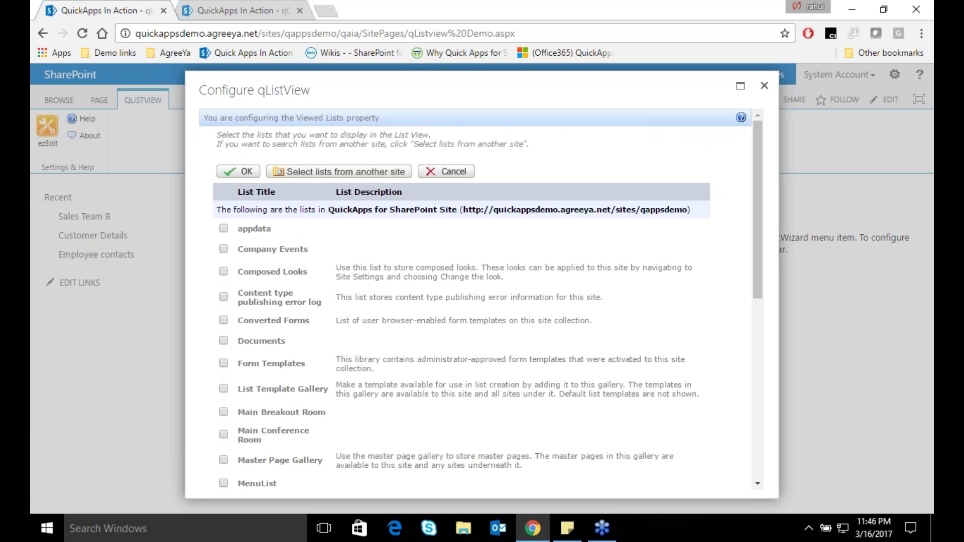
Add the Sales Team A list from the retrieved site to the viewed lists
scroll(230, 359, down, 5)
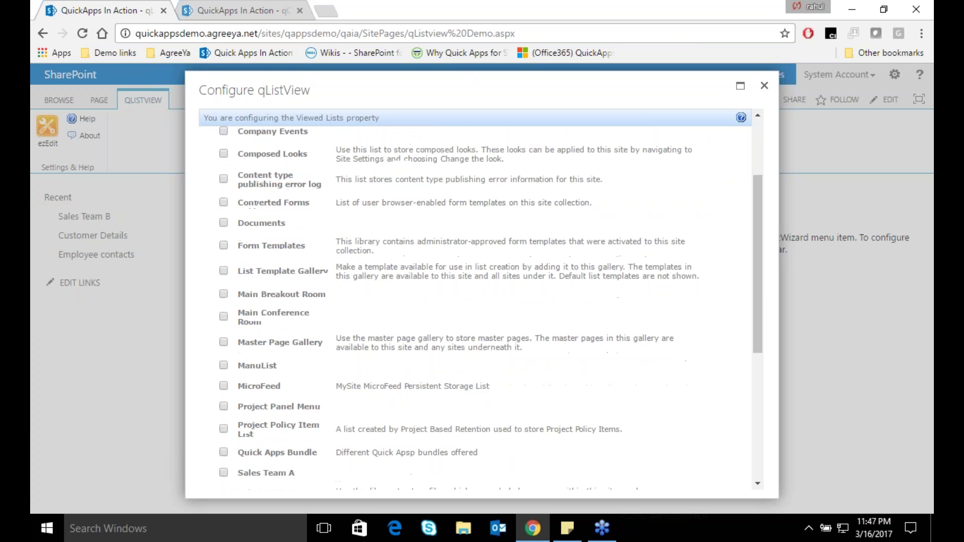
click(224, 356)
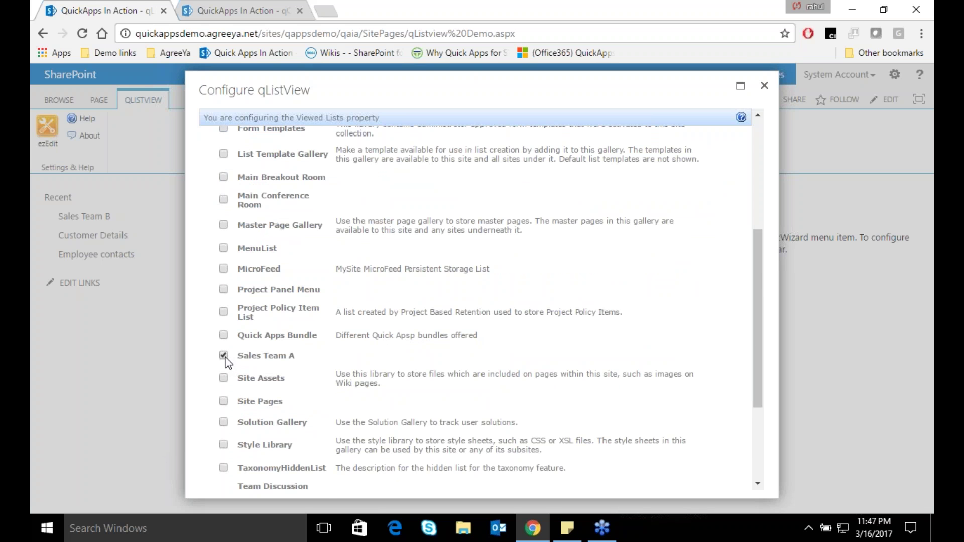
scroll(225, 360, down, 3)
click(245, 479)
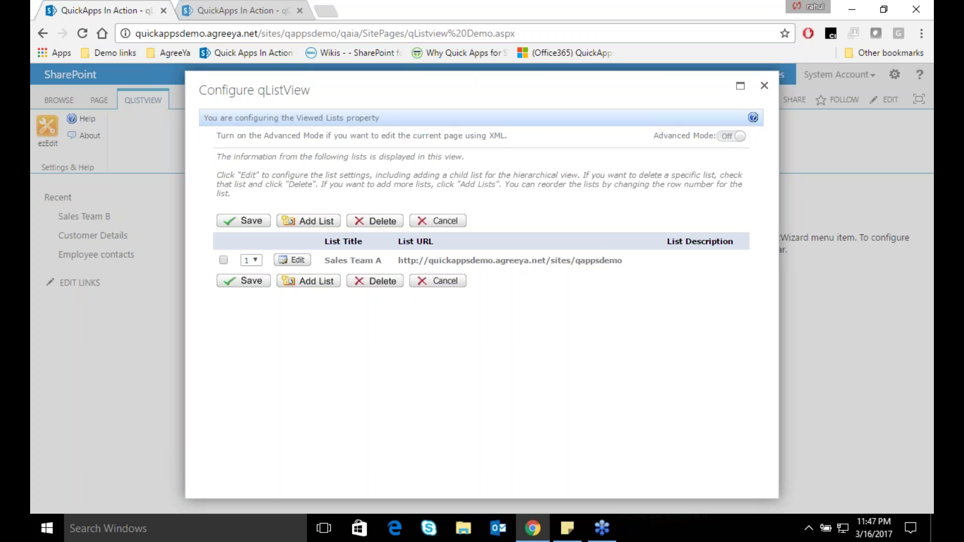
Add the Sales Team B list from the current site and save the viewed lists
click(308, 281)
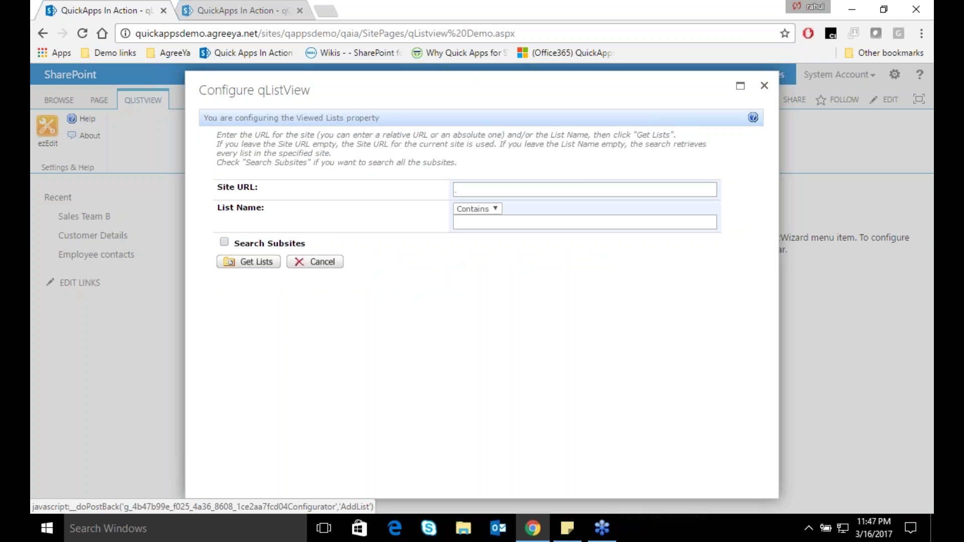
click(237, 264)
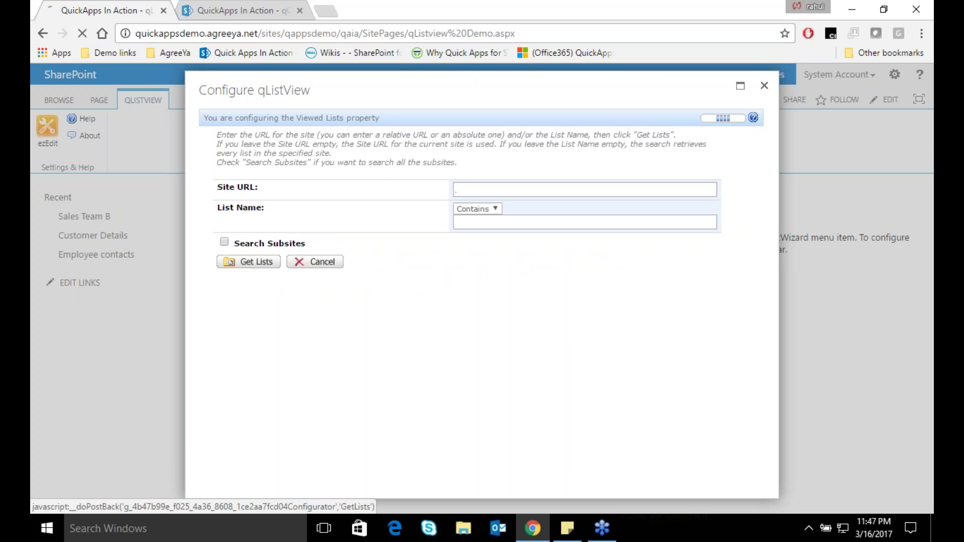
scroll(359, 314, down, 6)
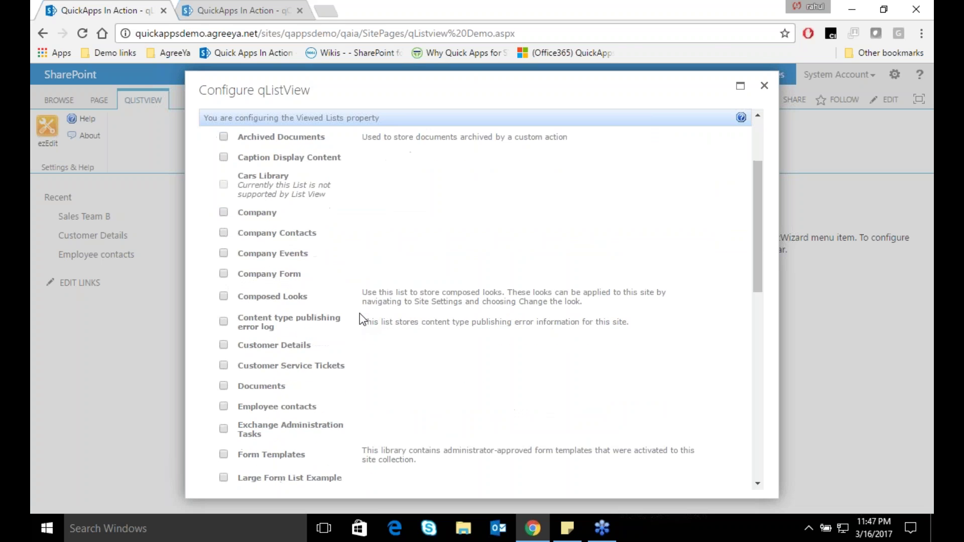
scroll(360, 313, down, 5)
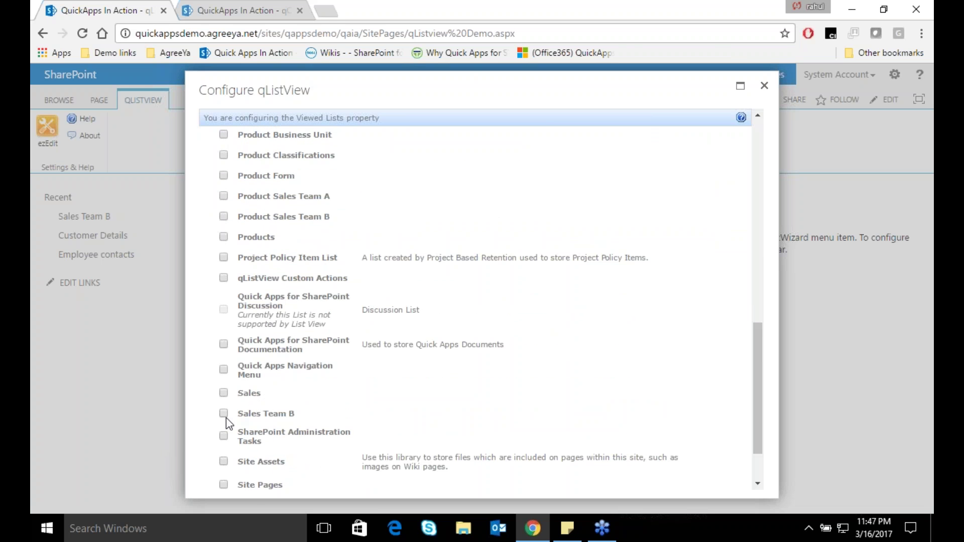
scroll(226, 416, down, 2)
click(241, 478)
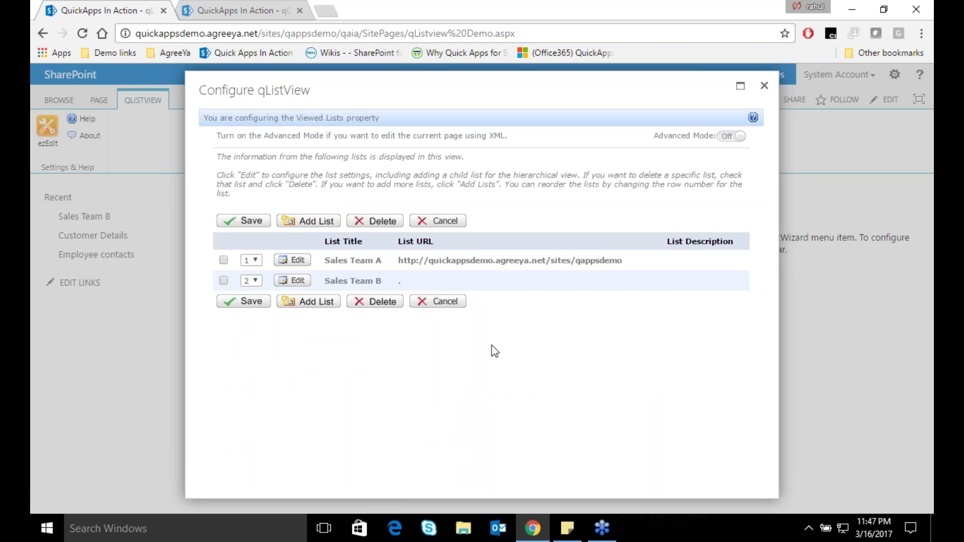
click(251, 303)
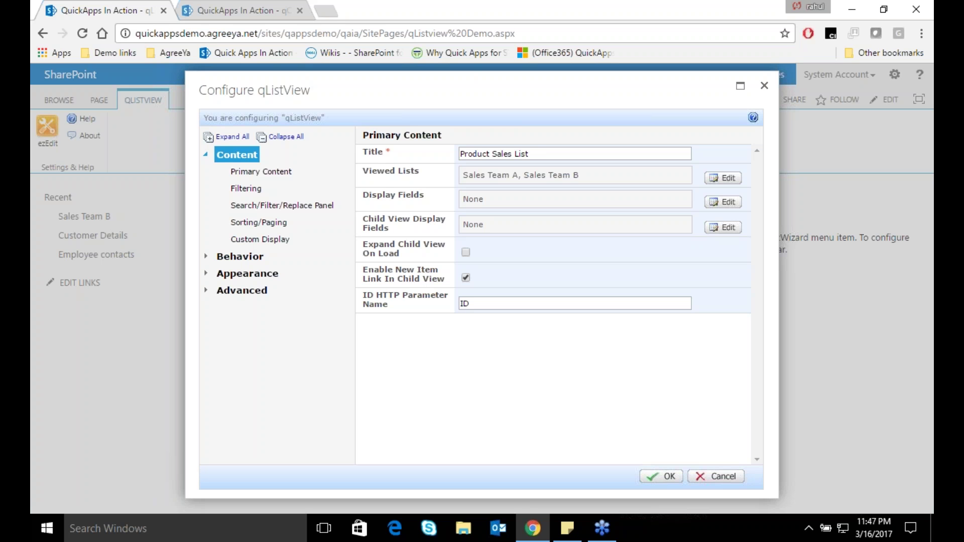
Reopen the viewed lists and add the current site's Customer Details list as a child list of Sales Team A
double_click(474, 176)
click(731, 180)
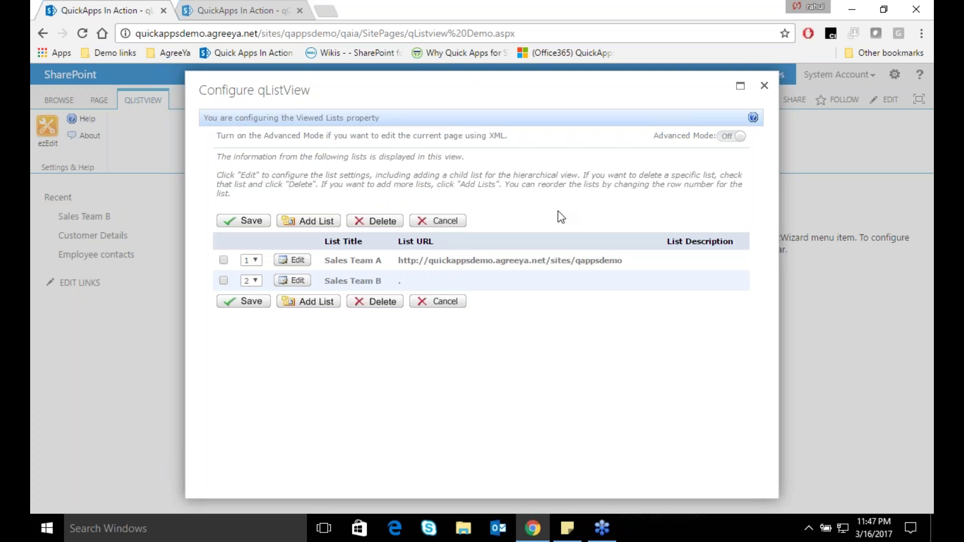
click(316, 298)
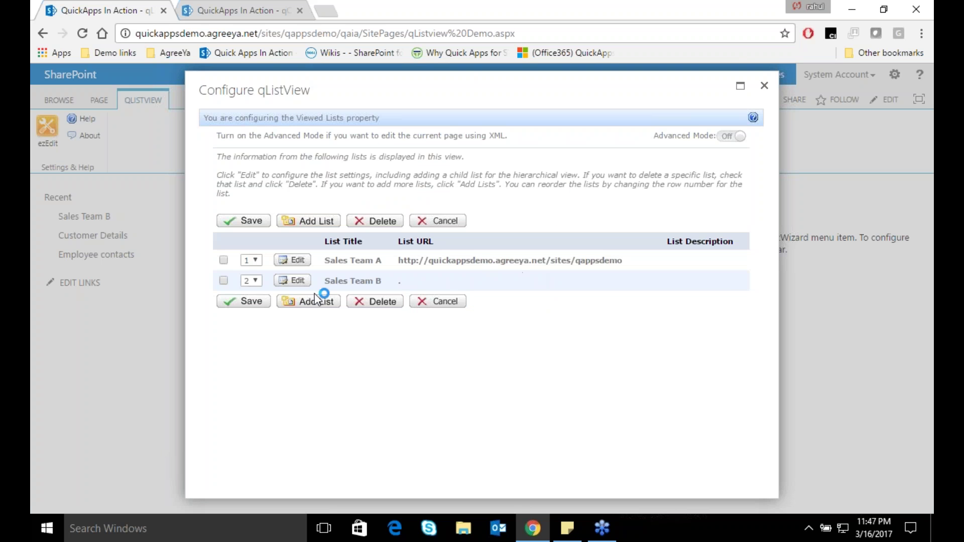
click(304, 263)
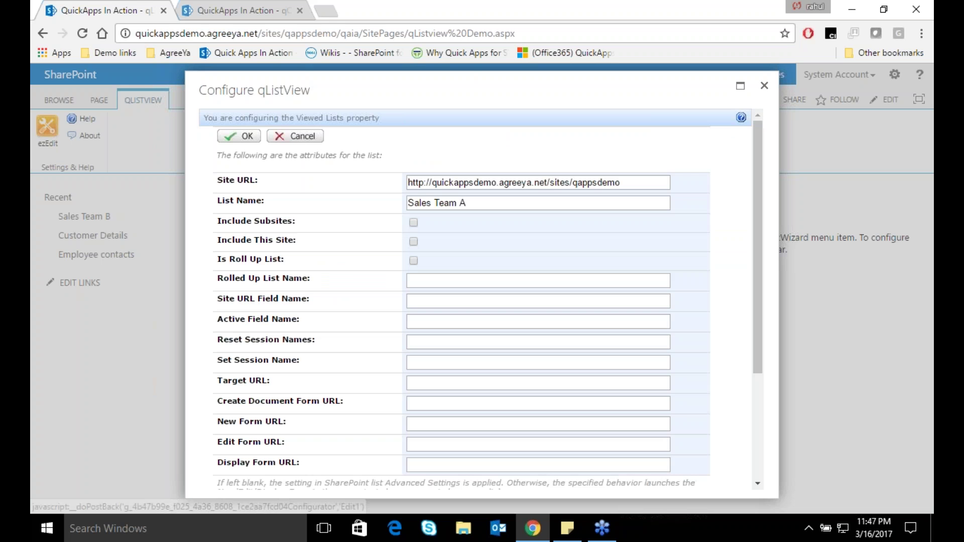
scroll(461, 301, down, 3)
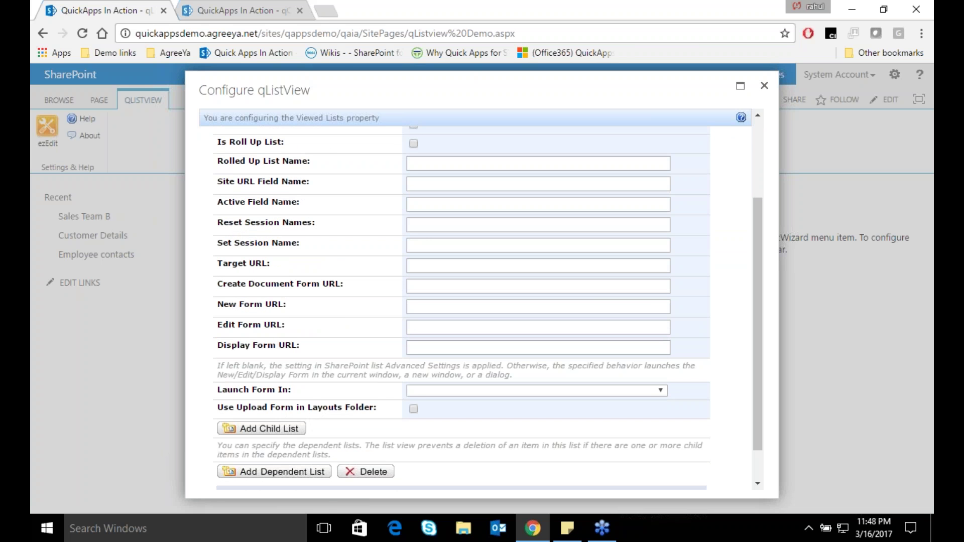
scroll(262, 392, down, 1)
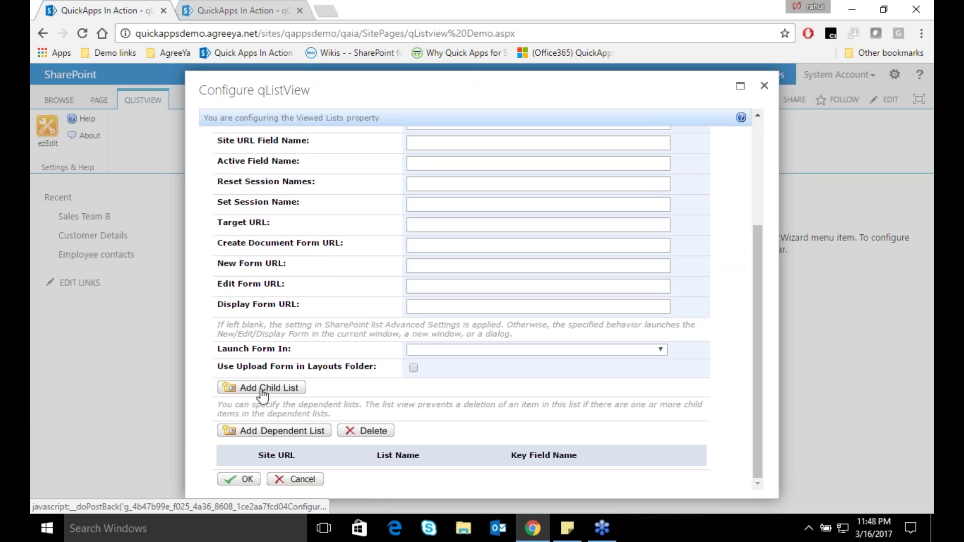
click(262, 391)
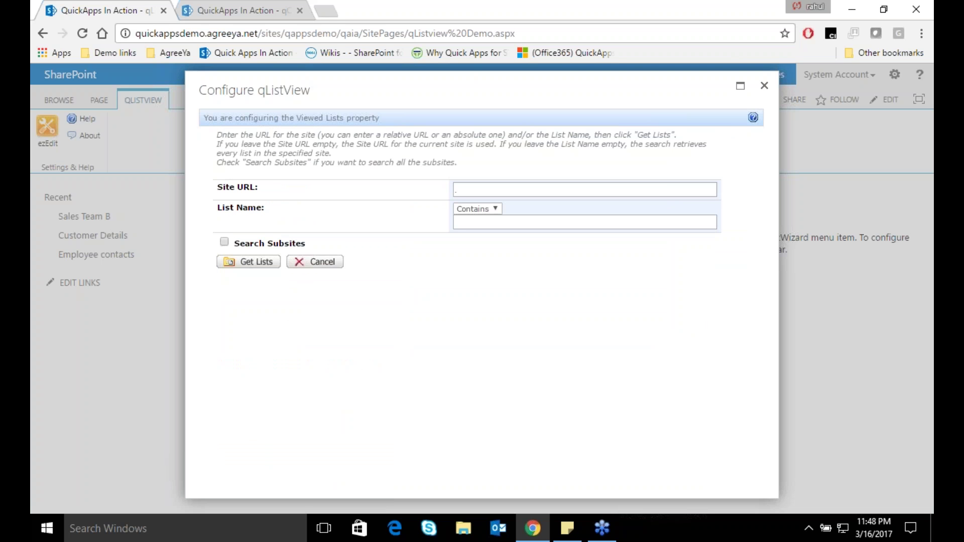
click(248, 270)
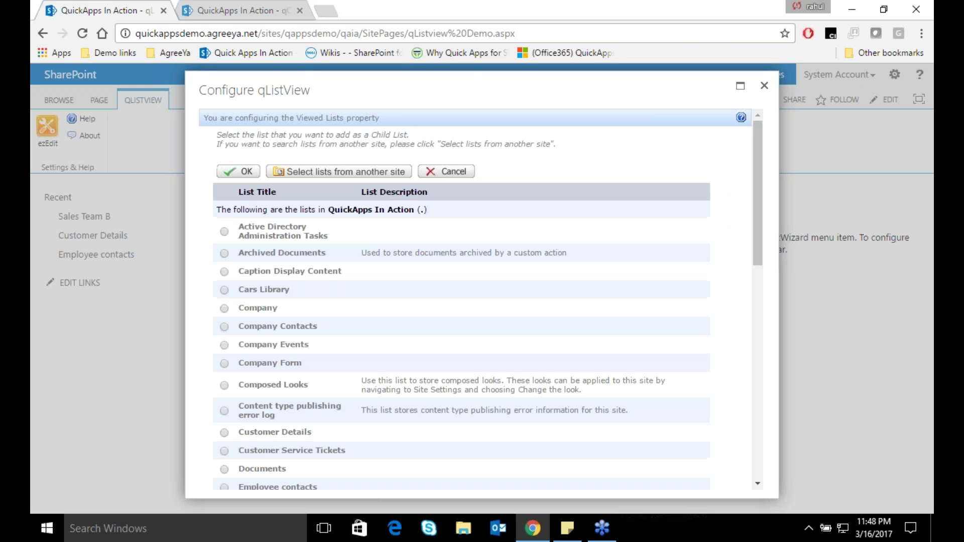
scroll(344, 304, down, 3)
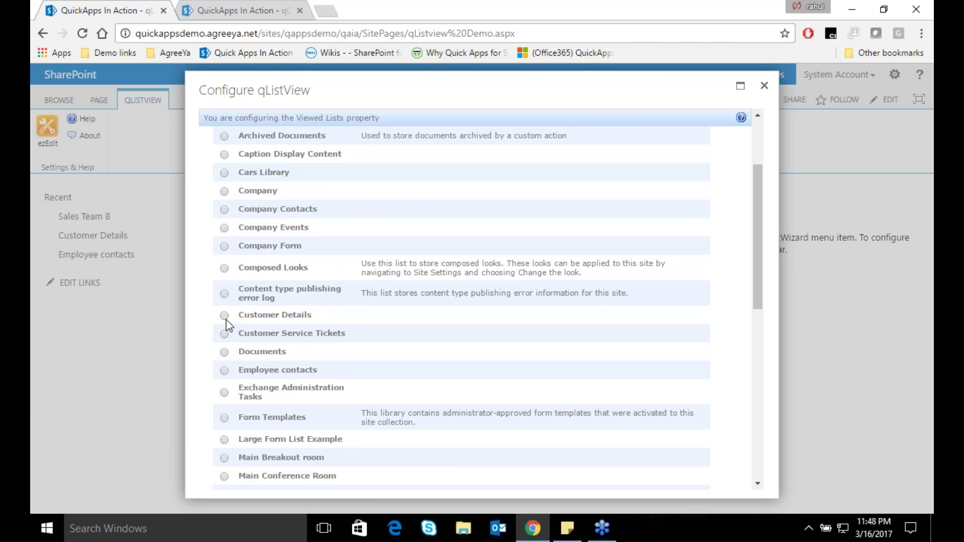
scroll(226, 319, down, 10)
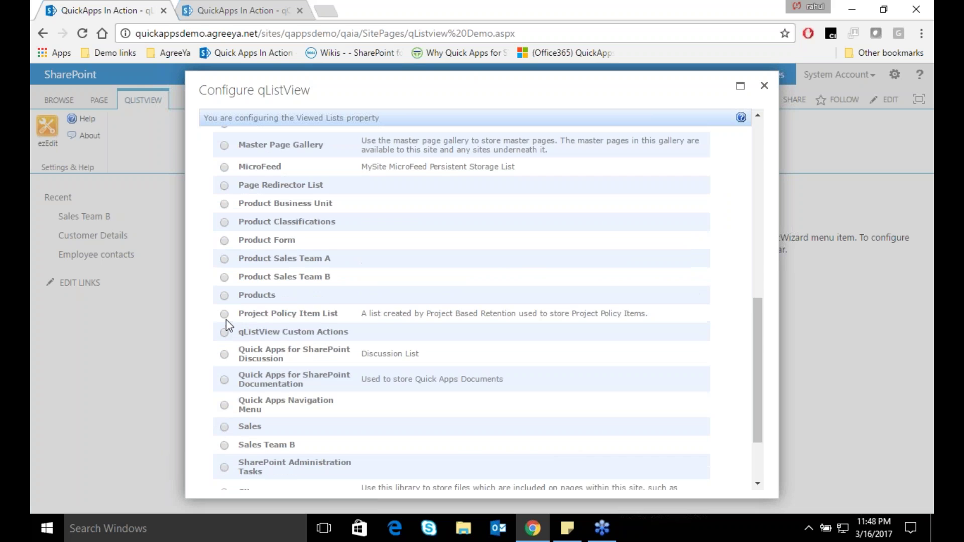
click(237, 477)
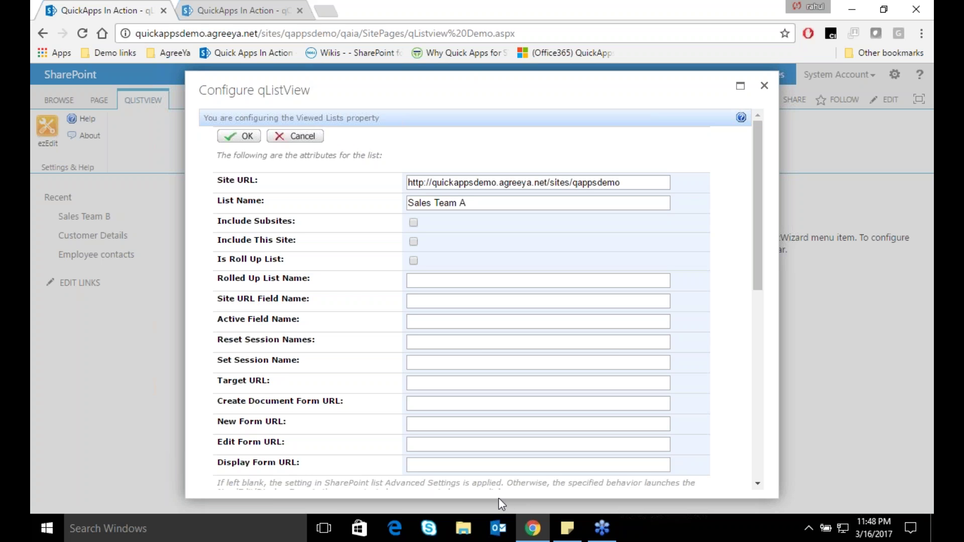
Link the Customer Details child list by setting the parent key field to Customer ID and the child key field to CustomerID
scroll(758, 240, down, 2)
scroll(758, 240, down, 3)
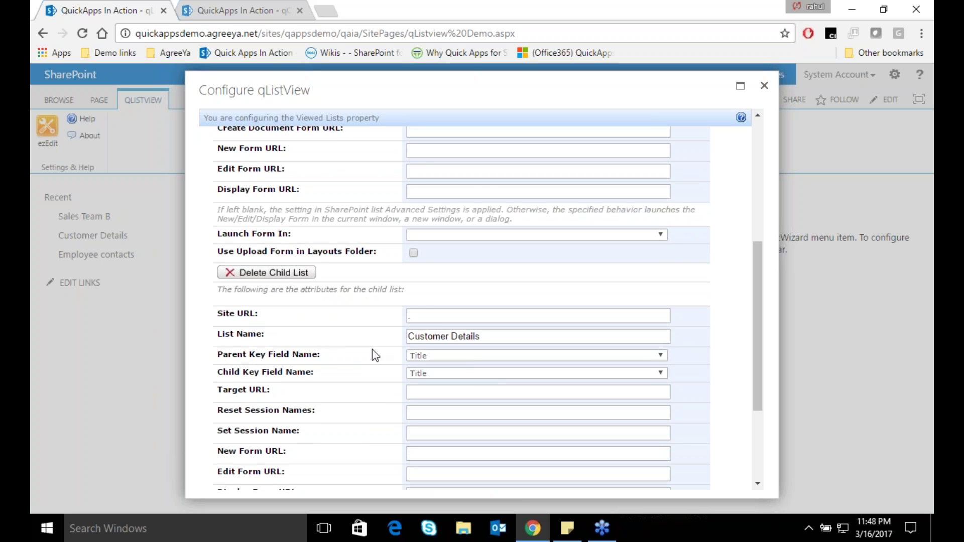
click(479, 357)
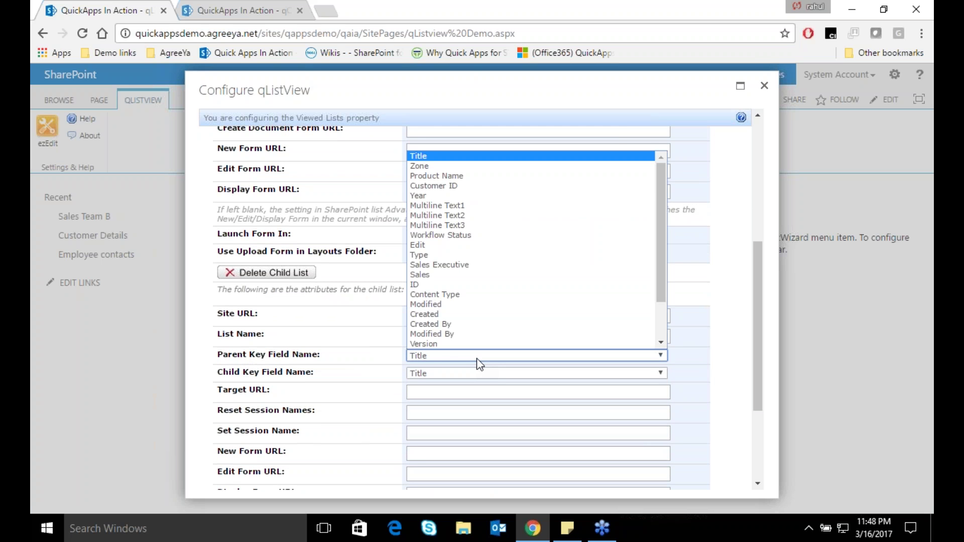
key(Down)
key(Down)
key(Down)
key(Return)
click(466, 357)
click(466, 358)
click(459, 373)
key(Down)
key(Return)
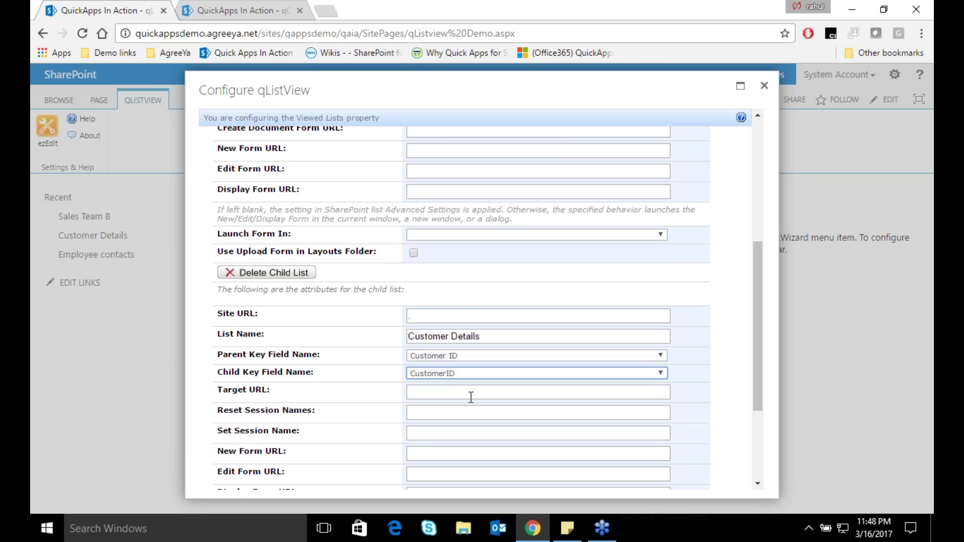
Accept the Sales Team A list attributes and save the Viewed Lists configuration
scroll(471, 397, down, 3)
click(241, 480)
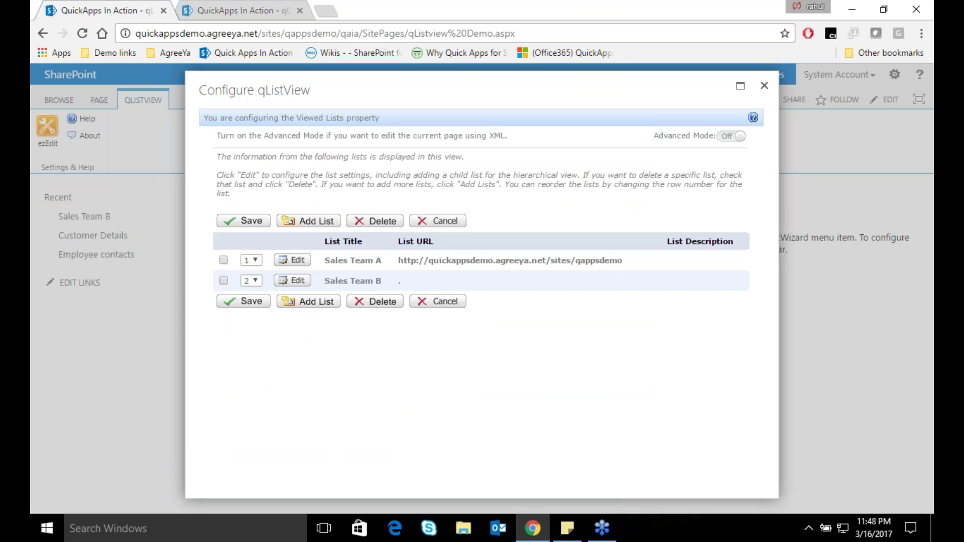
click(244, 302)
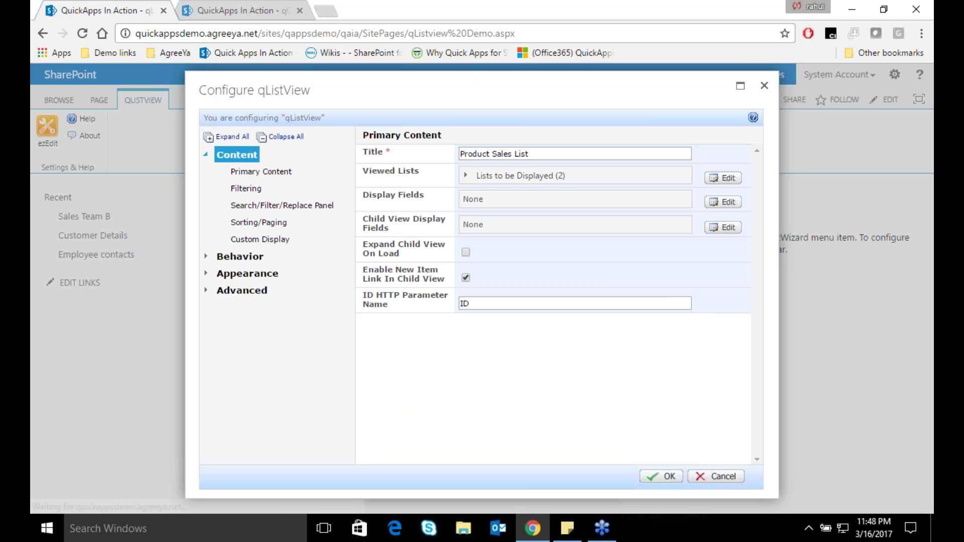
mouse_move(493, 198)
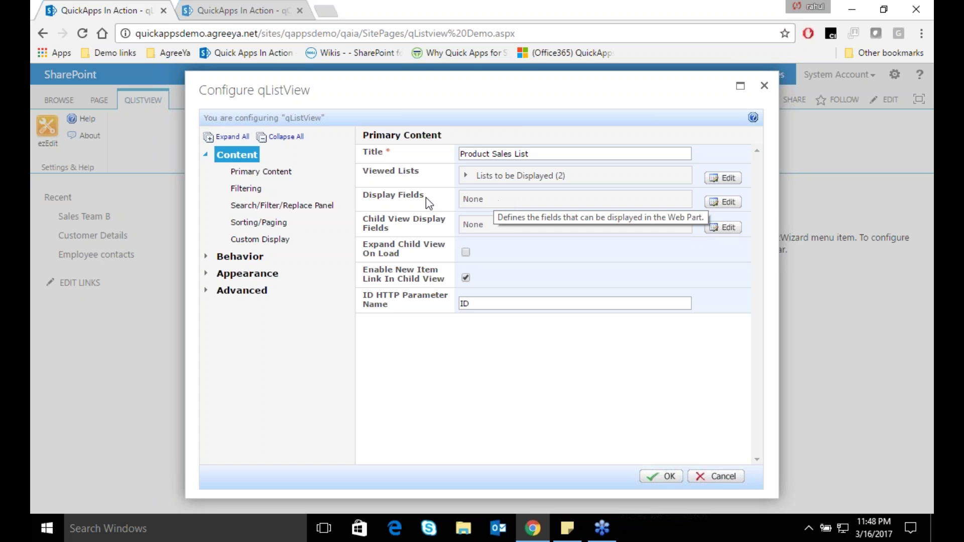
Review the viewed lists hierarchy down to the child list of Sales Team A, then collapse it
click(467, 175)
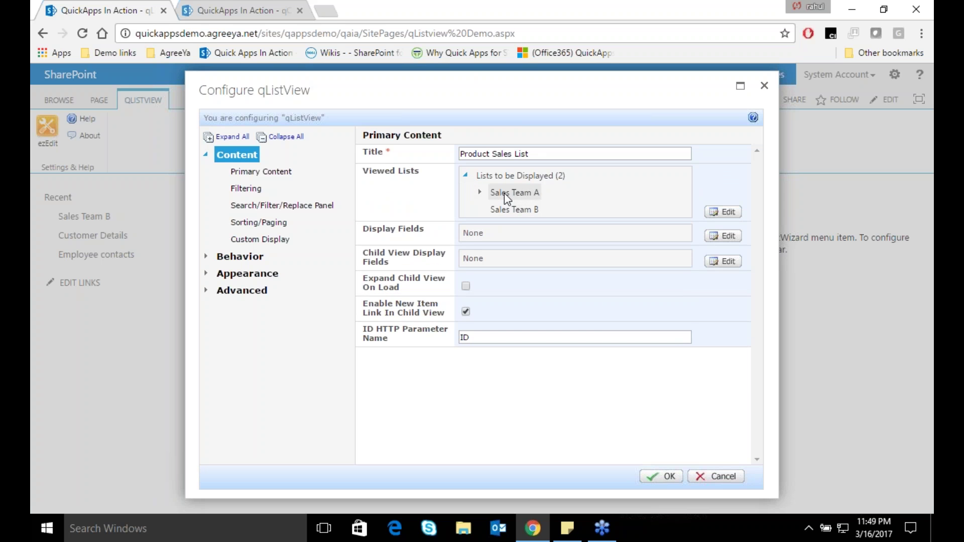
click(480, 193)
click(493, 210)
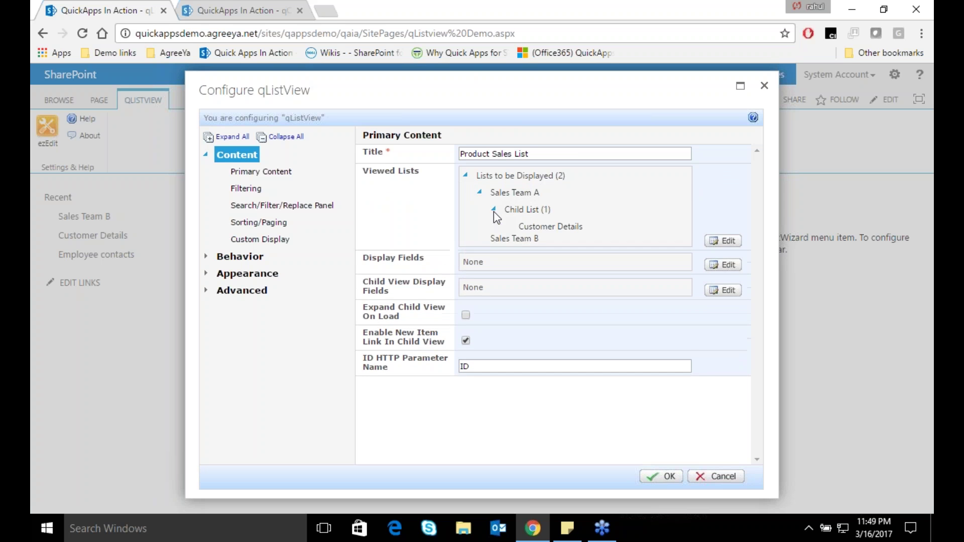
click(465, 175)
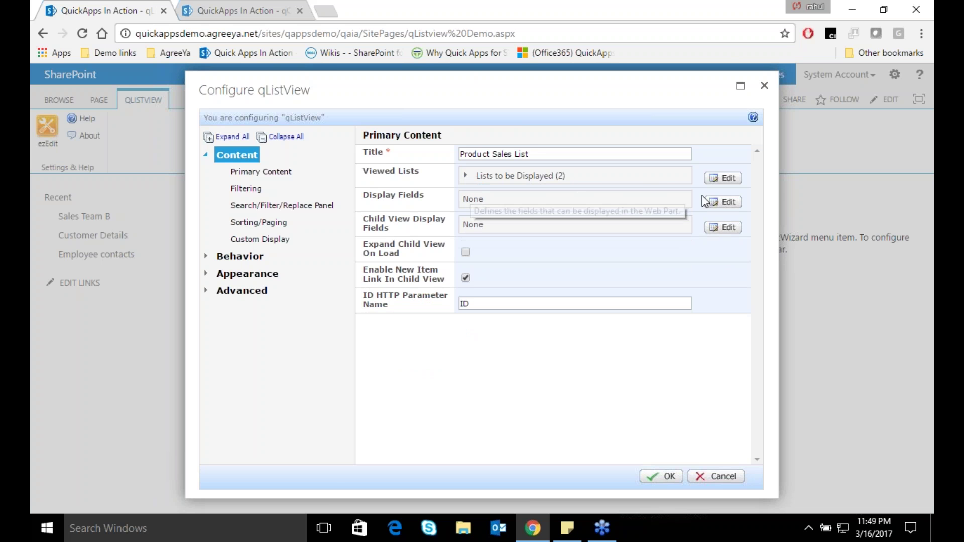
Set the display fields to Zone, Product Name, Customer ID, Year, Sales Executive and Sales, save them, and review the selection
click(724, 205)
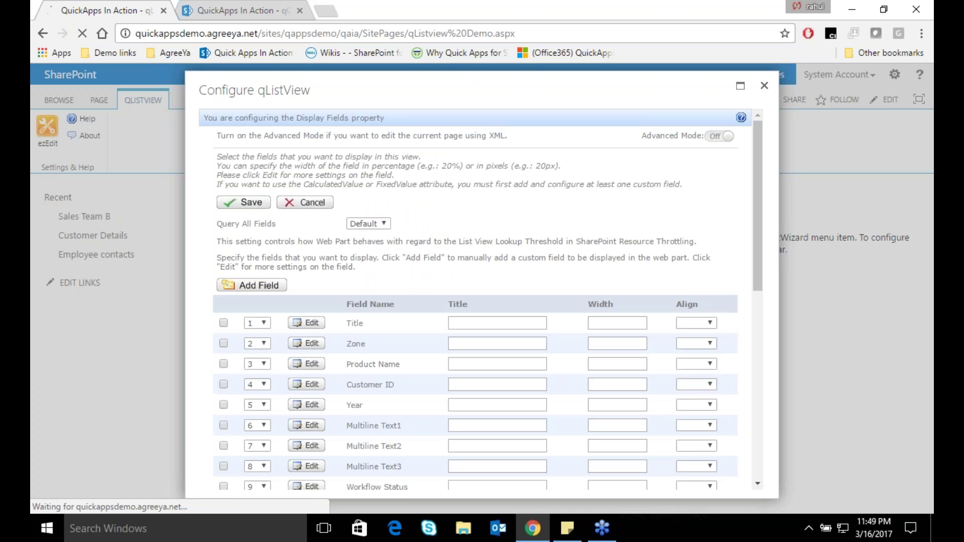
scroll(755, 191, down, 1)
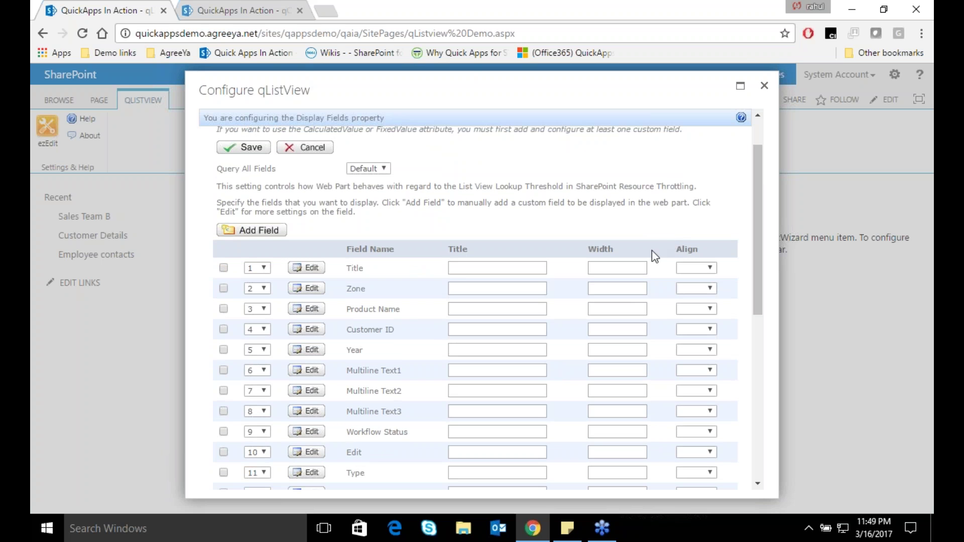
click(224, 332)
click(224, 309)
click(223, 288)
scroll(223, 351, down, 2)
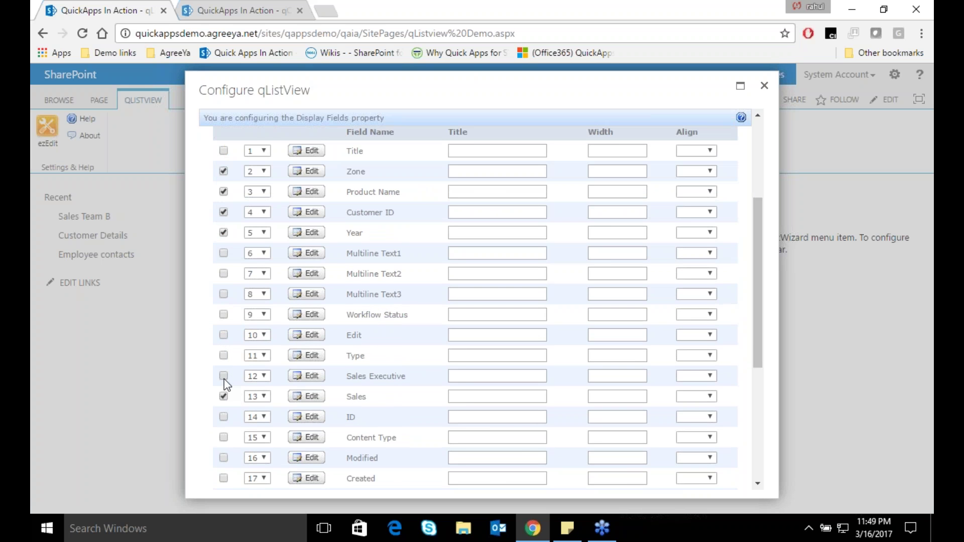
scroll(346, 358, up, 3)
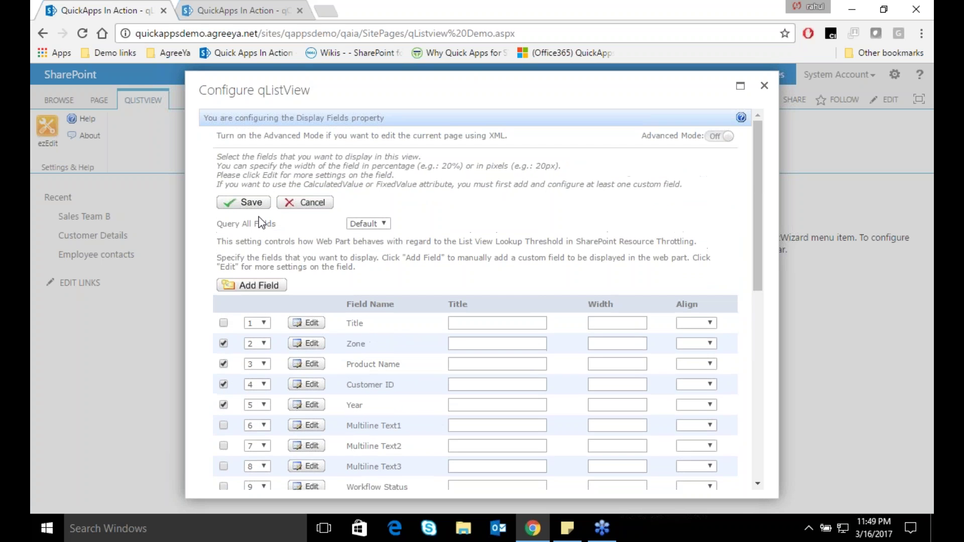
click(253, 205)
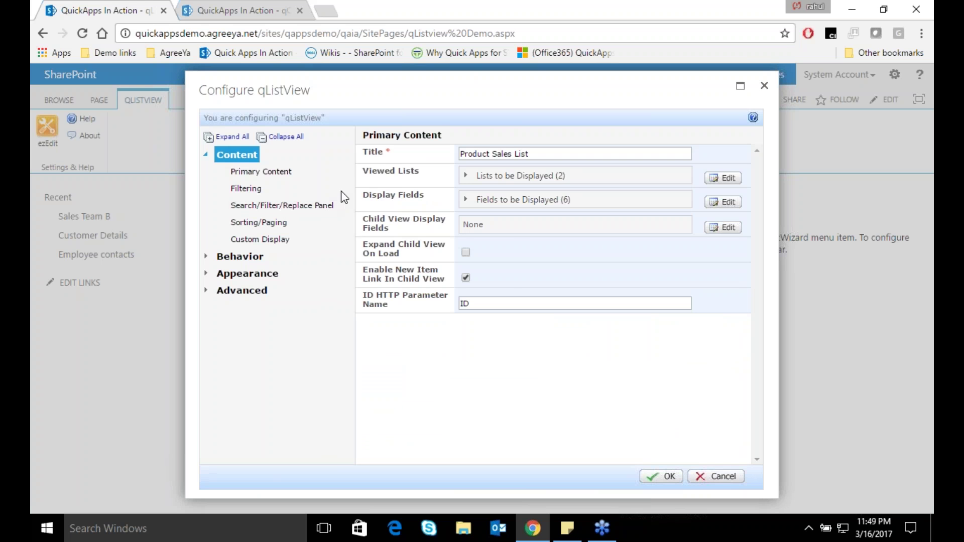
click(464, 199)
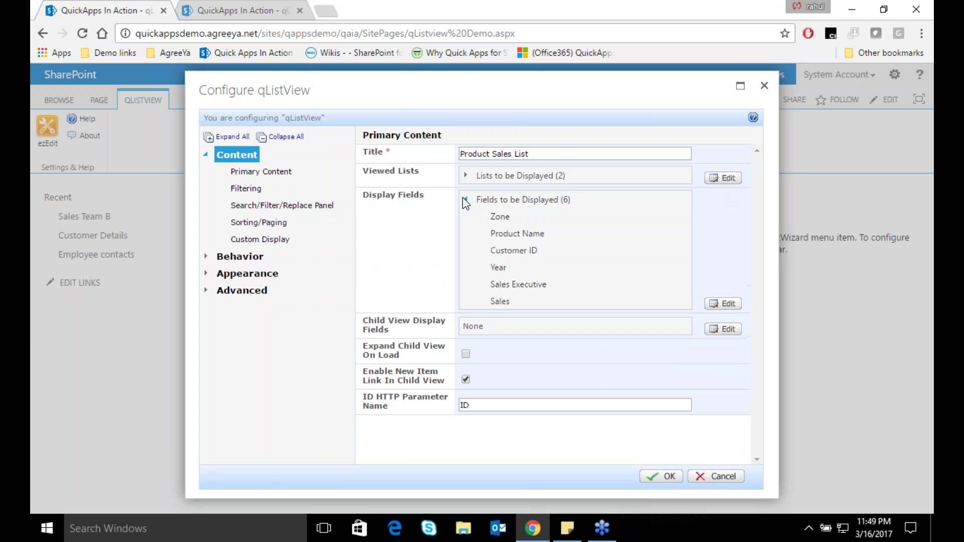
click(462, 198)
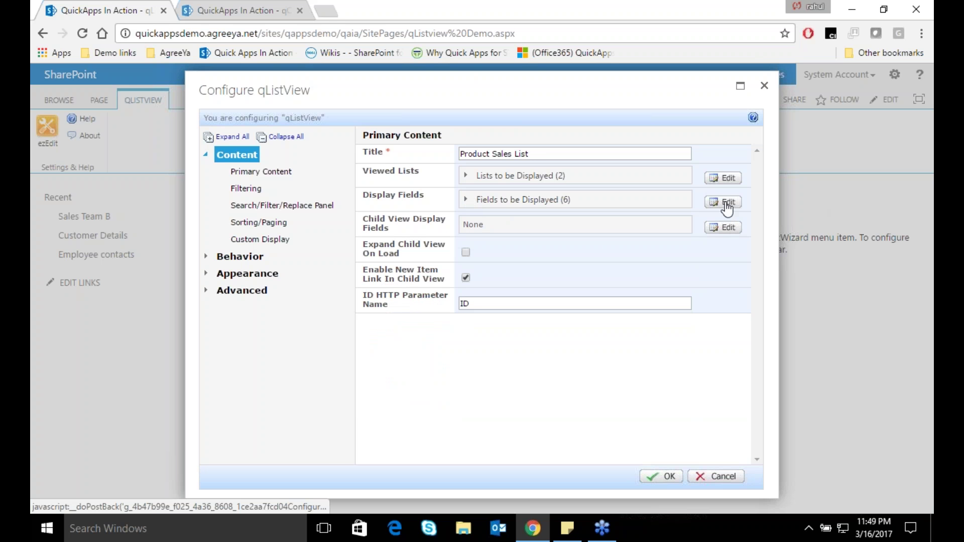
Reopen the display fields and group the view by Zone, with its groups expanded by default
click(727, 203)
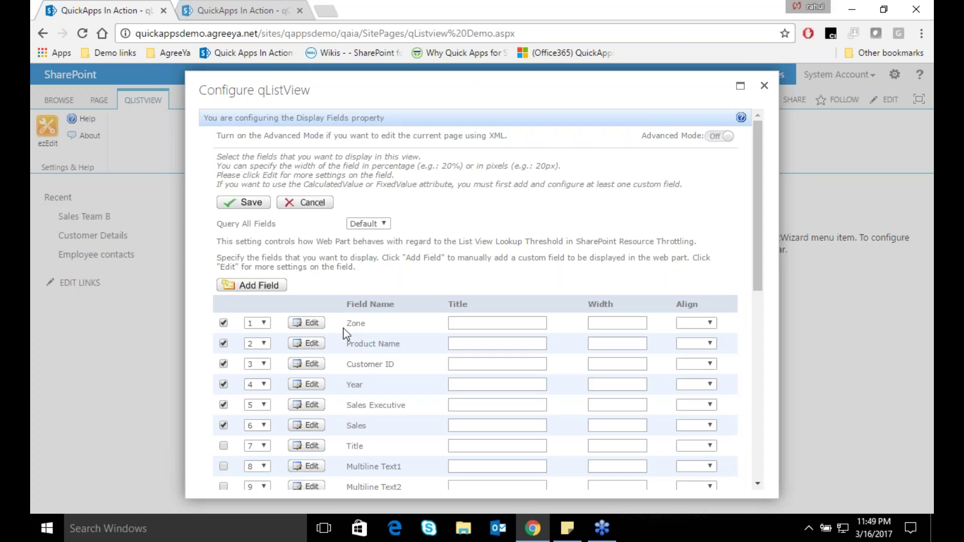
click(312, 324)
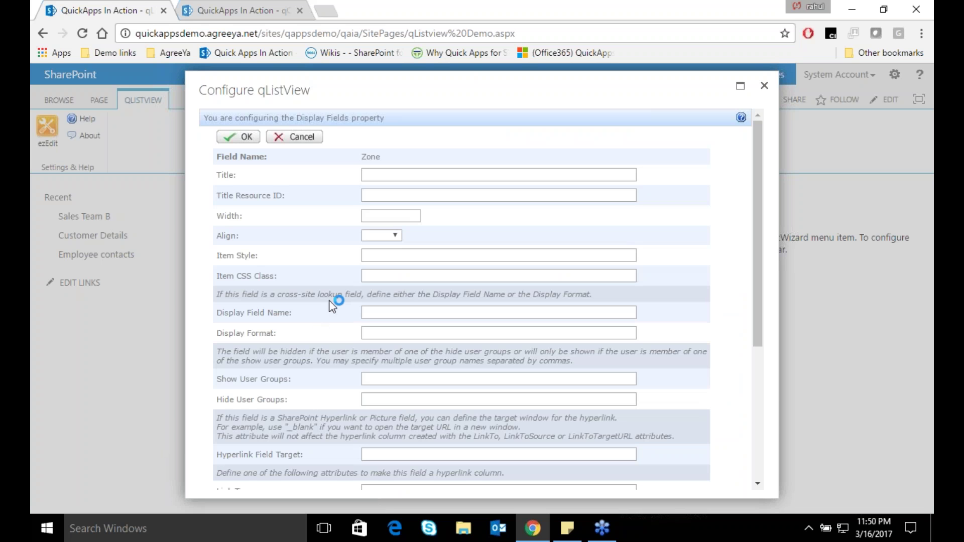
scroll(334, 303, down, 5)
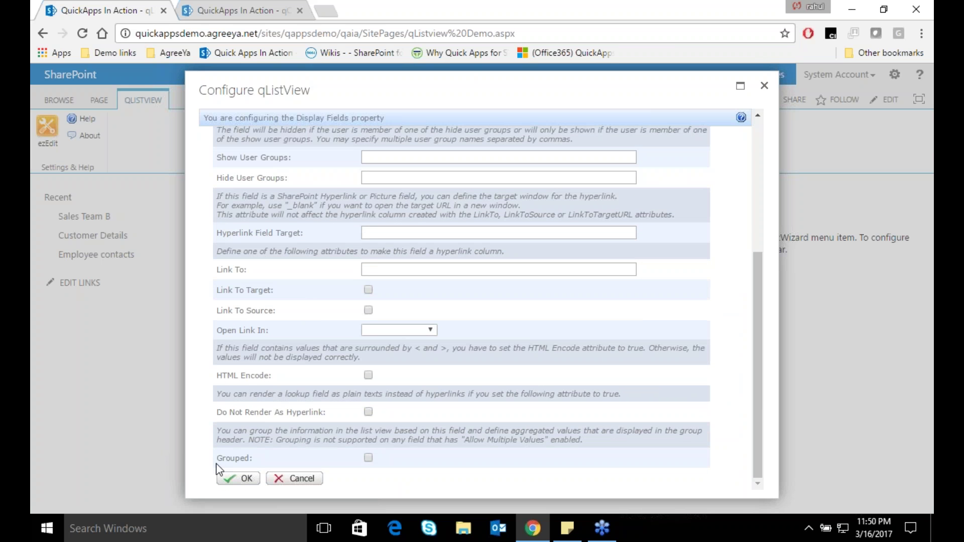
click(367, 458)
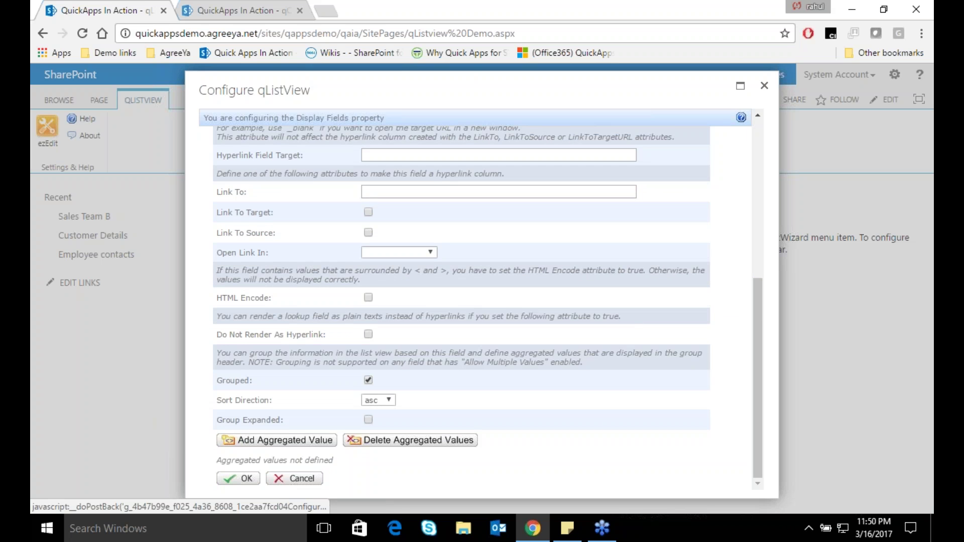
click(368, 419)
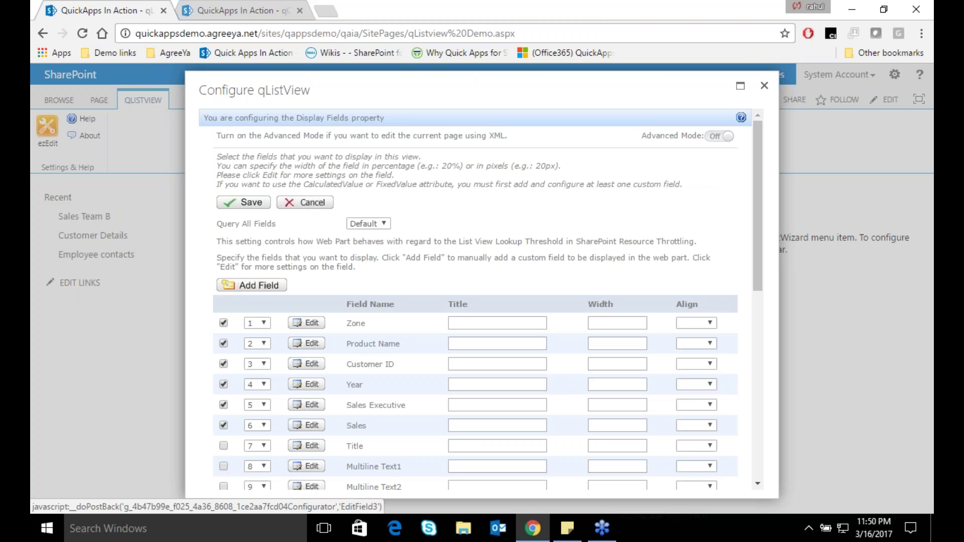
Group the view by the Year field as well, with its groups expanded, and accept the field settings
click(311, 385)
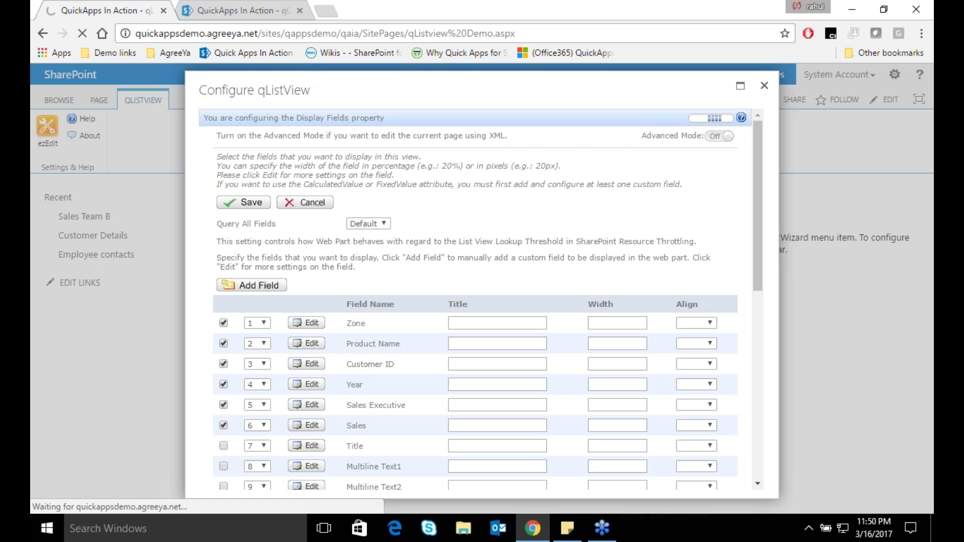
scroll(319, 396, down, 5)
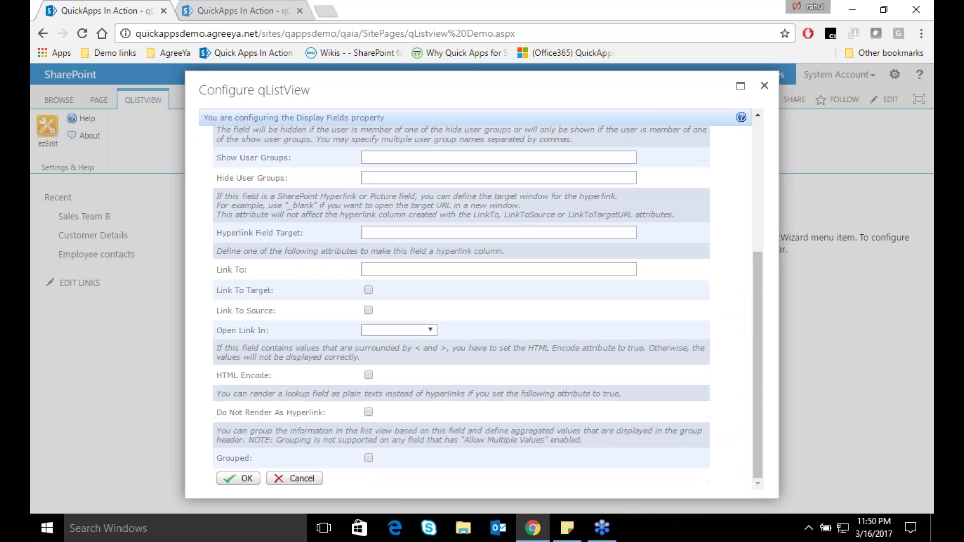
click(367, 457)
scroll(369, 459, down, 10)
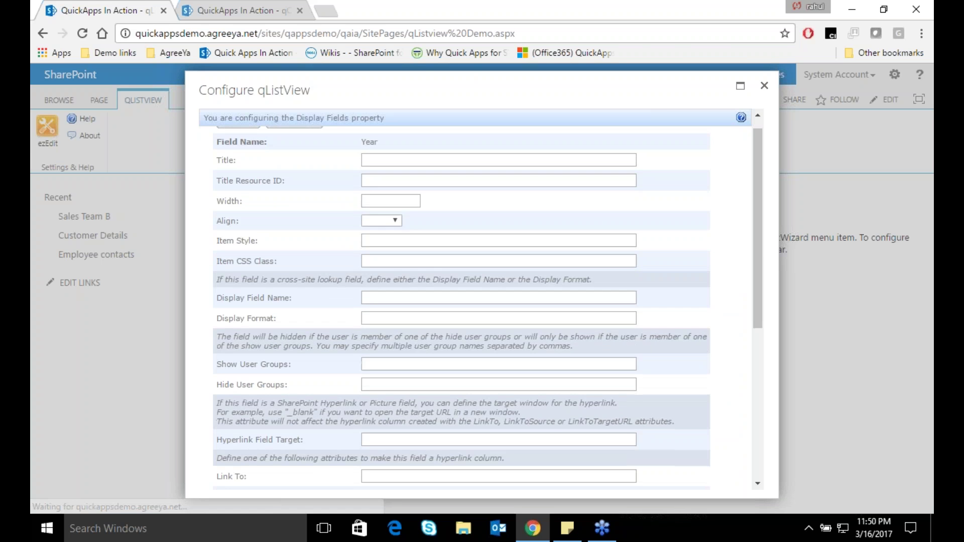
click(368, 419)
click(246, 478)
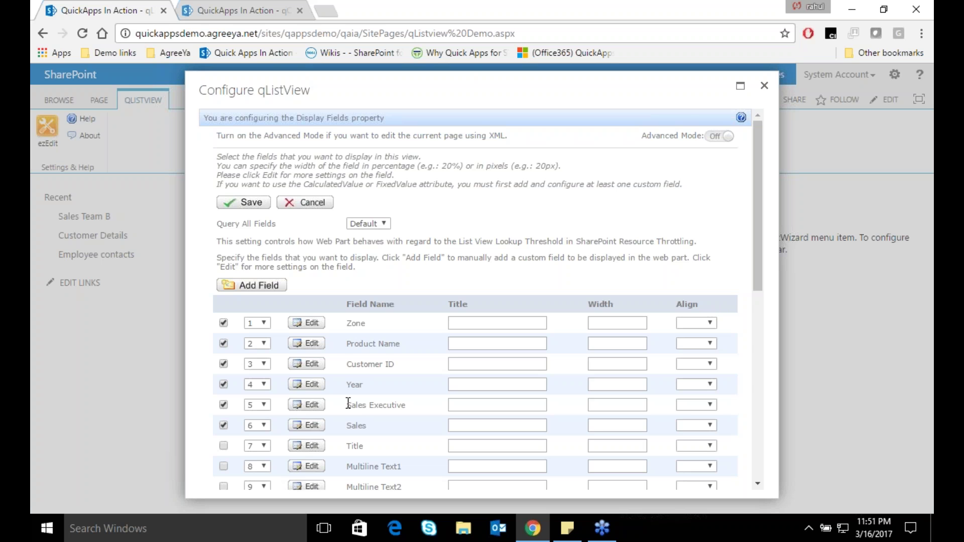
Group the view by Sales Executive with its groups expanded, and save the display fields configuration
scroll(347, 404, down, 2)
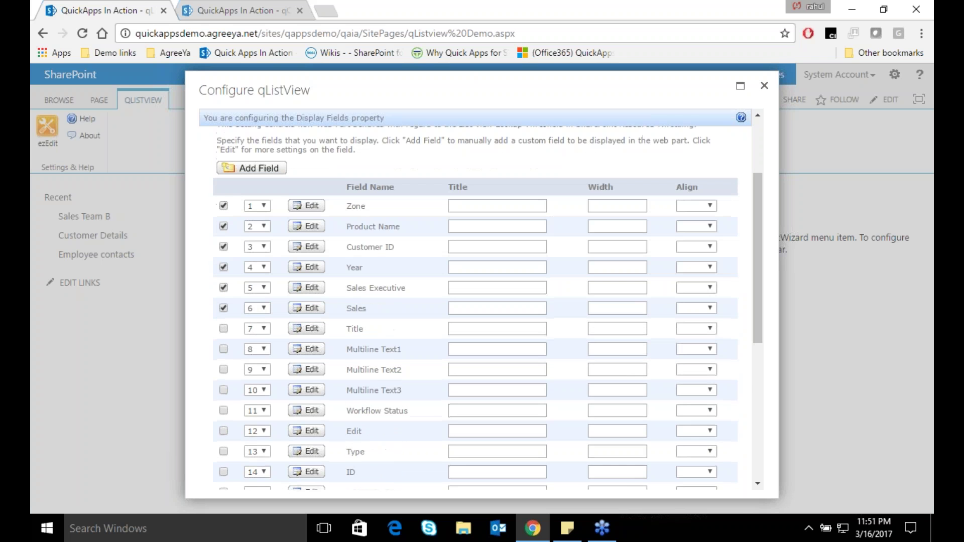
click(311, 289)
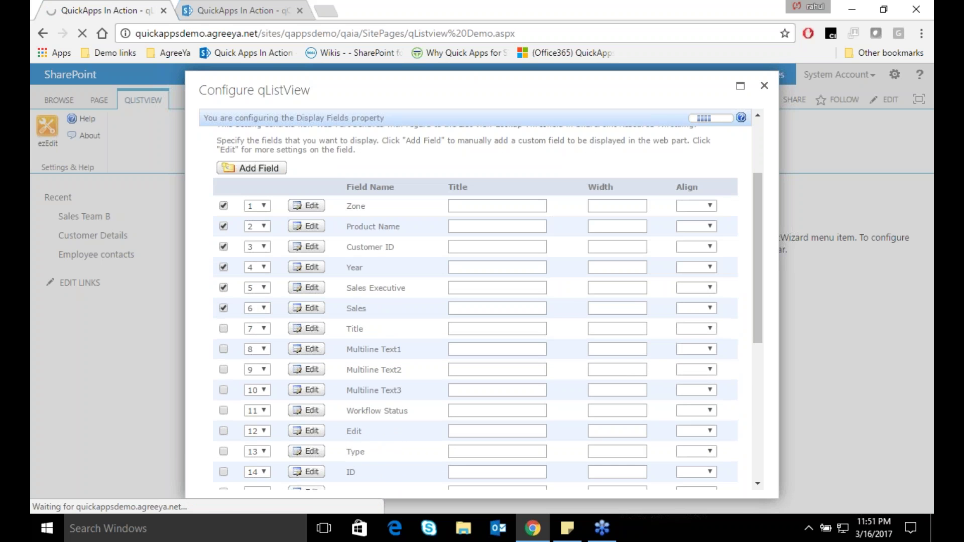
scroll(461, 301, down, 6)
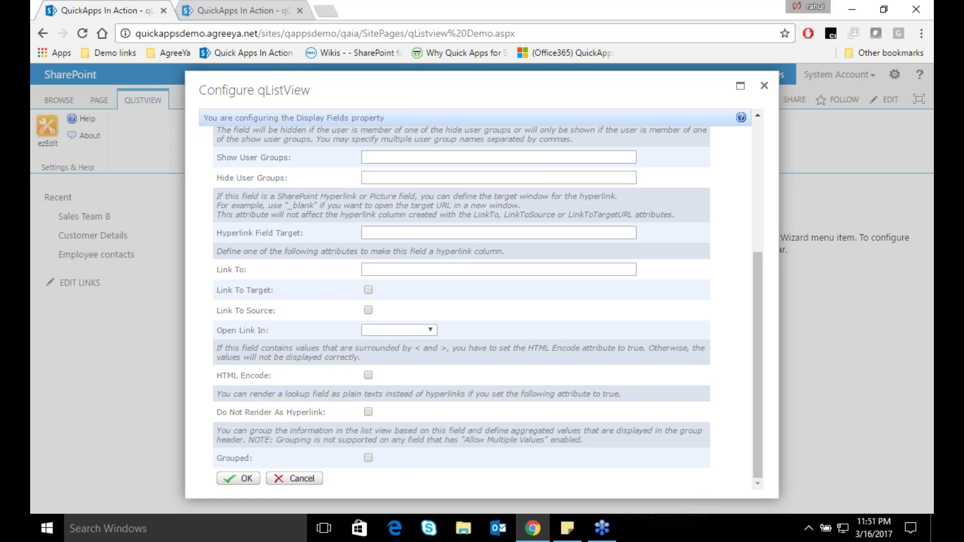
click(368, 457)
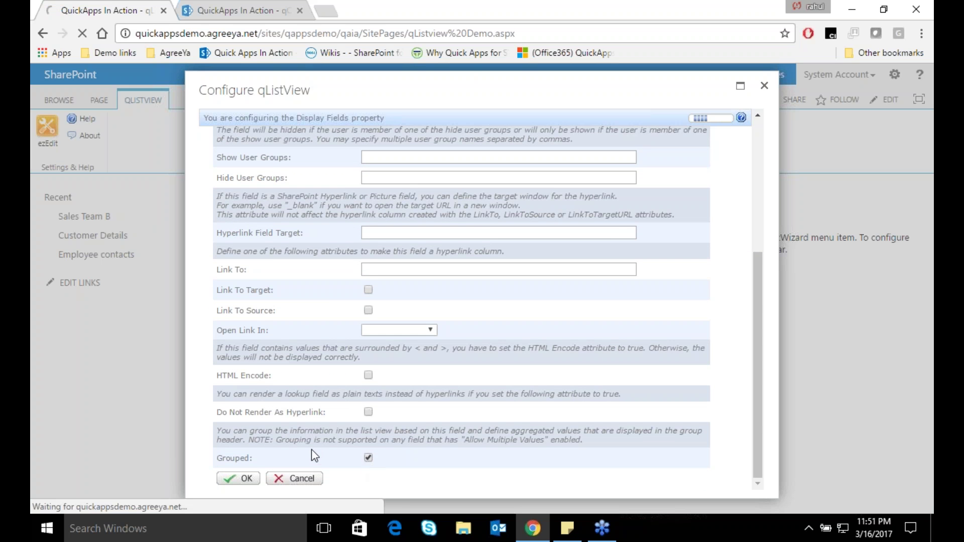
scroll(314, 456, down, 6)
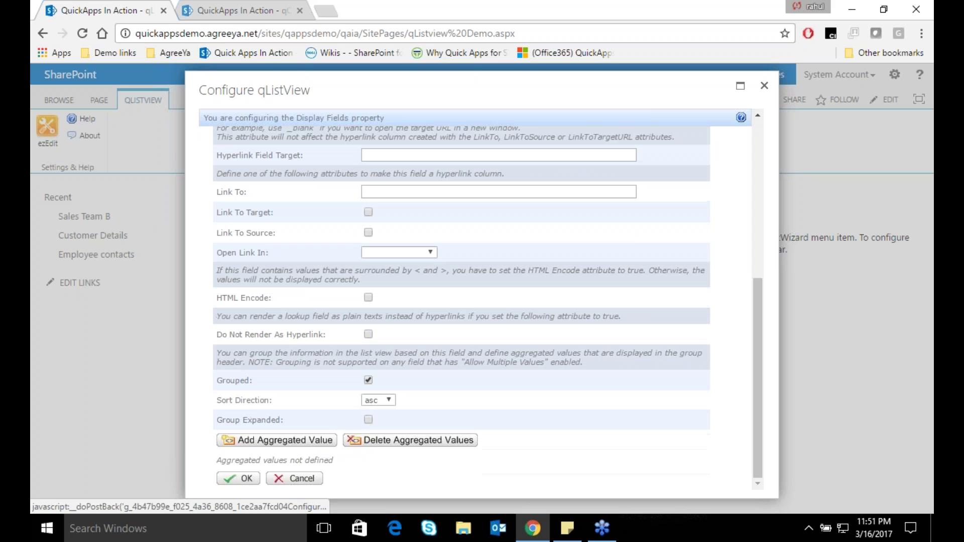
click(368, 419)
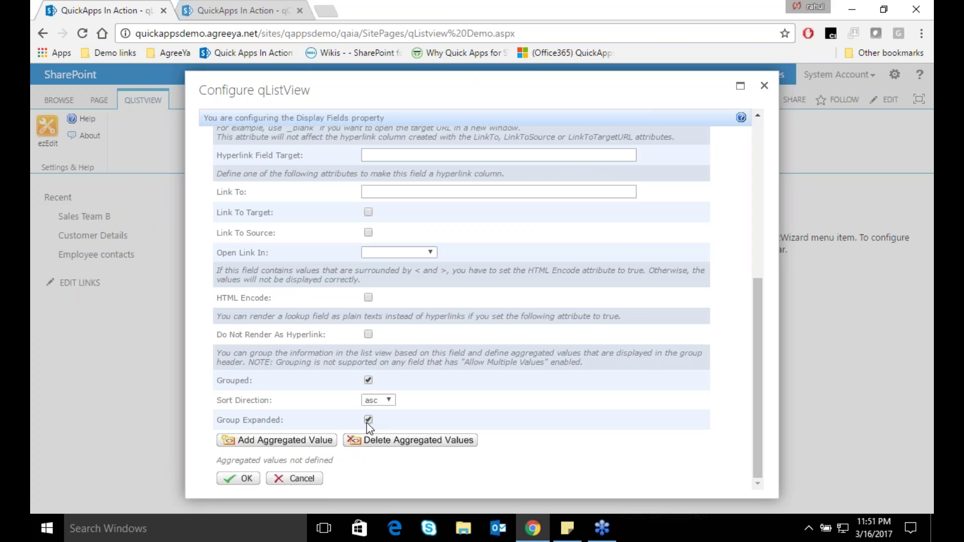
click(251, 479)
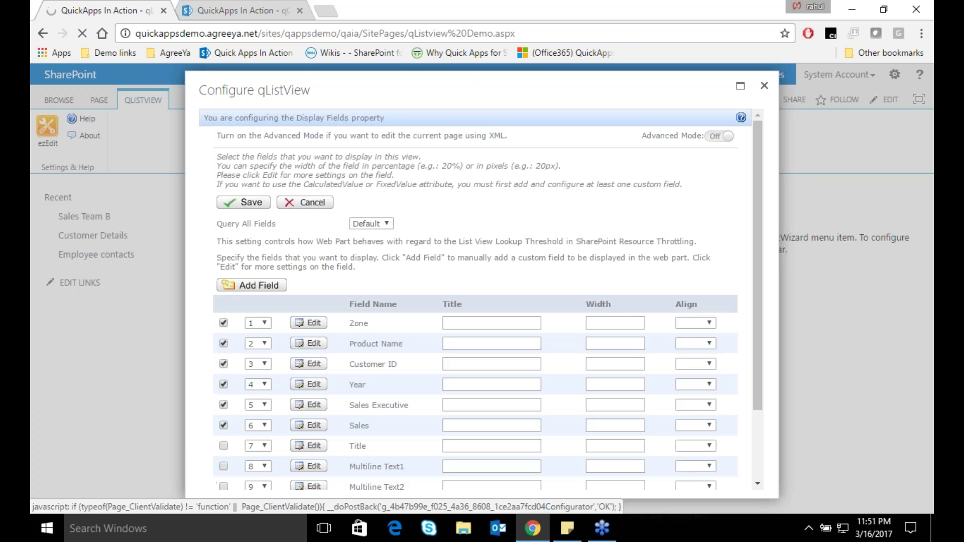
click(254, 205)
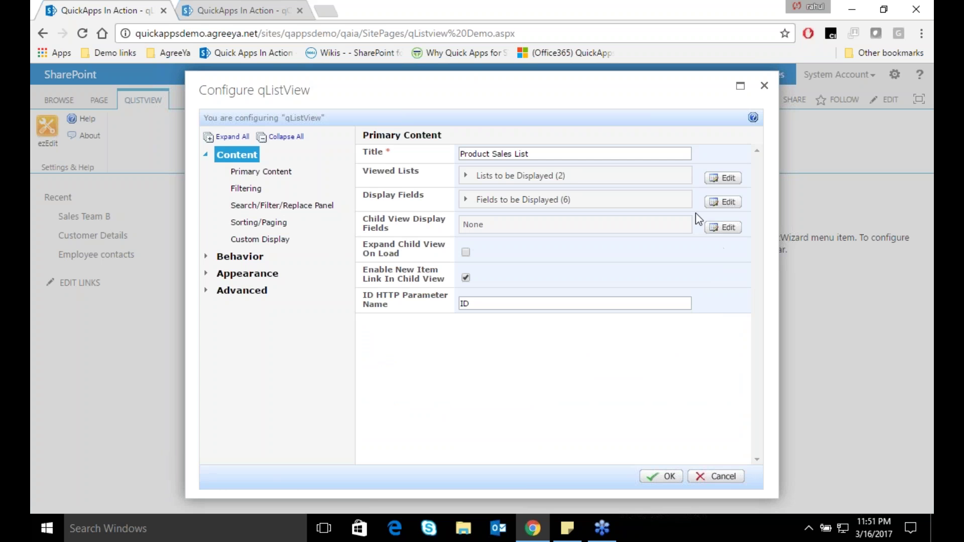
Set the child view display fields to CustomerID, Company Name, Address and Phone, save them, and apply the qListView configuration
click(720, 228)
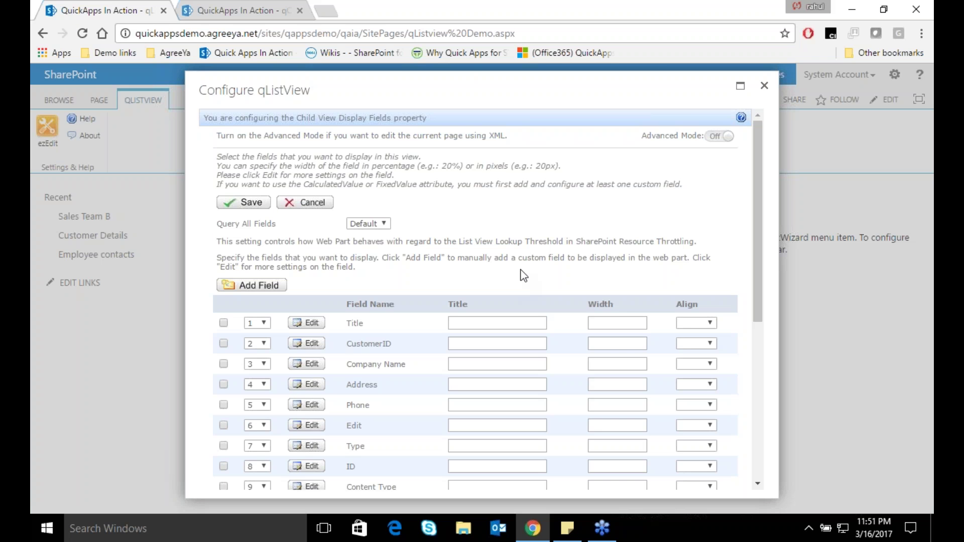
scroll(522, 275, down, 3)
click(223, 227)
click(224, 246)
click(224, 267)
click(223, 287)
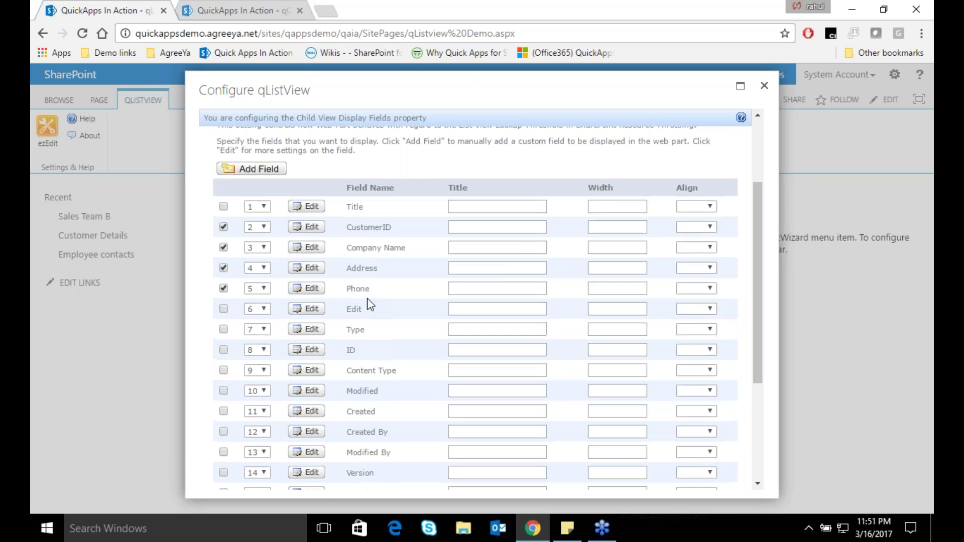
scroll(369, 302, up, 3)
click(253, 203)
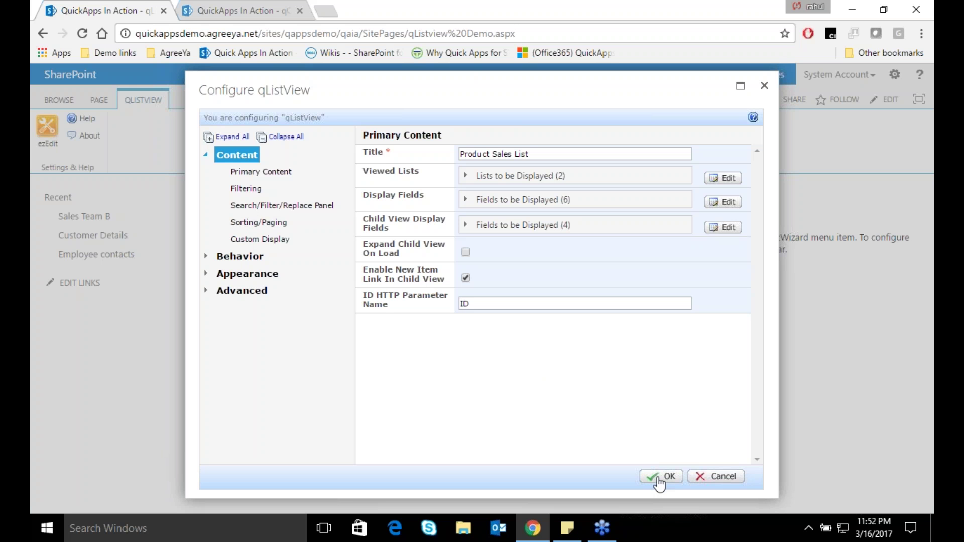
click(658, 478)
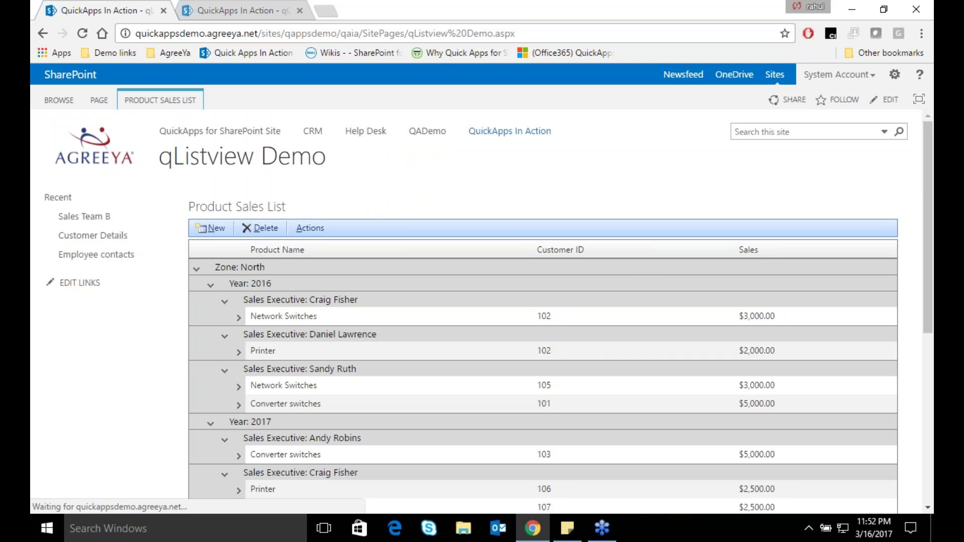
Examine the grouped Product Sales List, collapsing the North zone group to check the South zone items
drag(928, 292, 929, 325)
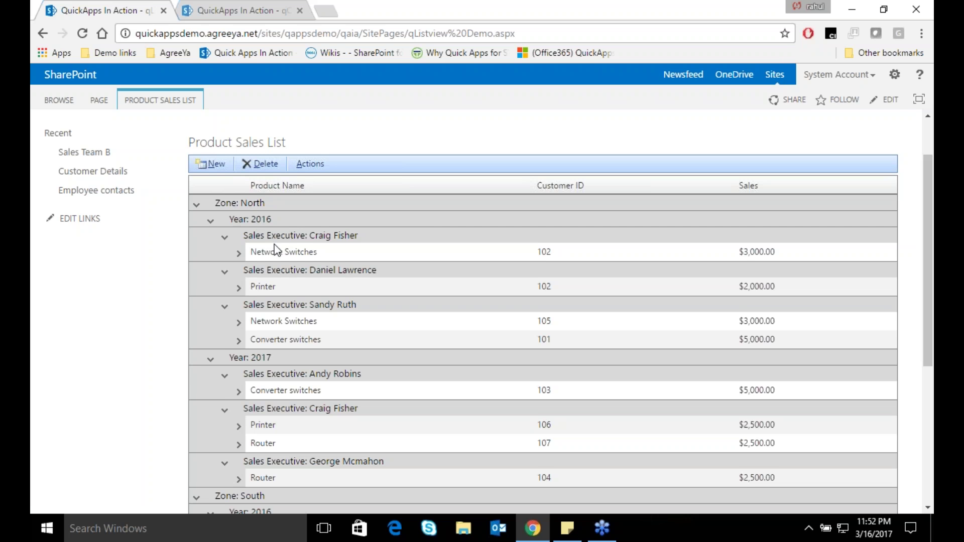
scroll(256, 241, down, 5)
scroll(276, 264, up, 6)
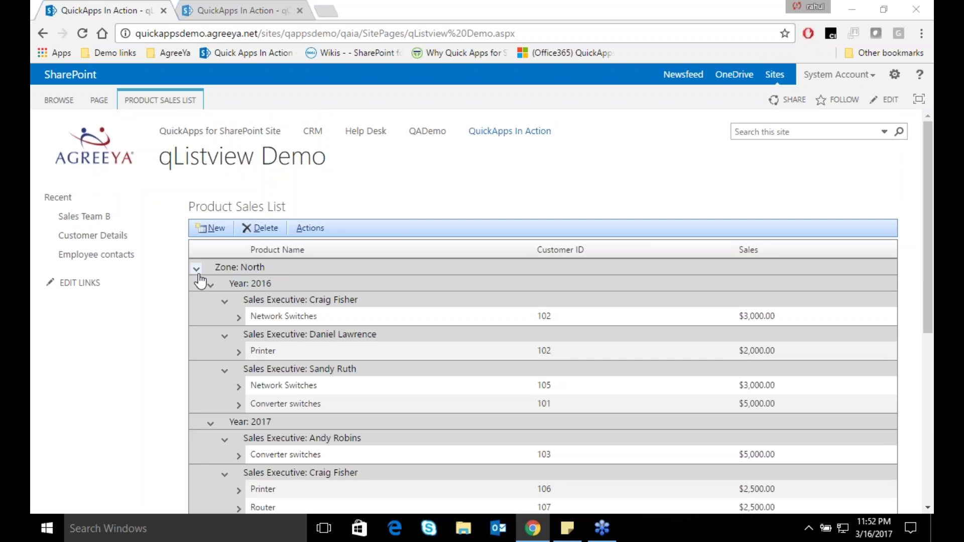
click(197, 270)
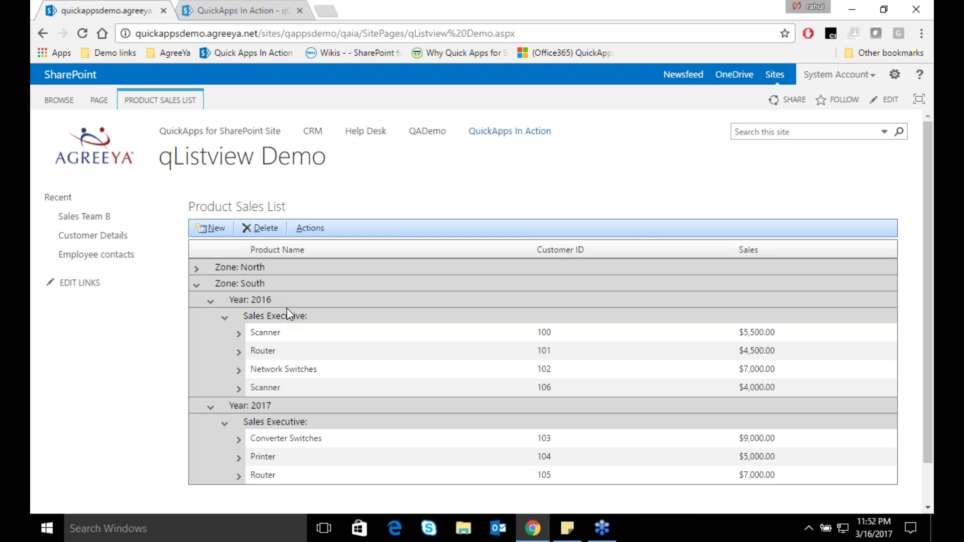
scroll(285, 357, down, 1)
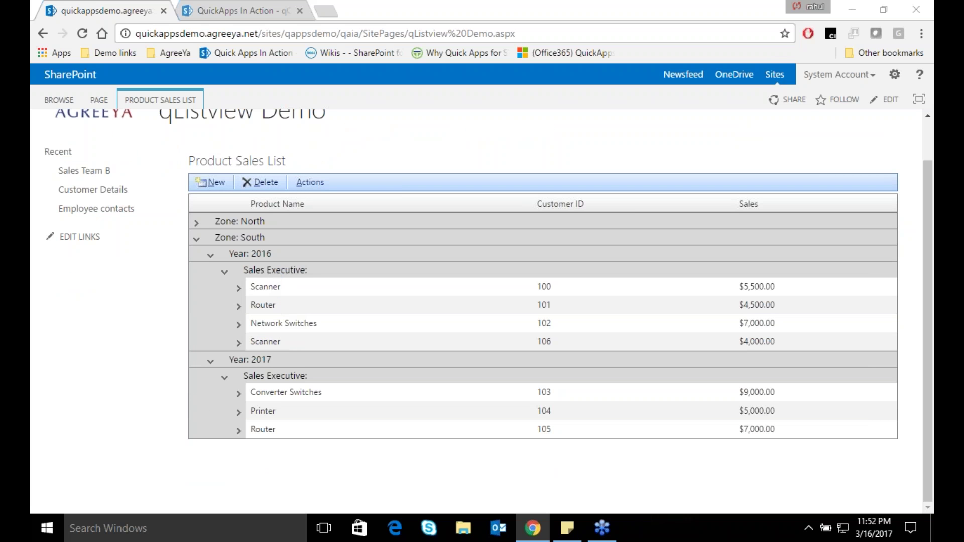
Expand the first Router item in the North zone's 2017 group and examine its customer details in the child view
click(264, 285)
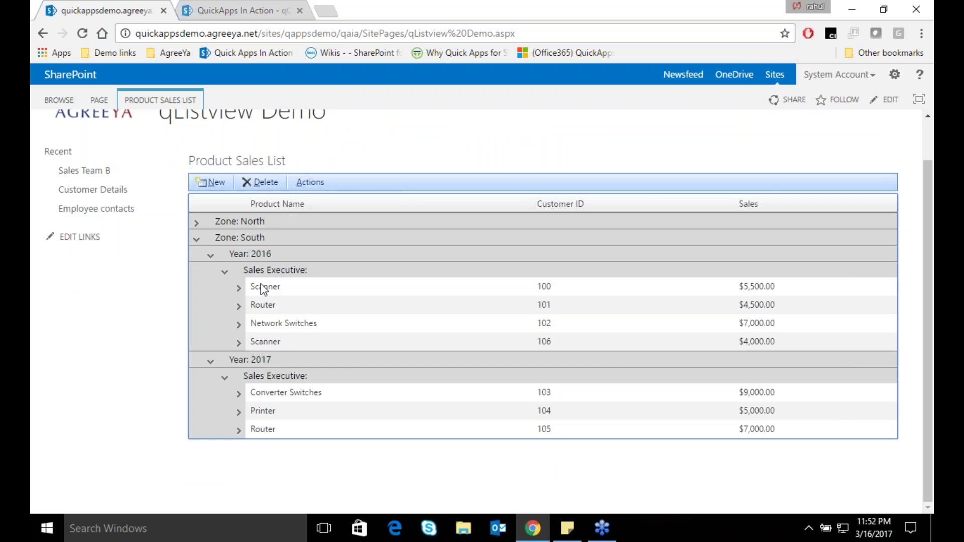
scroll(261, 288, up, 1)
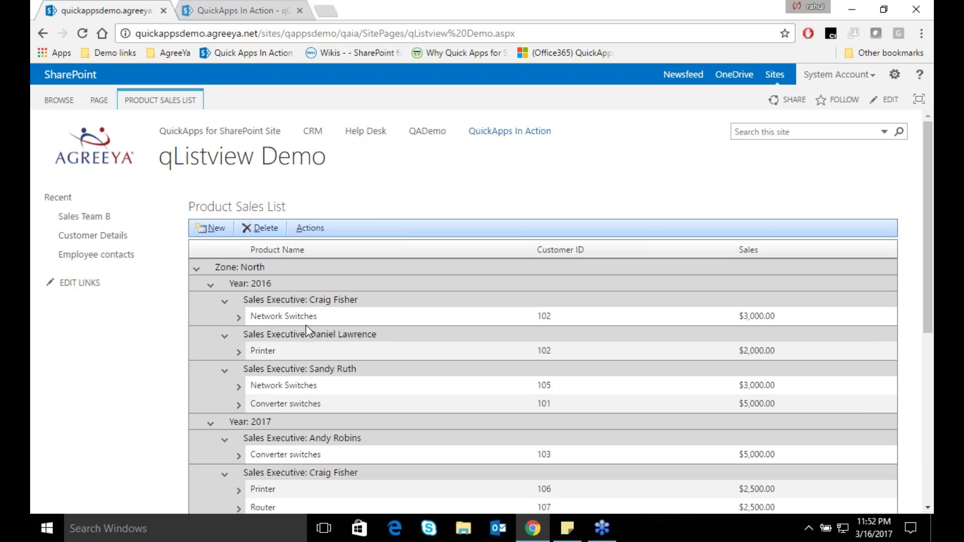
scroll(313, 339, down, 2)
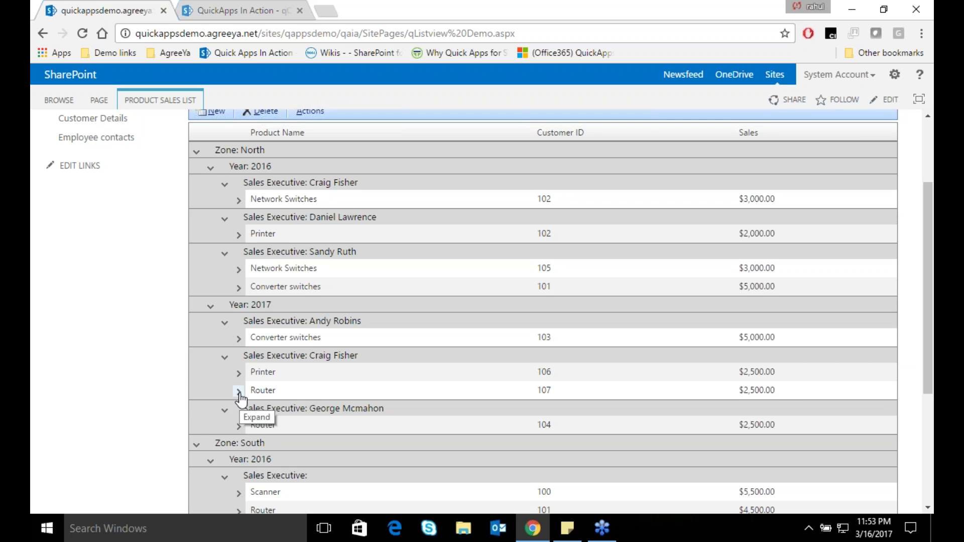
click(278, 393)
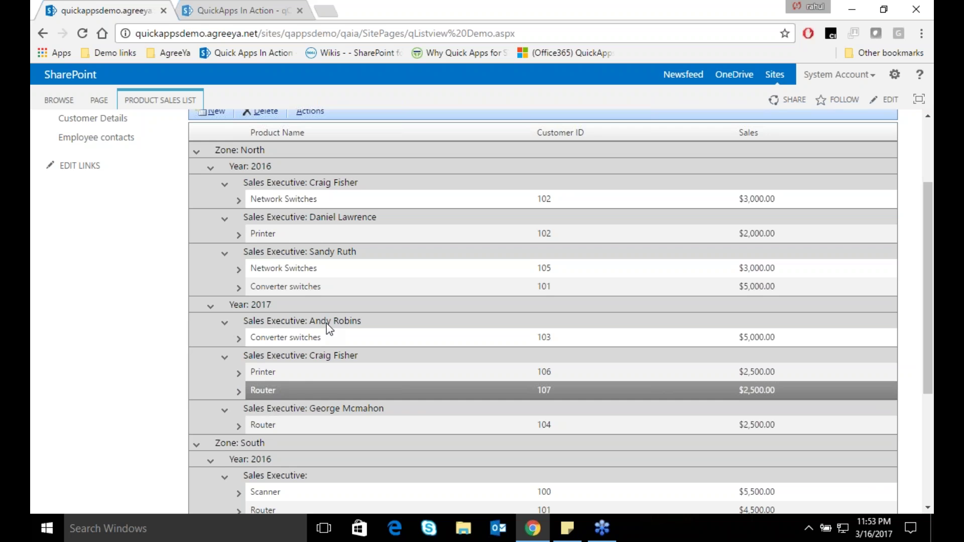
click(239, 392)
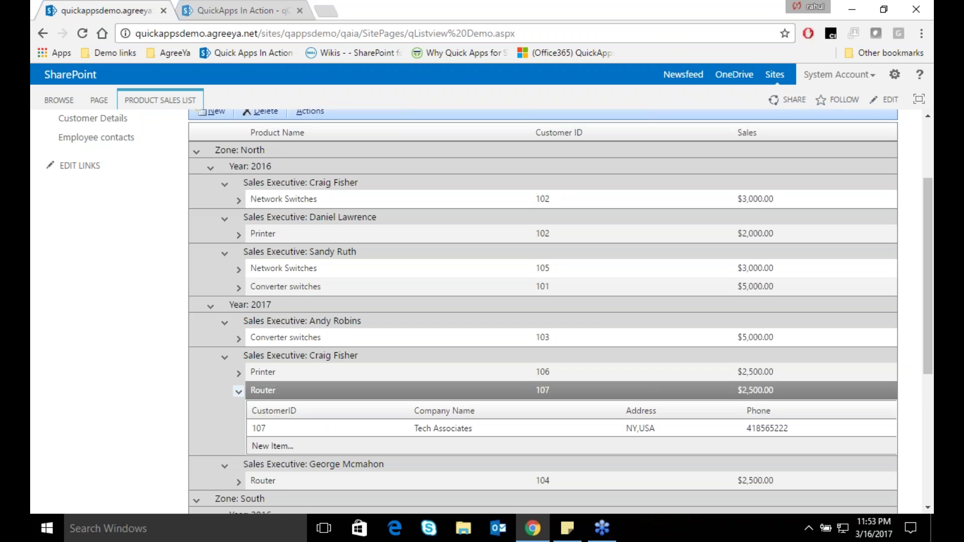
click(268, 426)
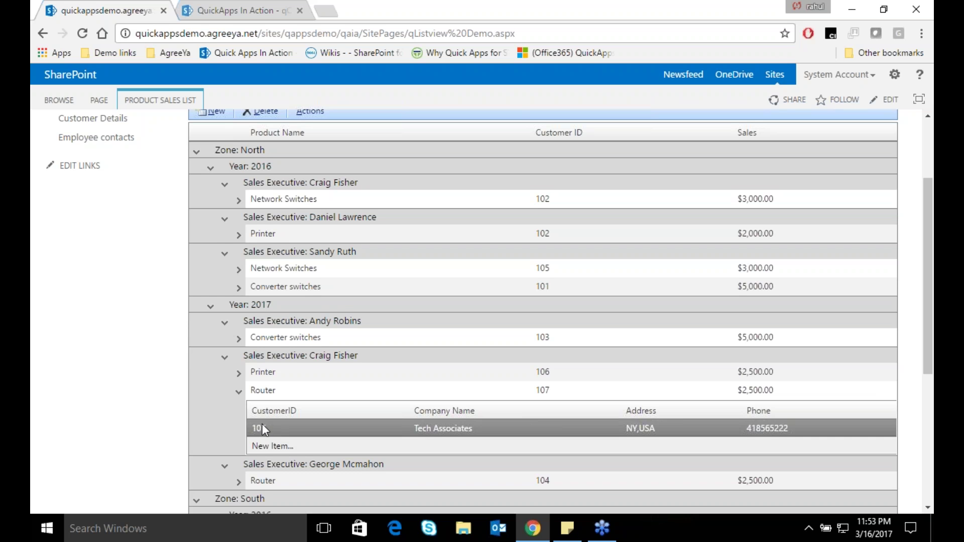
scroll(263, 392, up, 3)
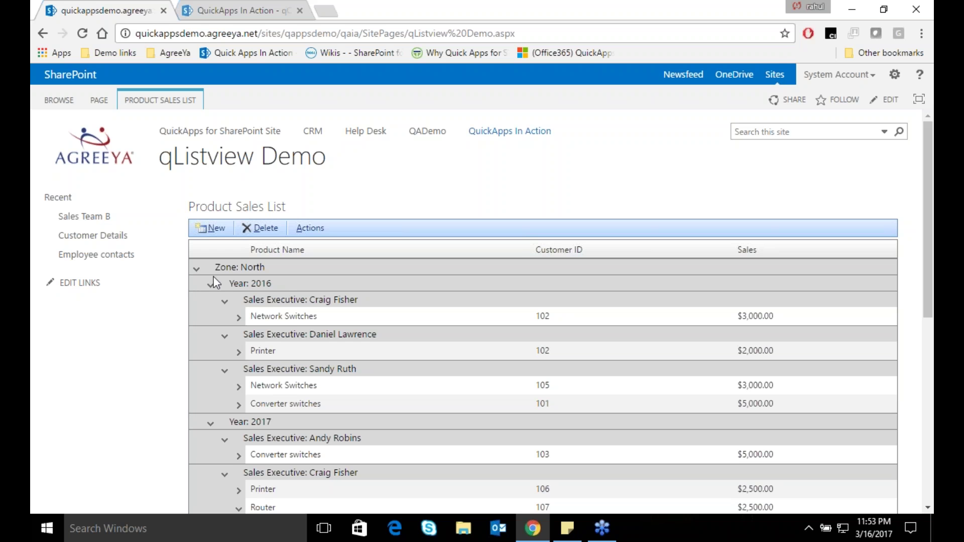
Configure the web part's search panel with Zone, Product Name and Customer ID as searched fields, and apply the configuration
click(160, 101)
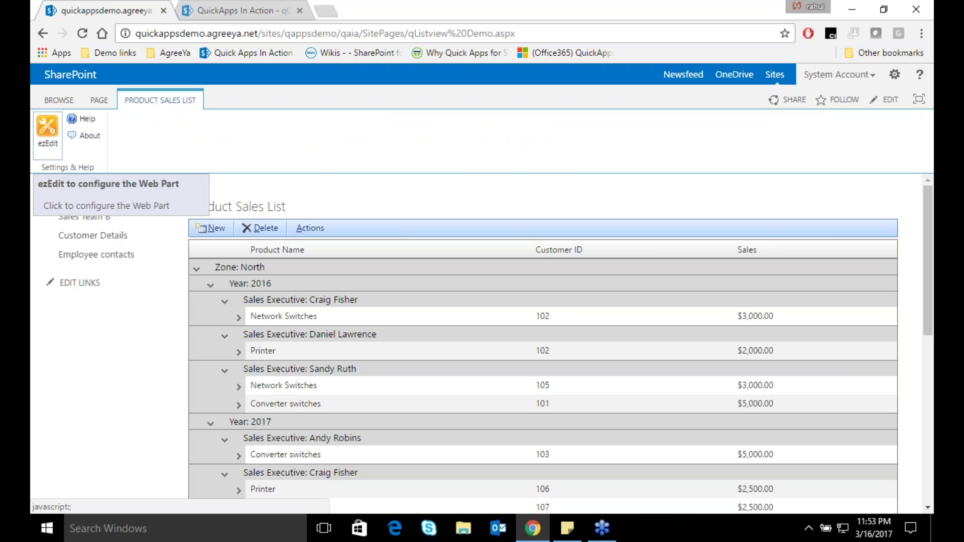
click(47, 129)
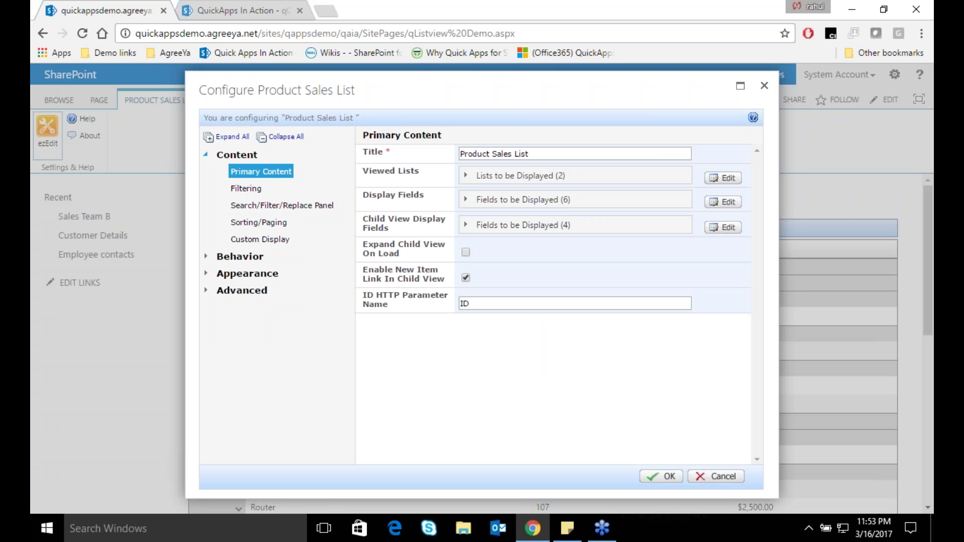
click(232, 205)
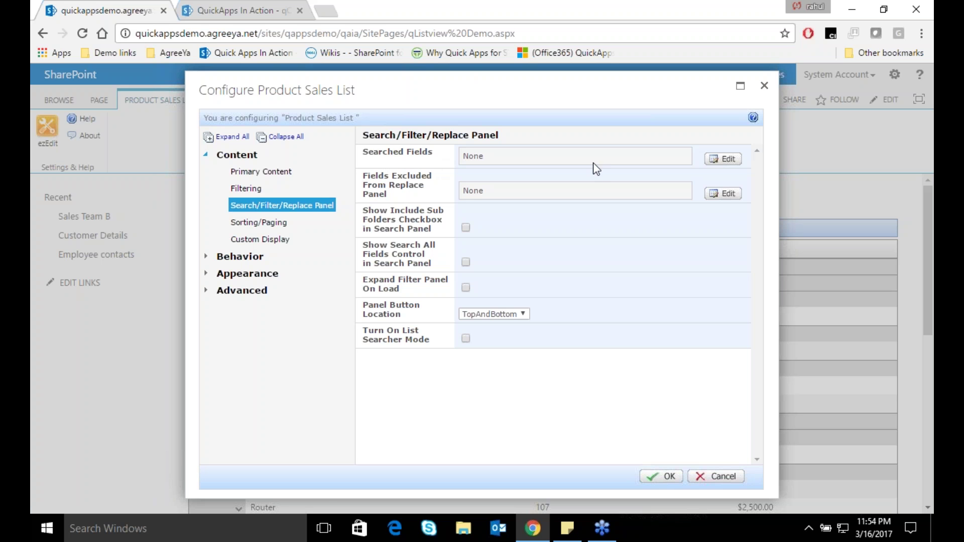
click(728, 160)
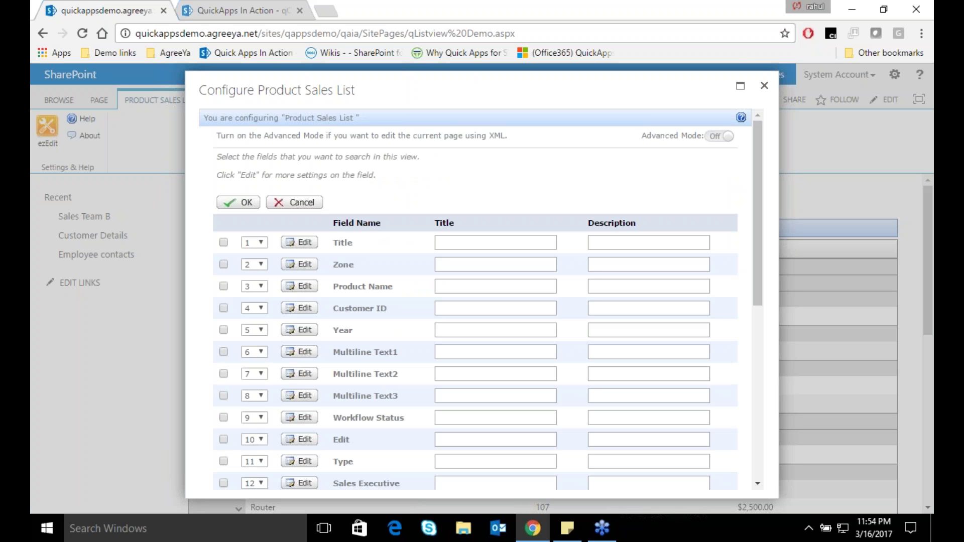
click(225, 266)
click(223, 287)
click(223, 308)
click(230, 205)
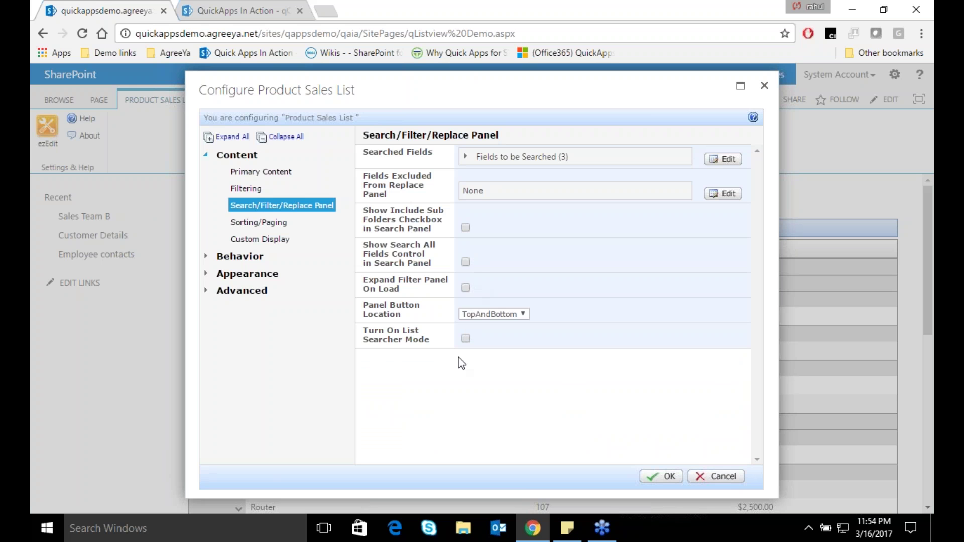
click(653, 475)
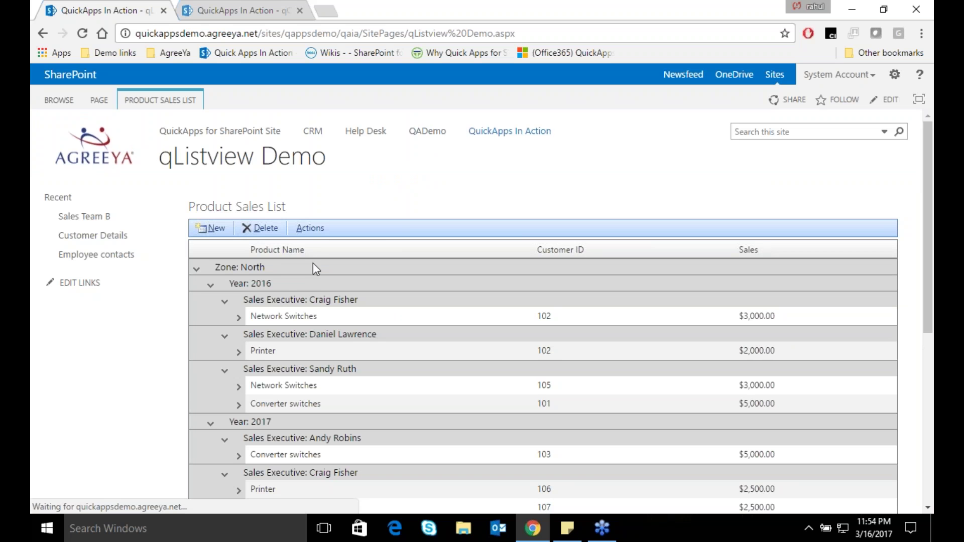
Filter the Product Sales List by Customer ID with the Equals condition, entering the ID of the customer just examined
click(310, 227)
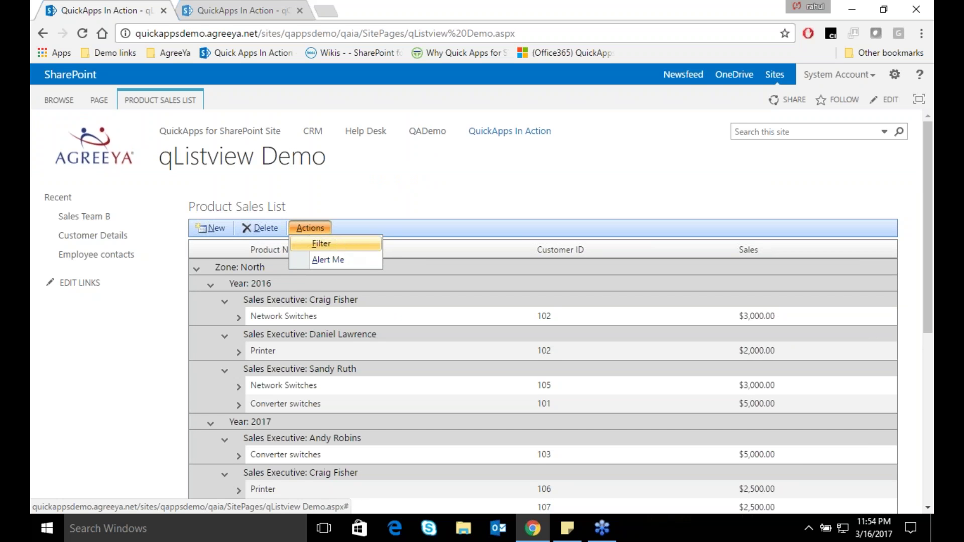
click(322, 244)
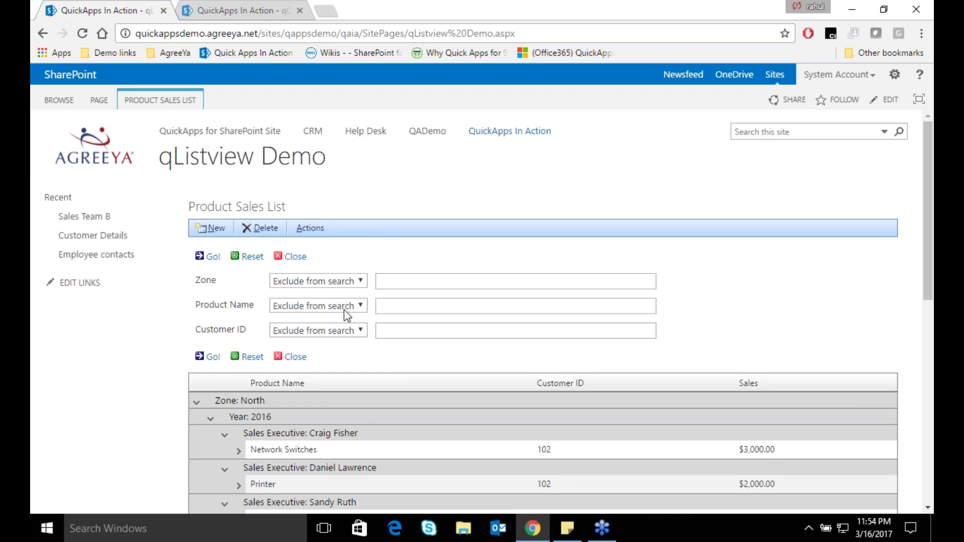
click(346, 334)
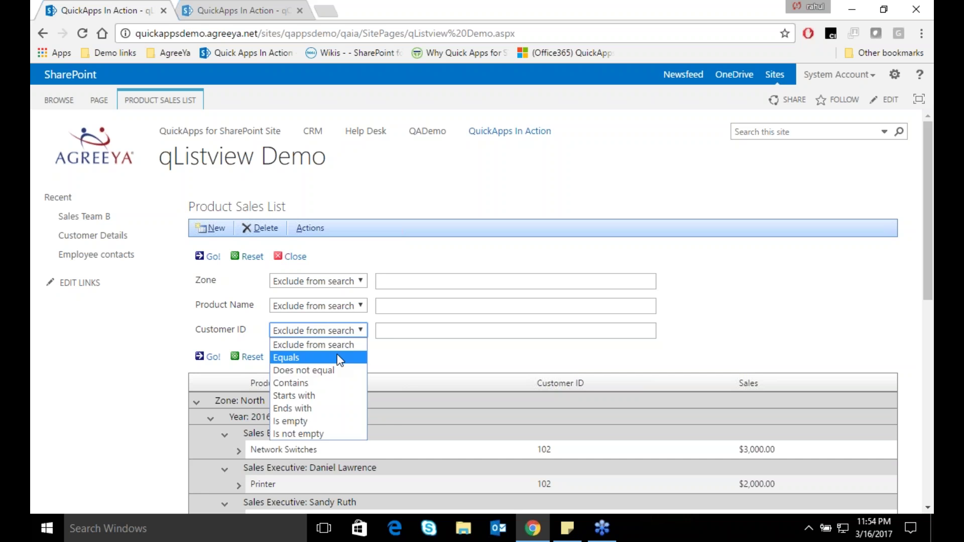
click(345, 357)
click(381, 331)
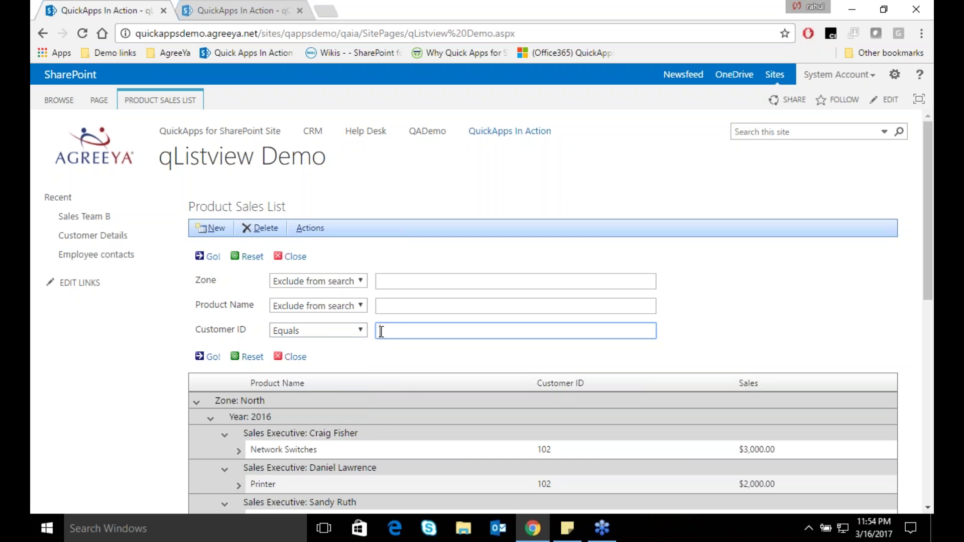
text(107)
click(209, 356)
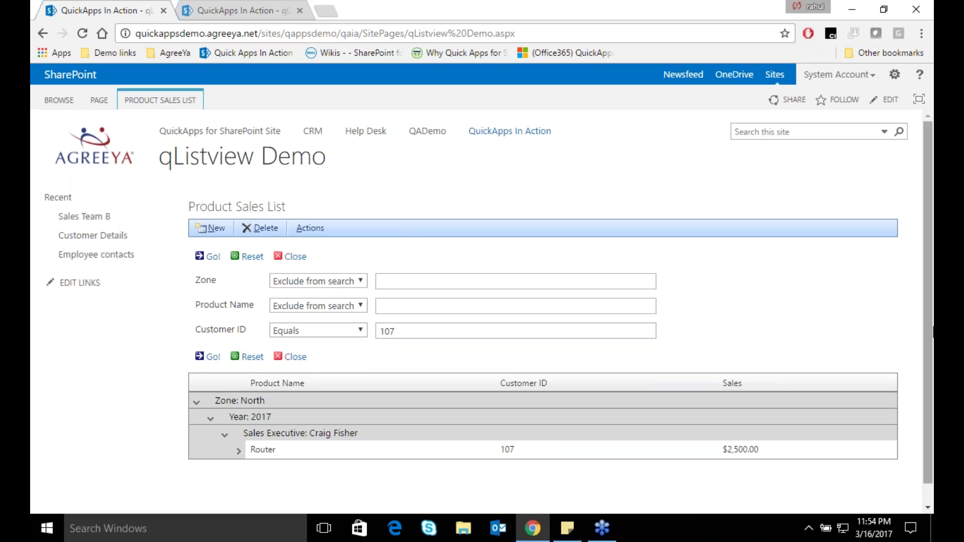
Expand the filtered Router item and examine the matching customer record in its child view
scroll(495, 431, down, 1)
click(500, 432)
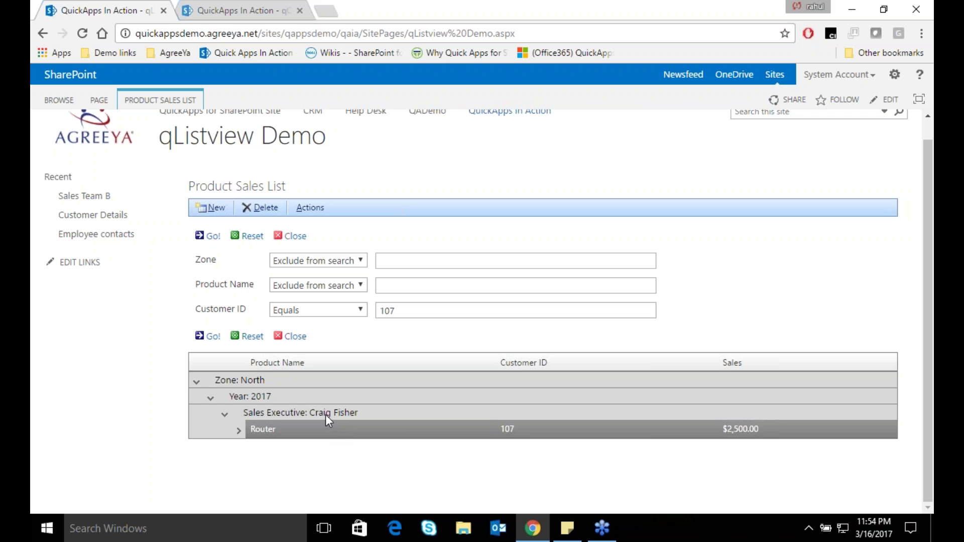
click(239, 433)
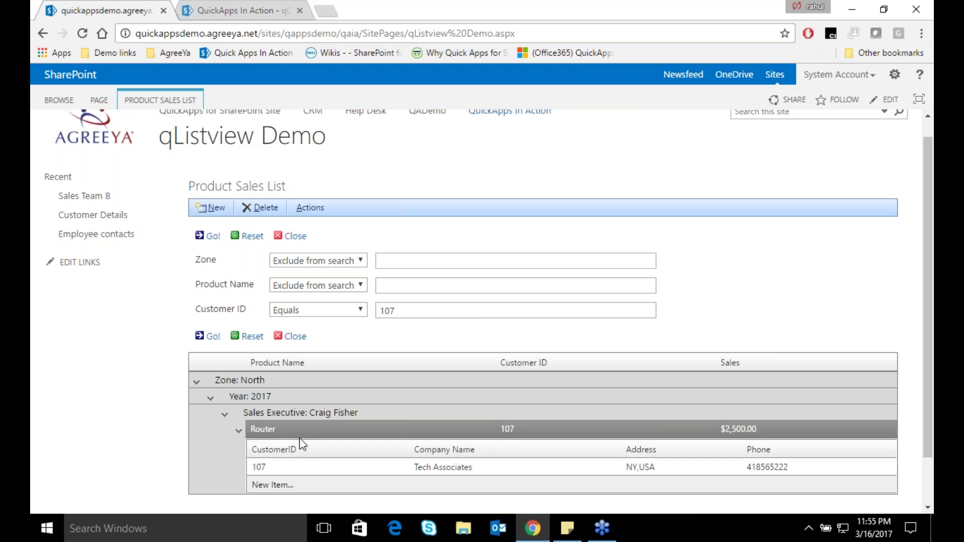
click(316, 466)
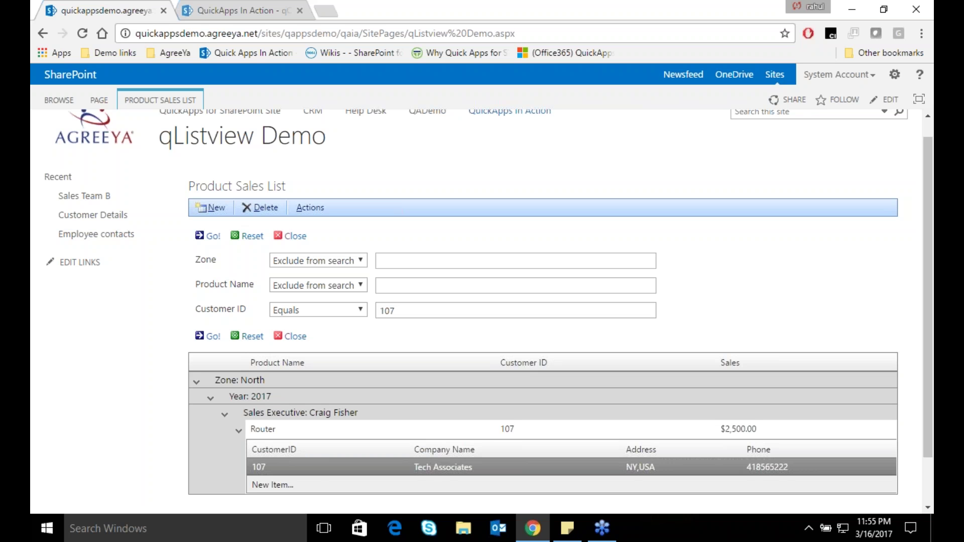
Reset the Customer ID filter and close the list's filter panel
scroll(449, 459, up, 1)
click(250, 357)
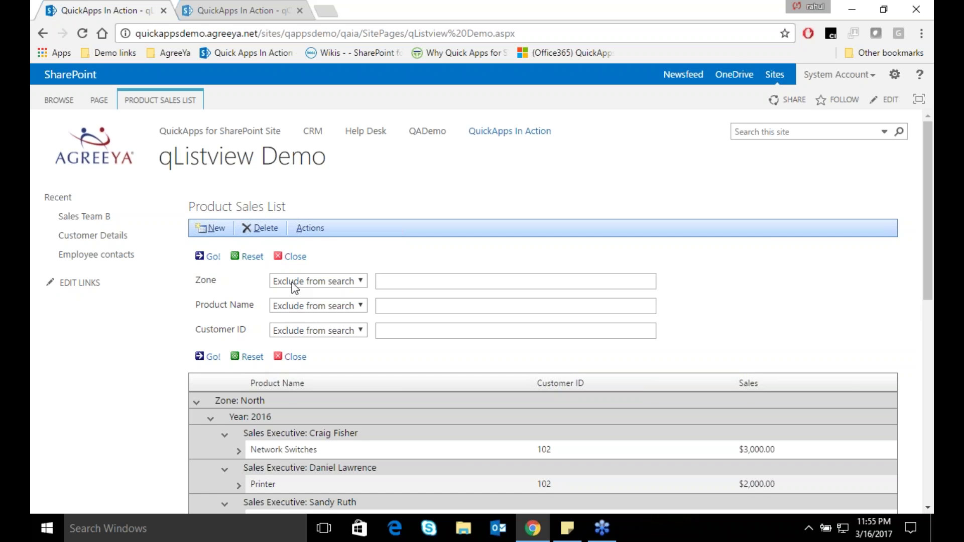
click(295, 257)
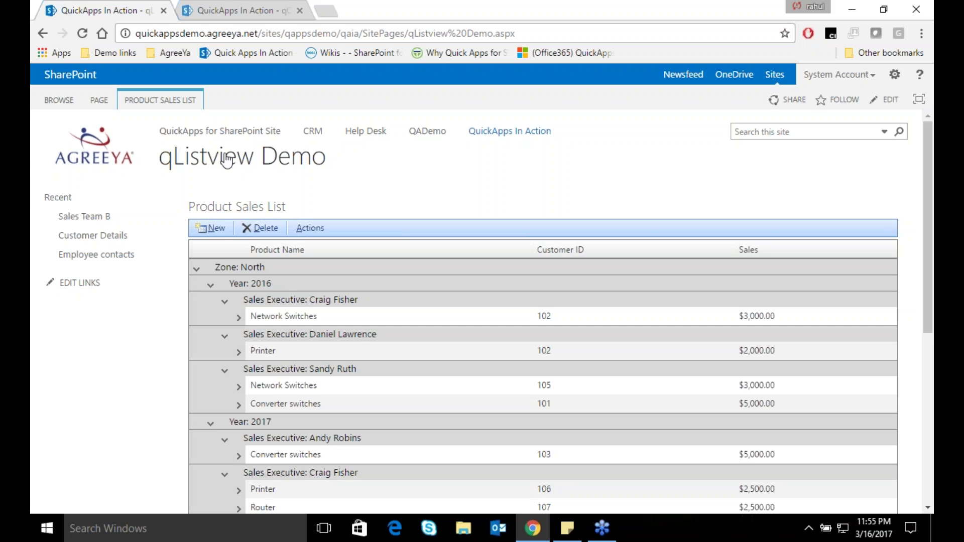
Open the Product Sales List configuration and examine its Behavior and Appearance settings, including Actions, Email Notification, Ribbon, Grid and Layout
click(173, 101)
click(51, 134)
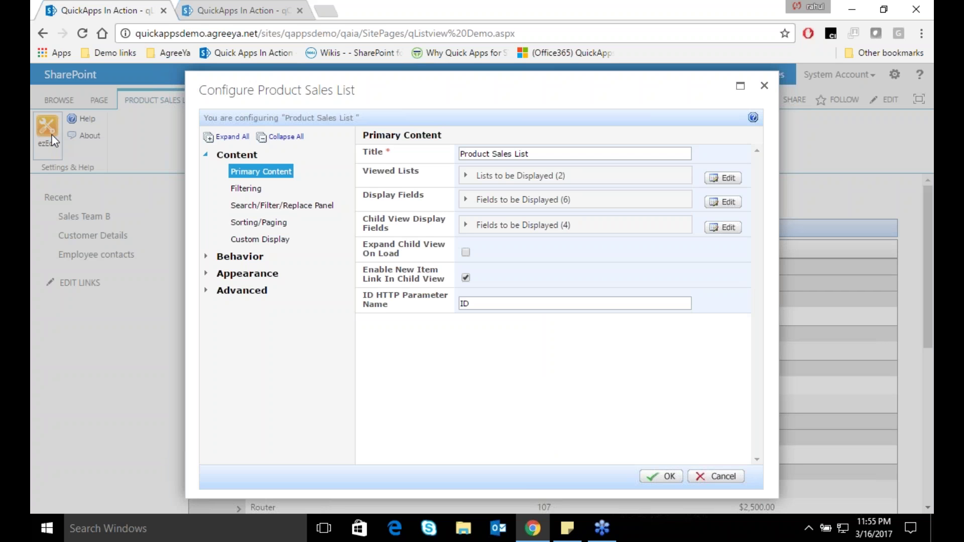
click(213, 258)
click(239, 275)
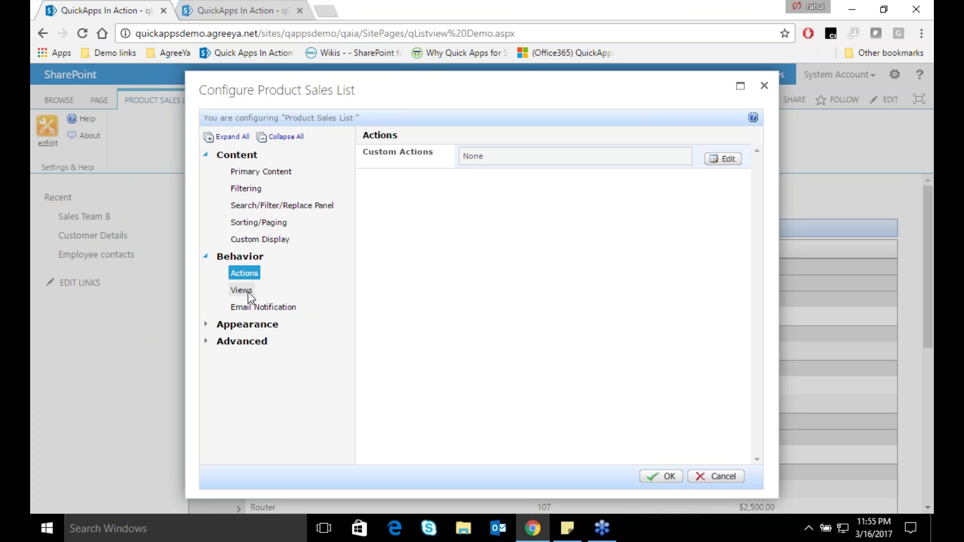
click(273, 310)
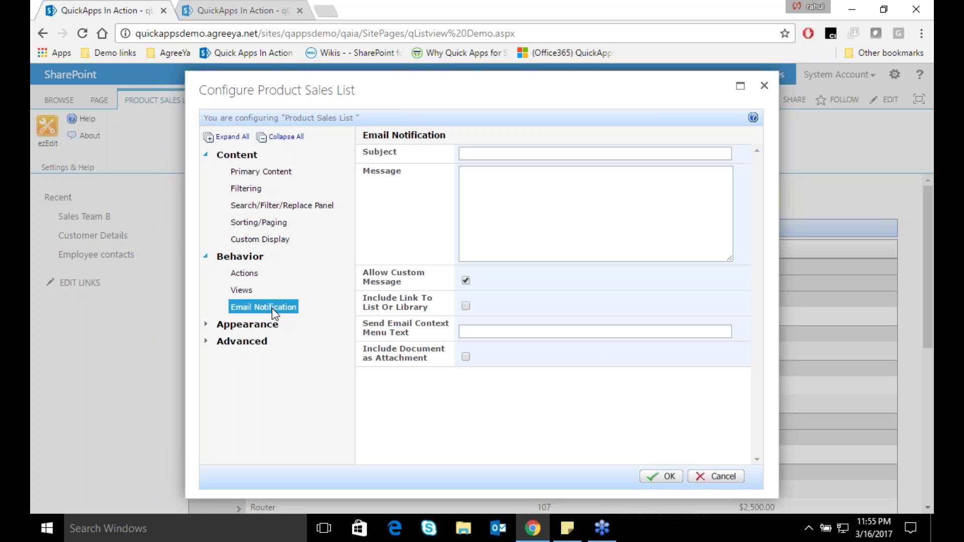
click(206, 324)
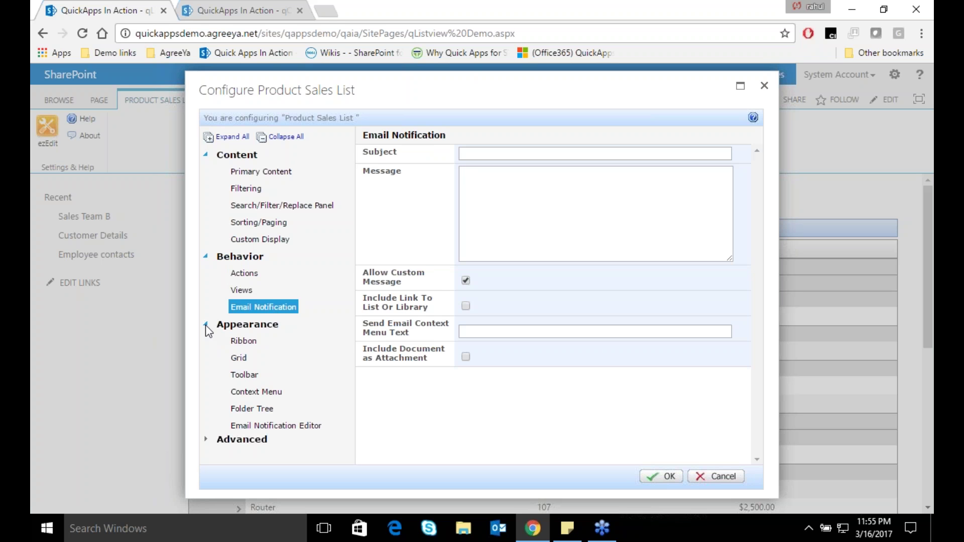
click(242, 341)
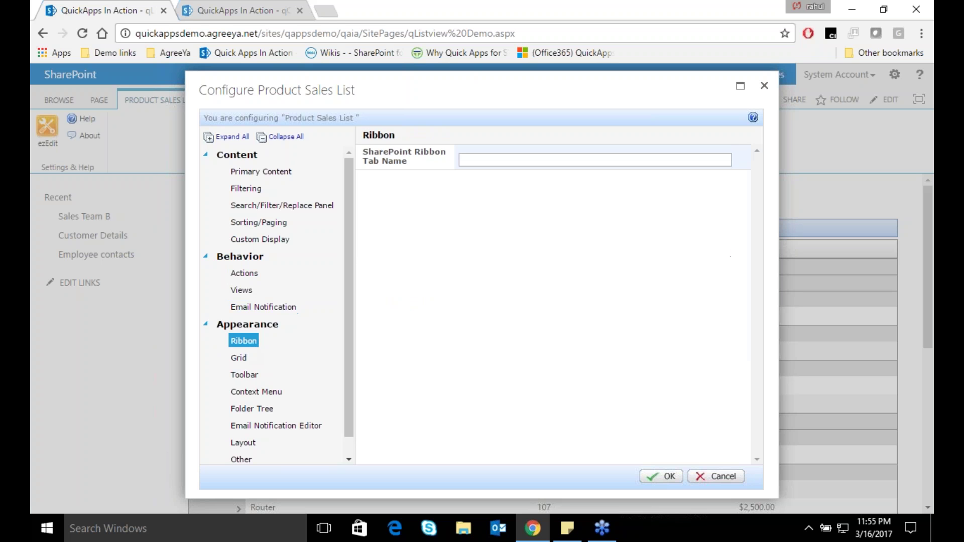
click(249, 355)
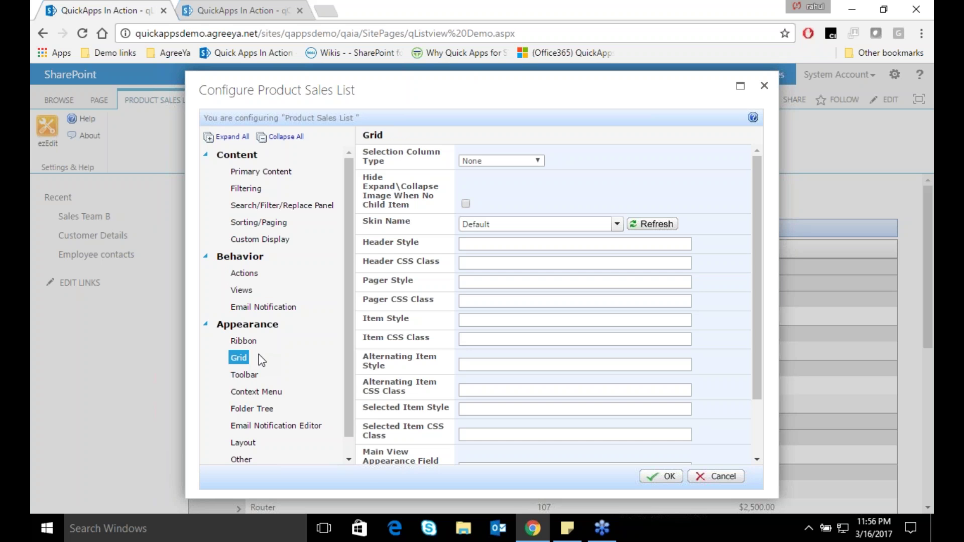
click(253, 443)
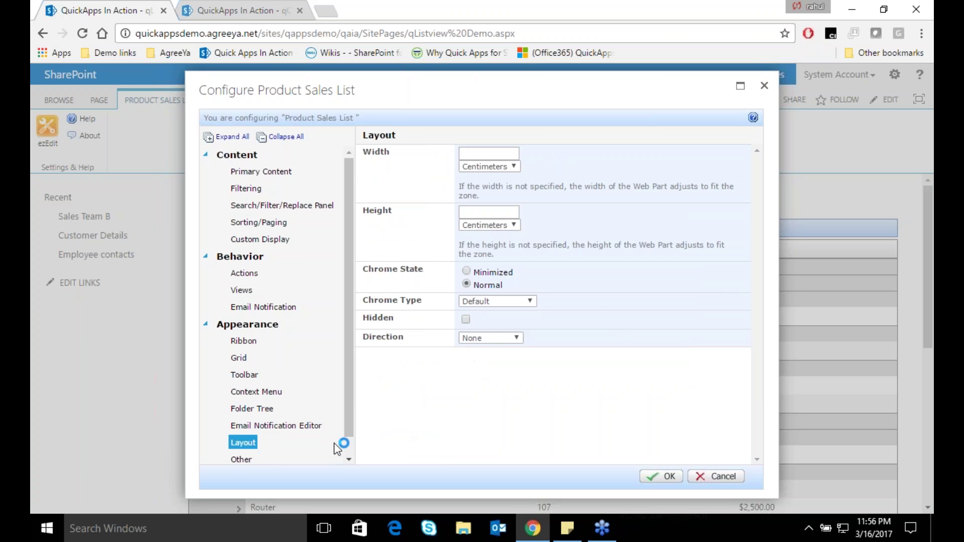
drag(353, 404, 353, 427)
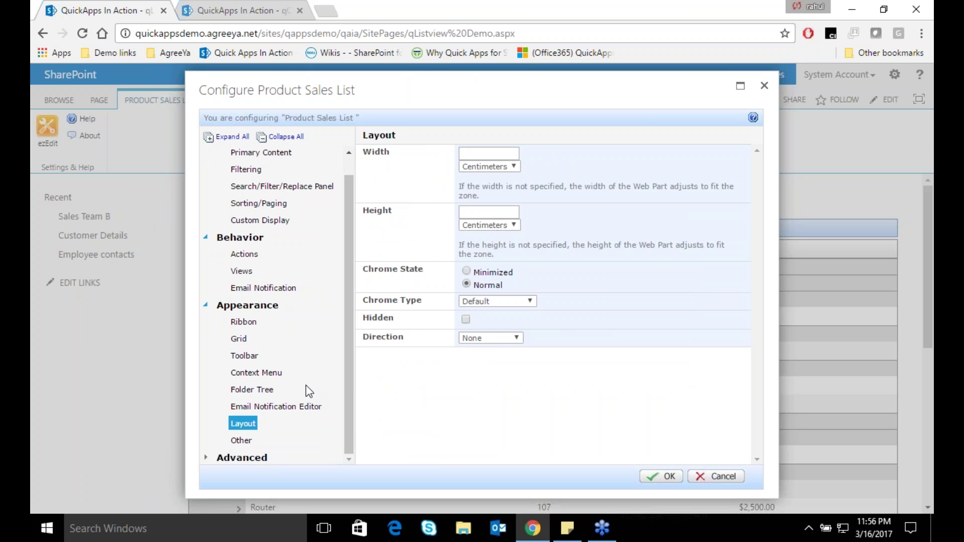
Set the skin in the Grid appearance settings to Sunset
click(243, 342)
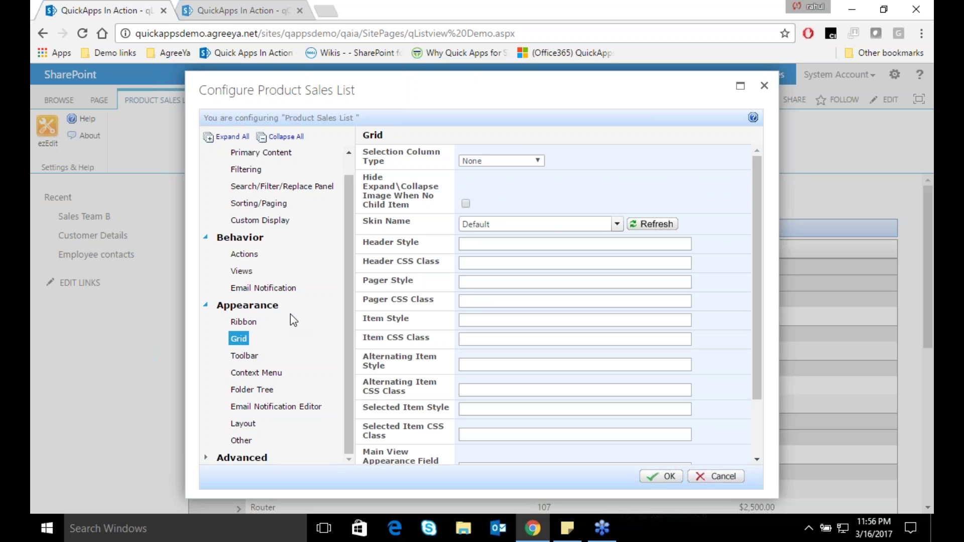
click(615, 224)
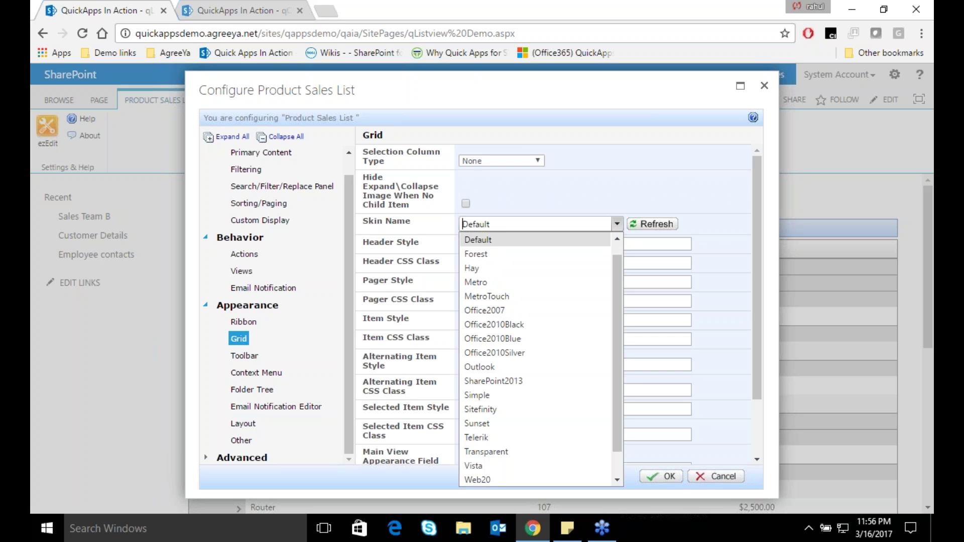
drag(616, 284, 609, 333)
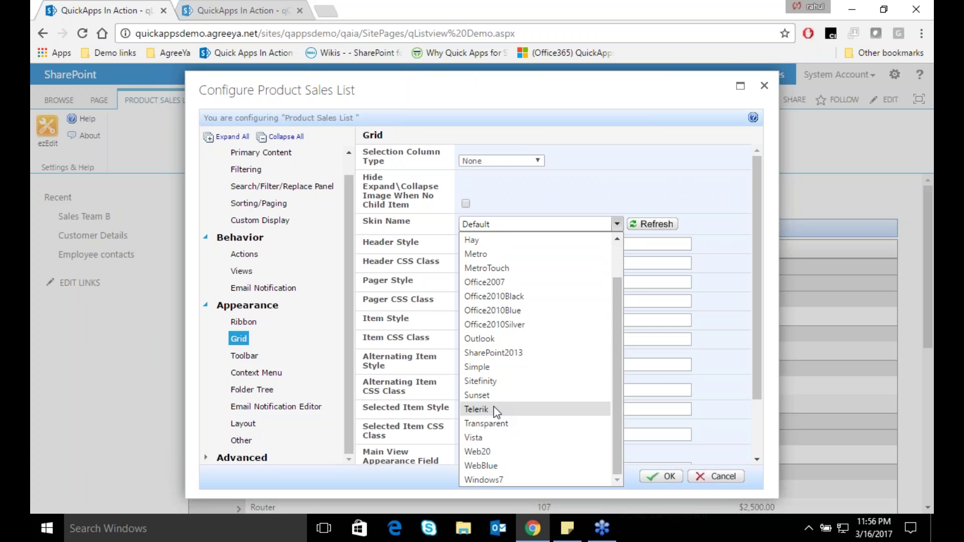
click(531, 396)
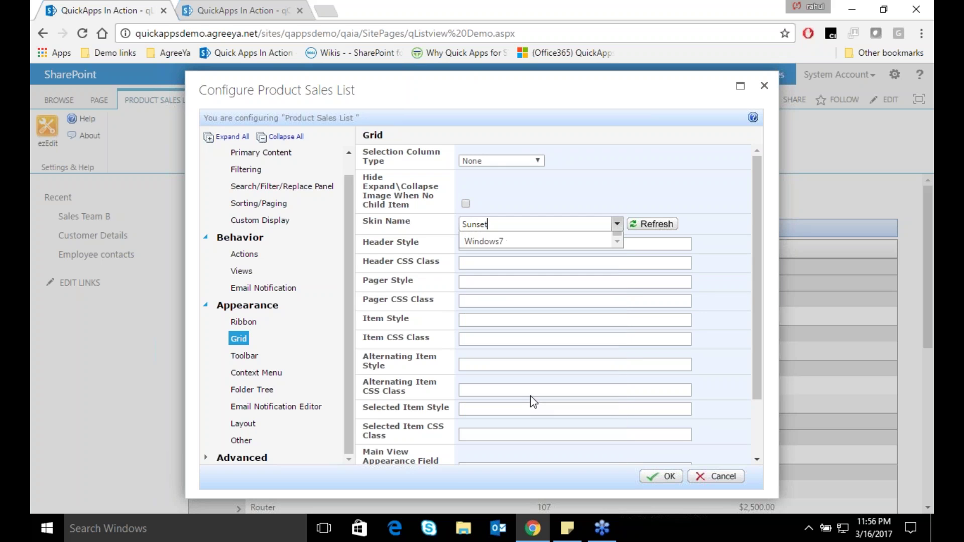
Set the toolbar skin to WebBlue in the Toolbar appearance settings
click(238, 357)
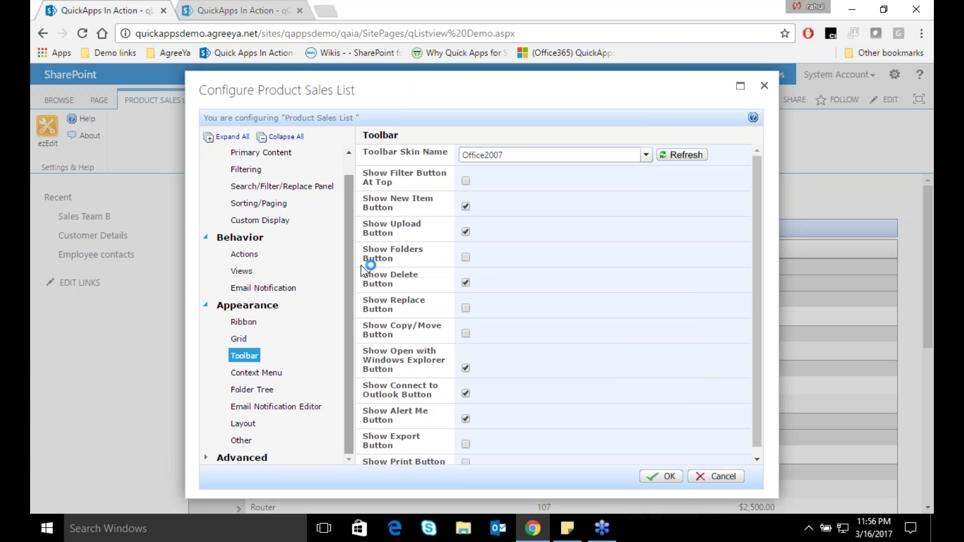
click(646, 155)
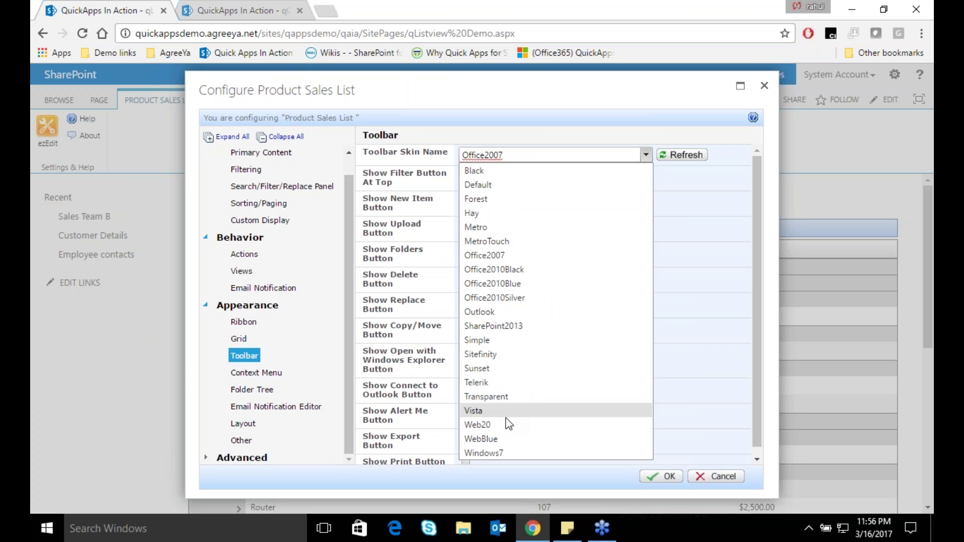
click(501, 441)
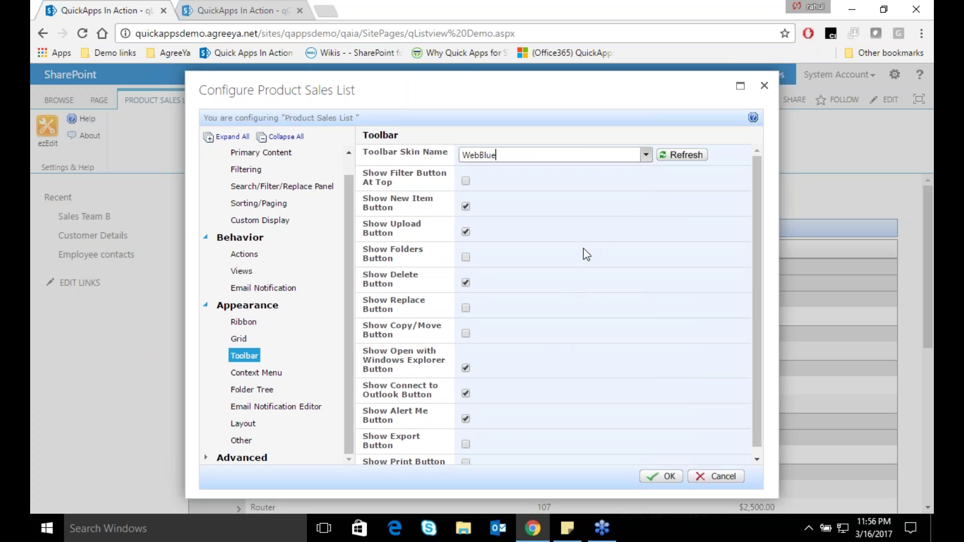
Enable the Export and Print buttons in the Toolbar settings
drag(756, 205, 756, 216)
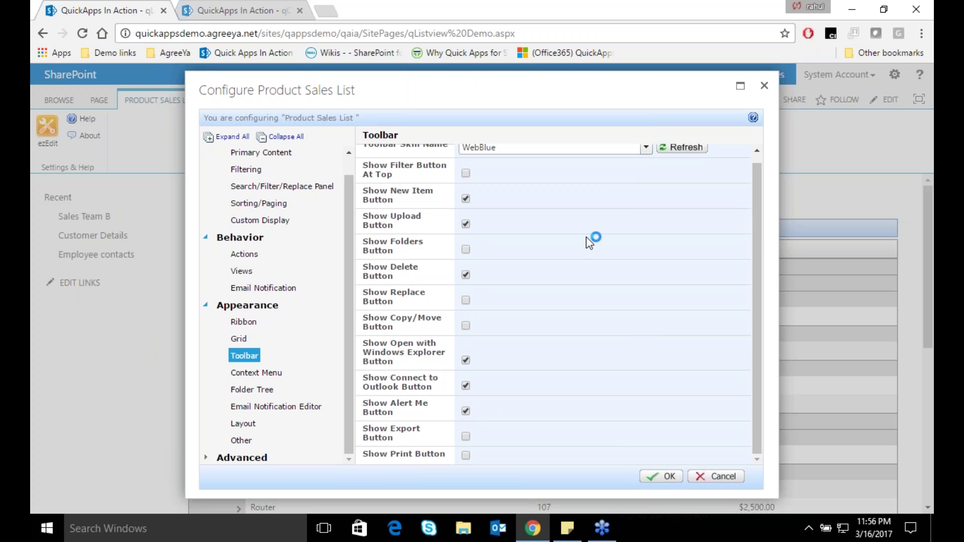
drag(748, 233, 748, 454)
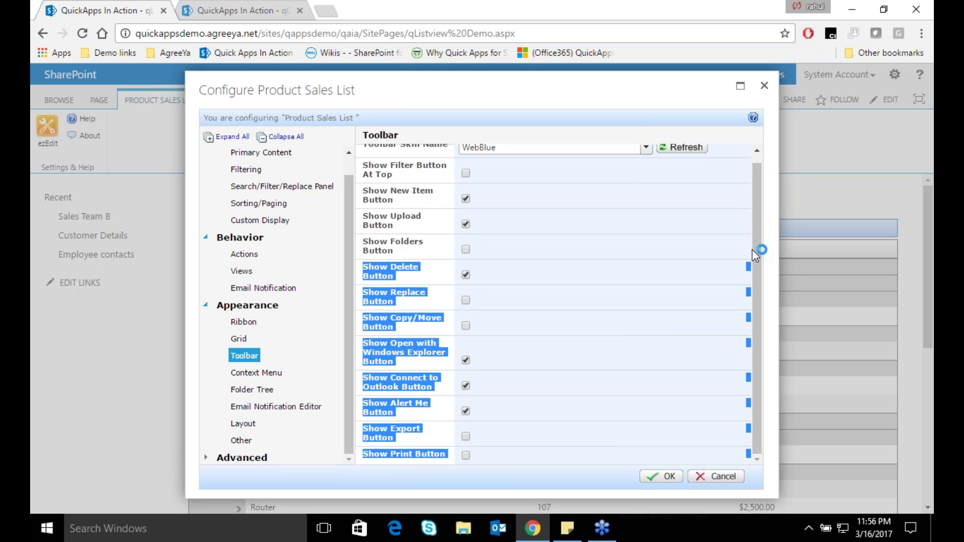
click(715, 266)
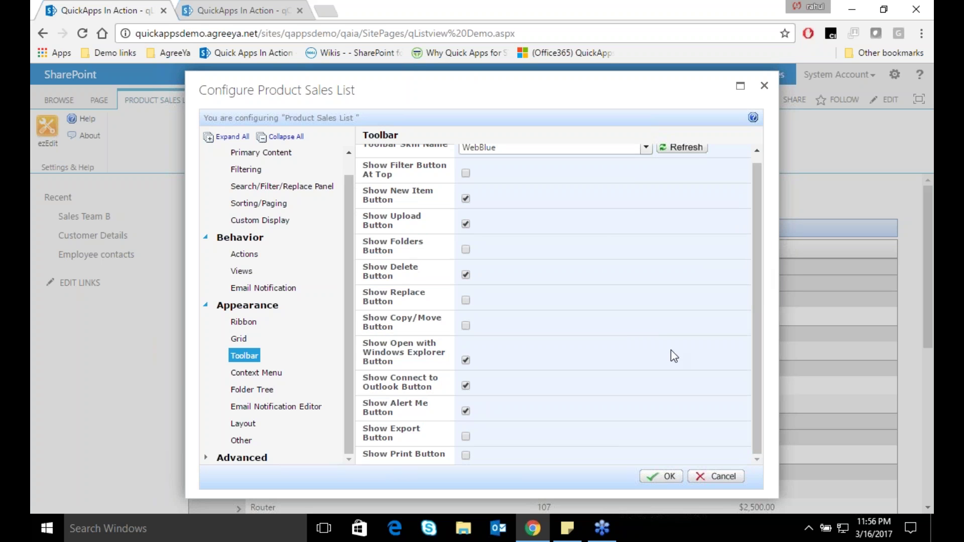
click(464, 438)
click(466, 454)
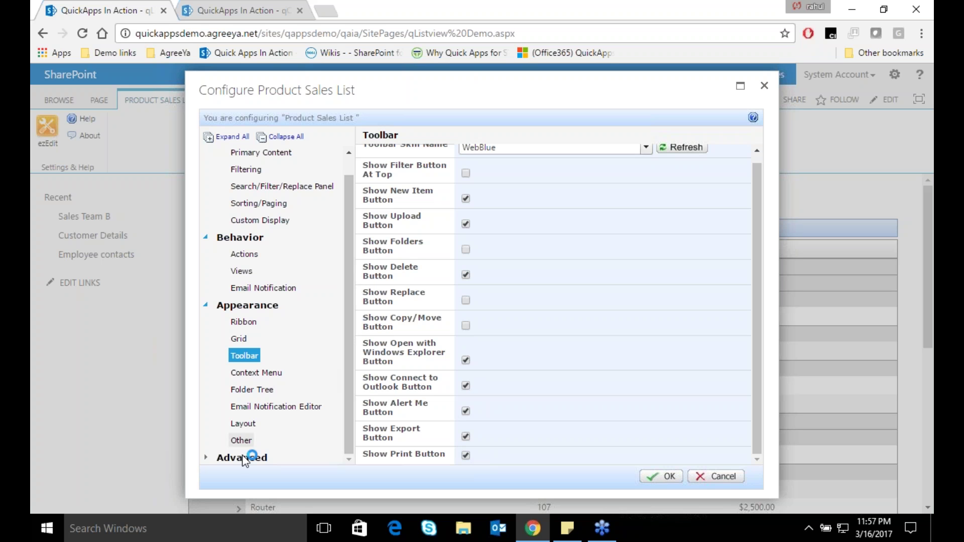
Check the Security settings in the Advanced section and save the Product Sales List configuration
click(207, 456)
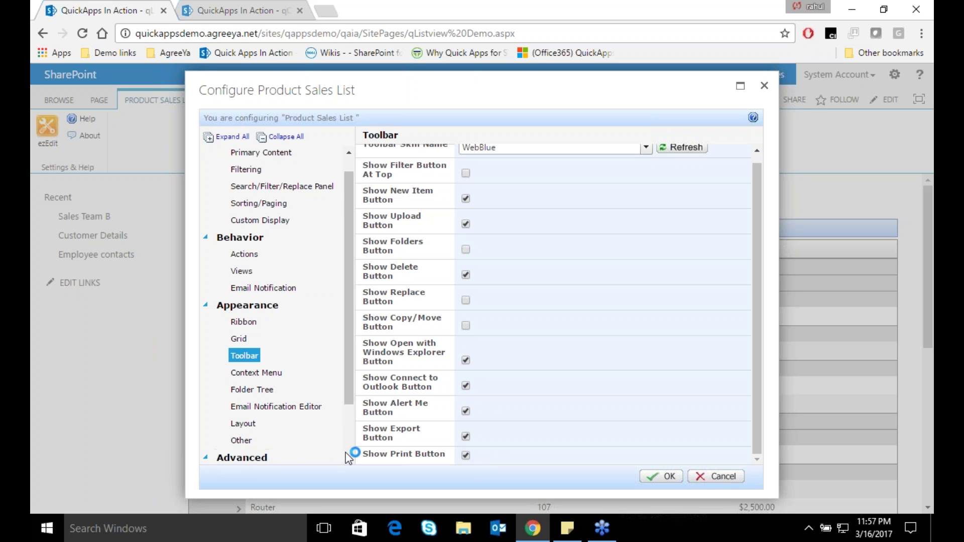
scroll(351, 454, down, 3)
click(257, 443)
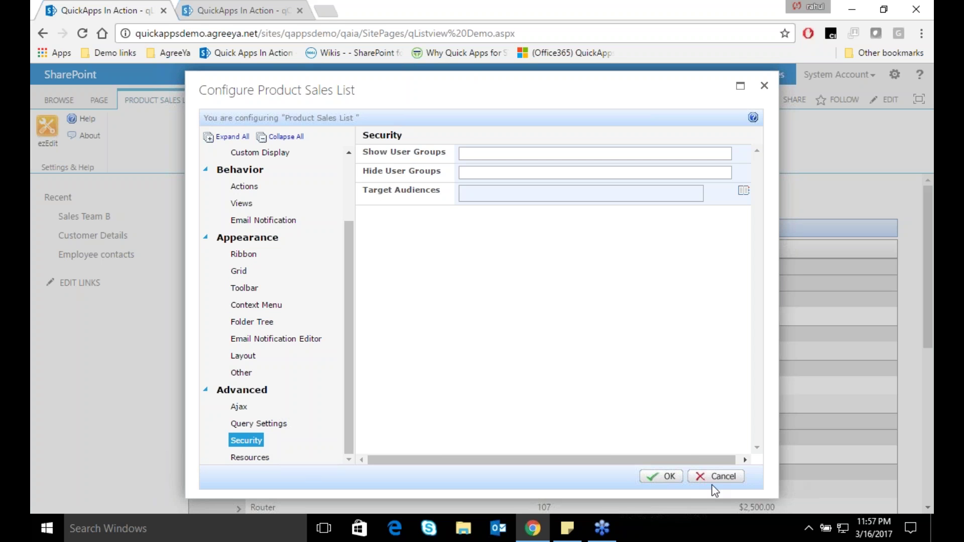
click(667, 484)
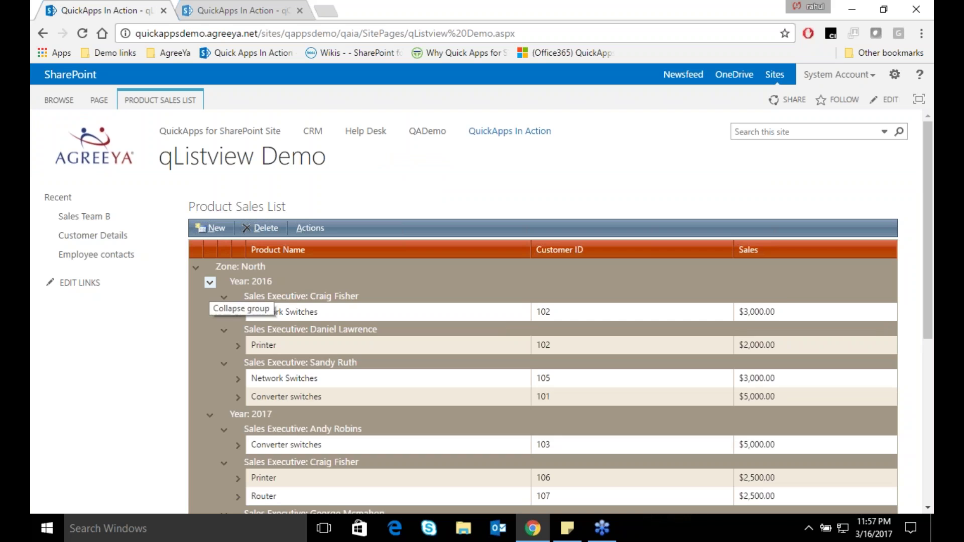
Examine the customer record of the Router item with ID 107 under North 2017, and collapse North's year groups and Zone South
click(210, 282)
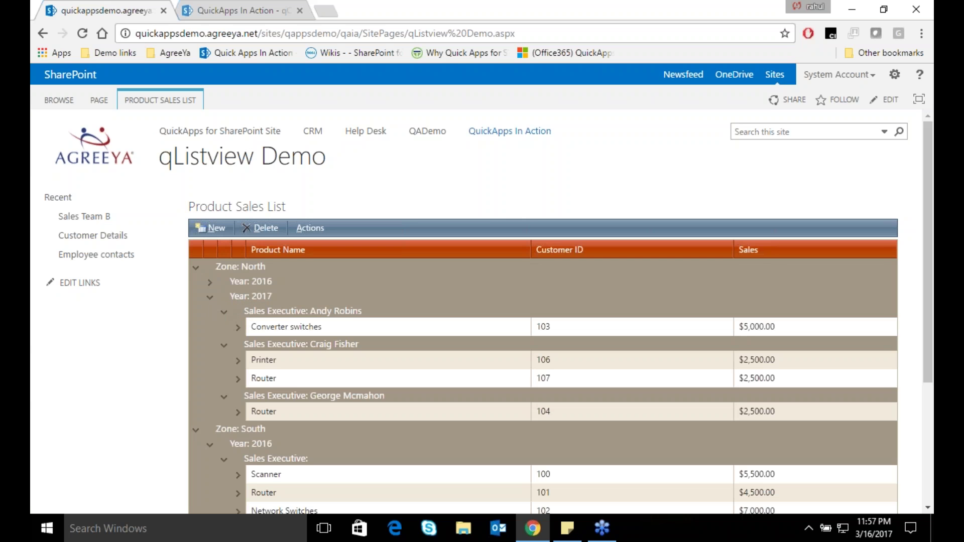
click(240, 383)
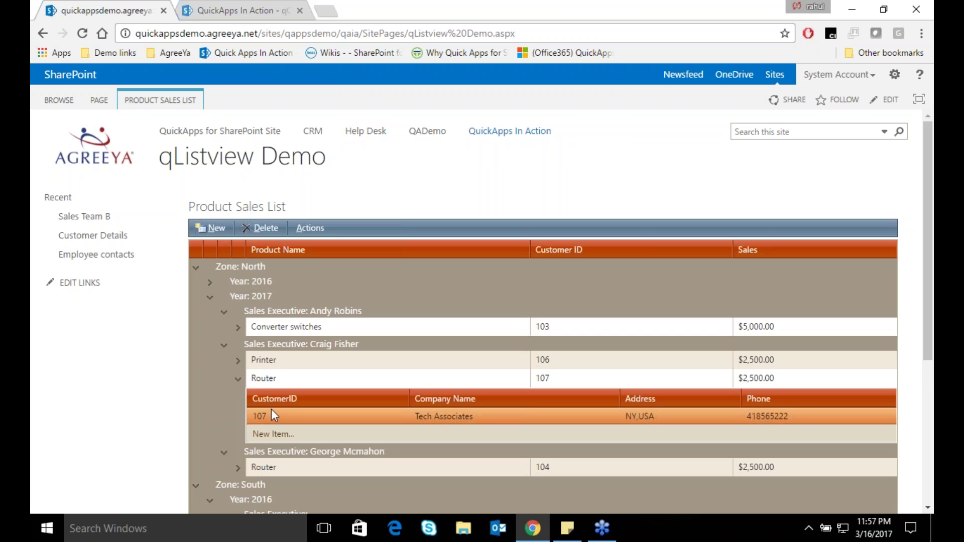
click(266, 378)
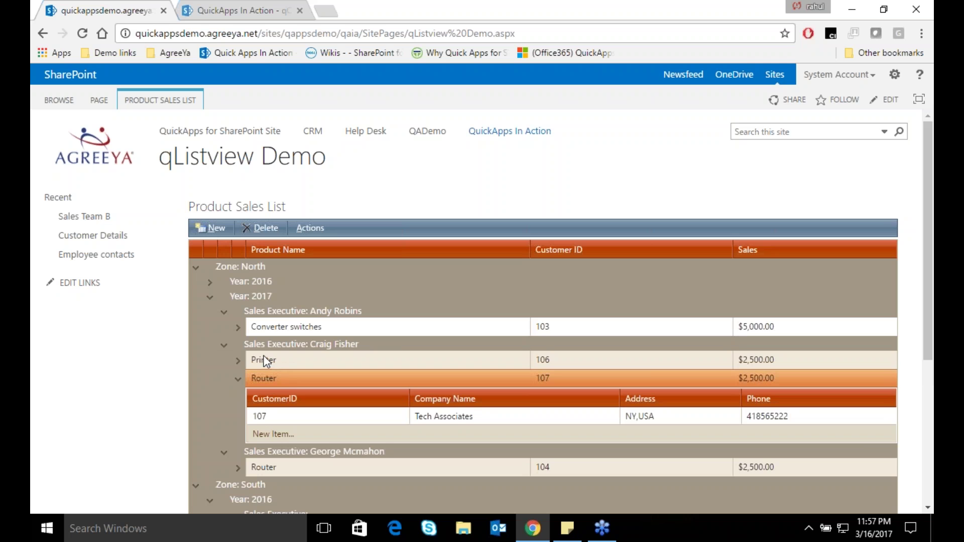
click(264, 358)
click(210, 297)
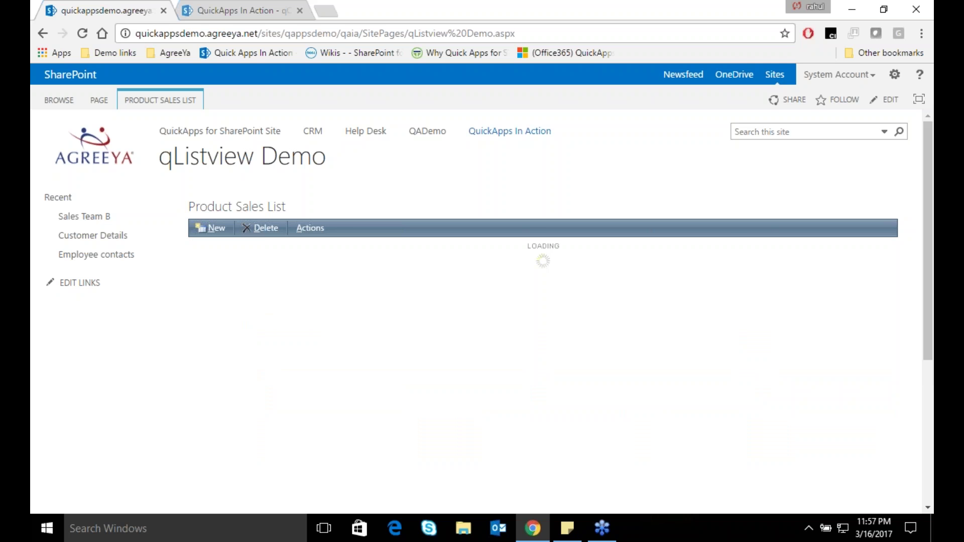
click(196, 312)
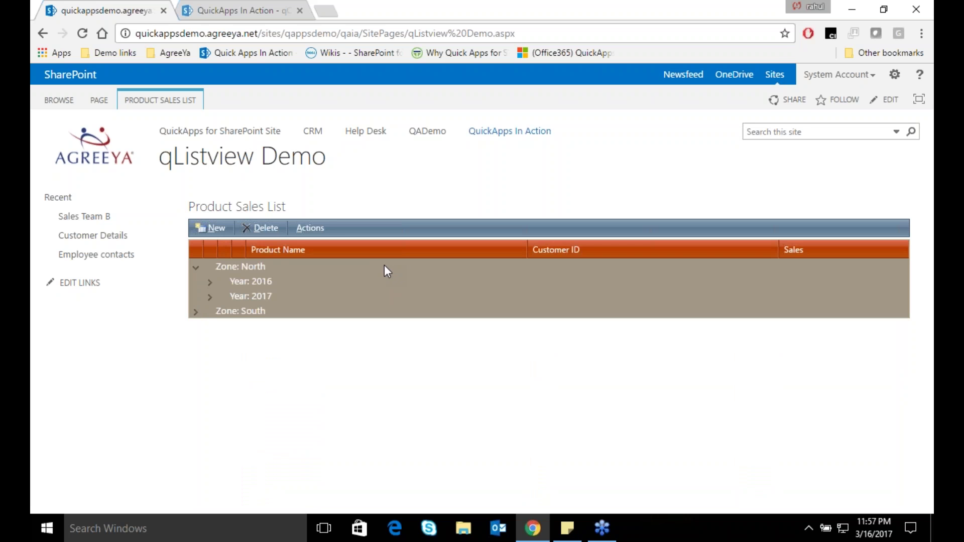
Export the Product Sales List in Excel (*.xlsx) format
click(308, 229)
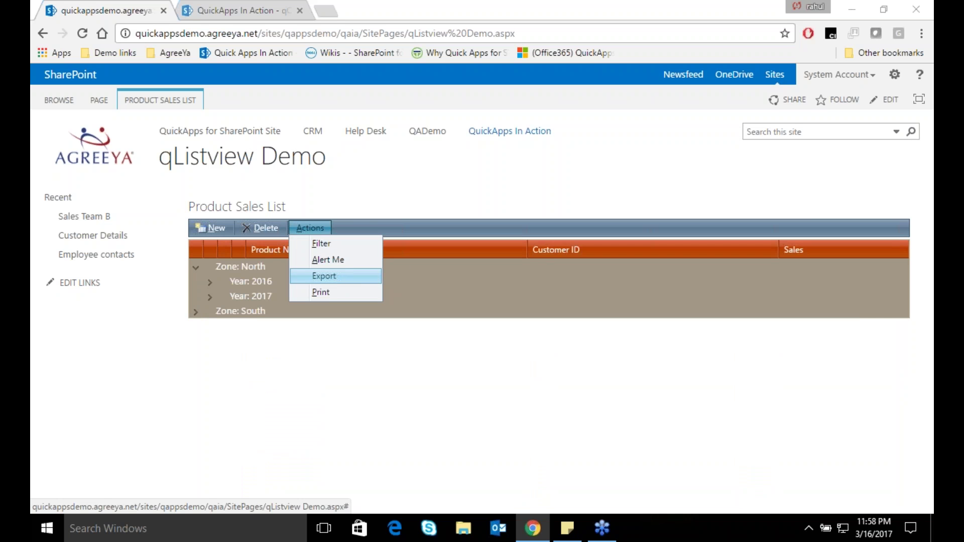
click(324, 275)
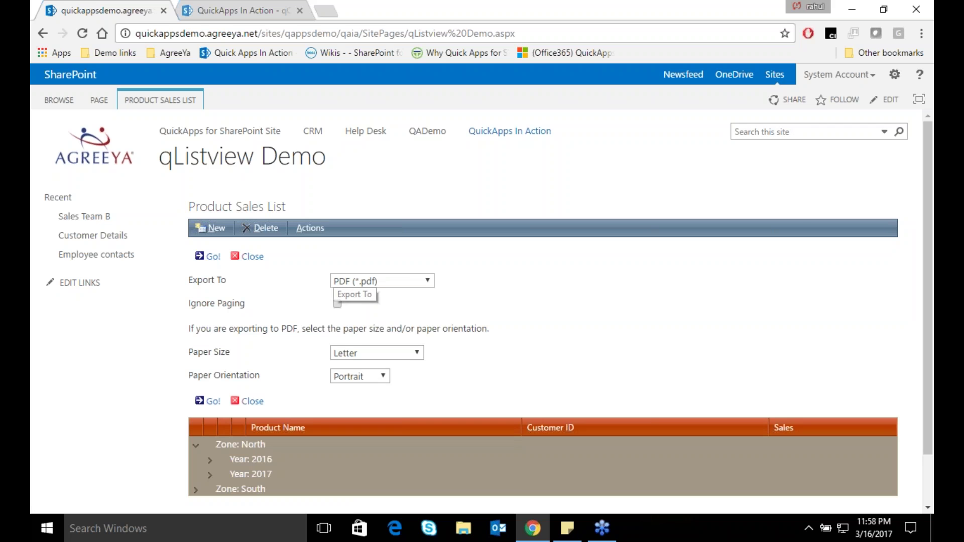
click(383, 282)
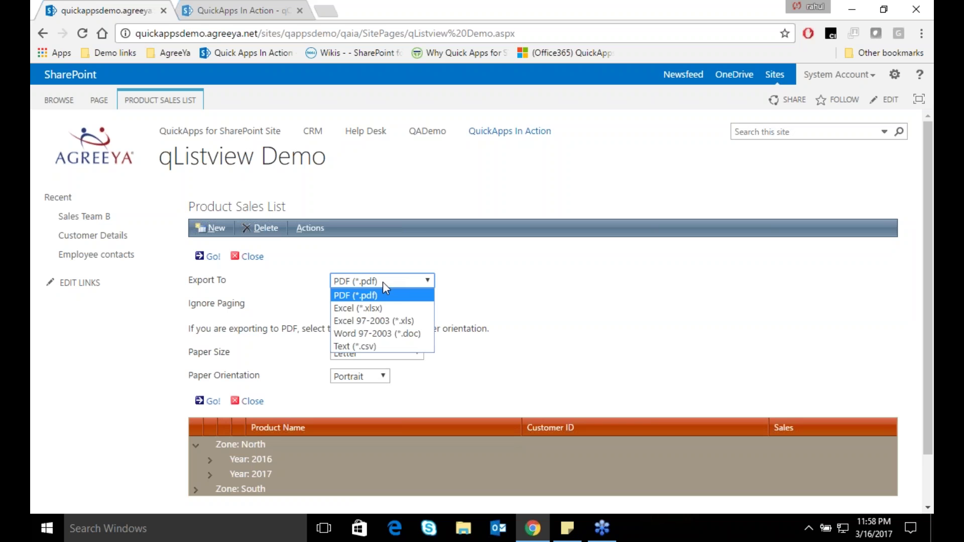
click(390, 307)
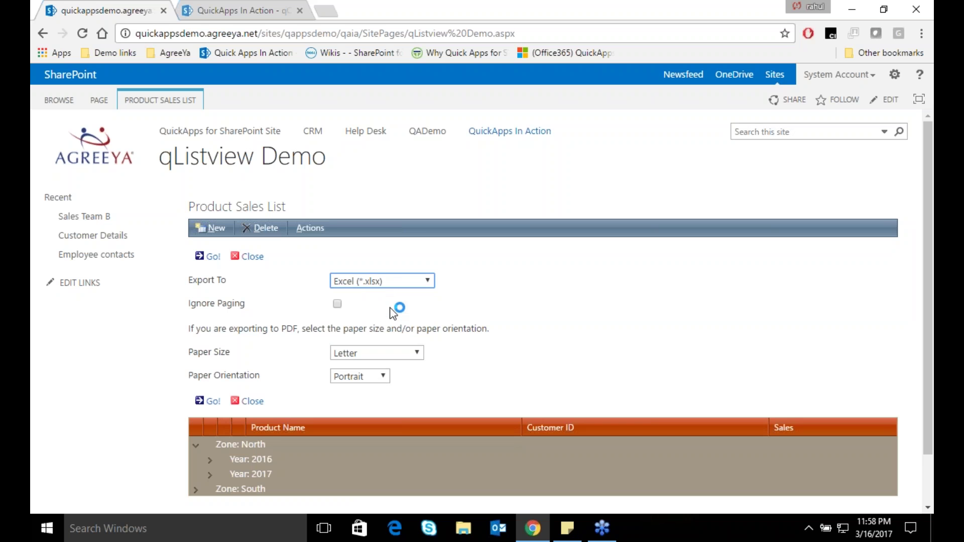
click(211, 258)
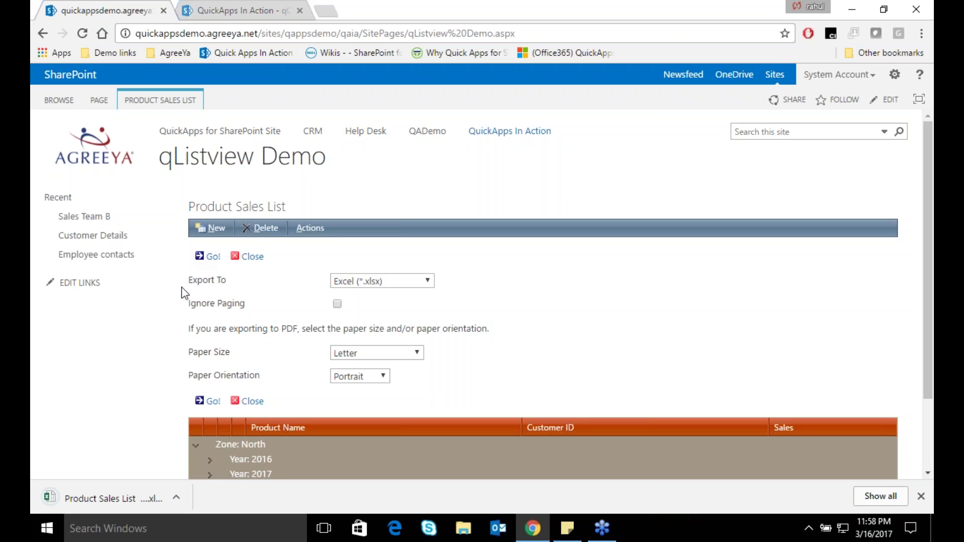
Open the exported Product Sales List workbook in Excel, enable editing and expand all sales executive groups under Zone North, Year 2016
click(96, 499)
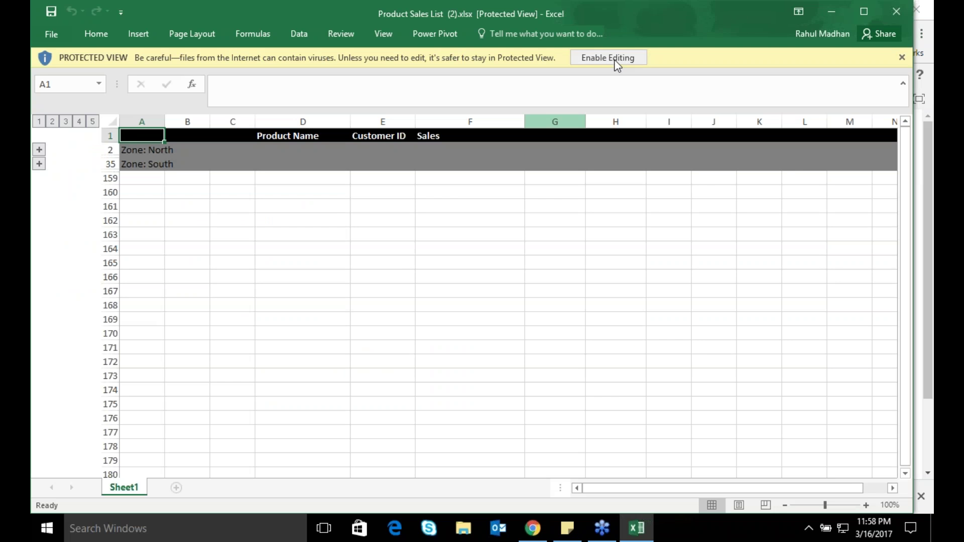
click(617, 66)
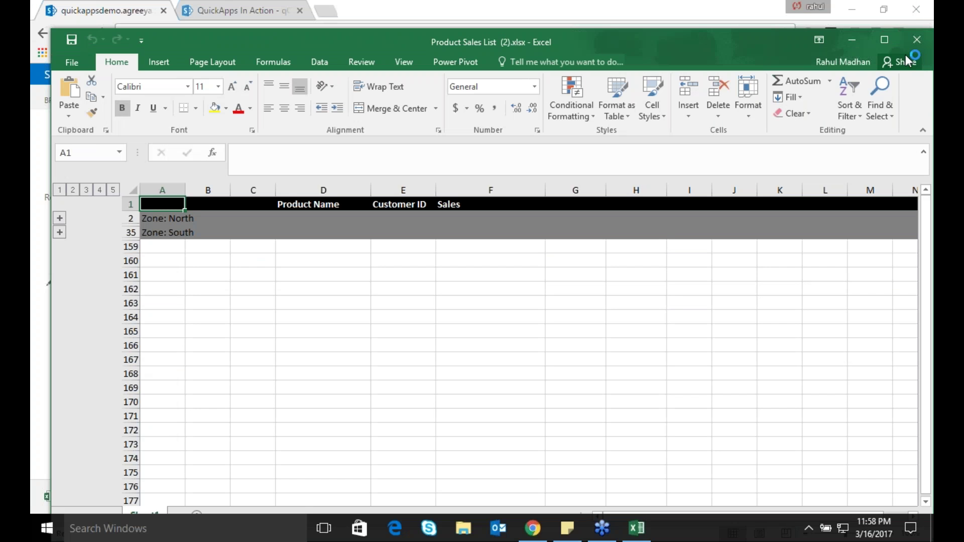
click(59, 218)
click(73, 232)
click(85, 246)
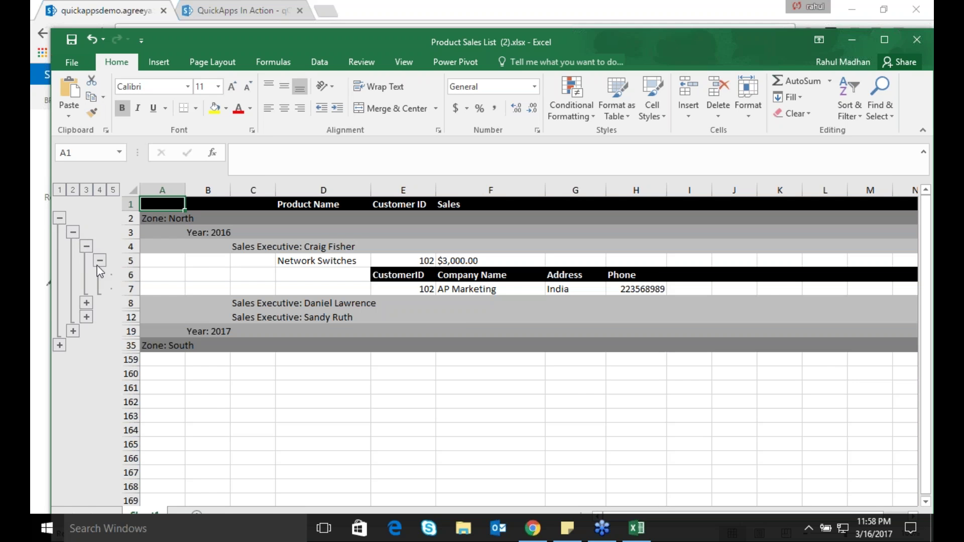
click(87, 303)
click(87, 360)
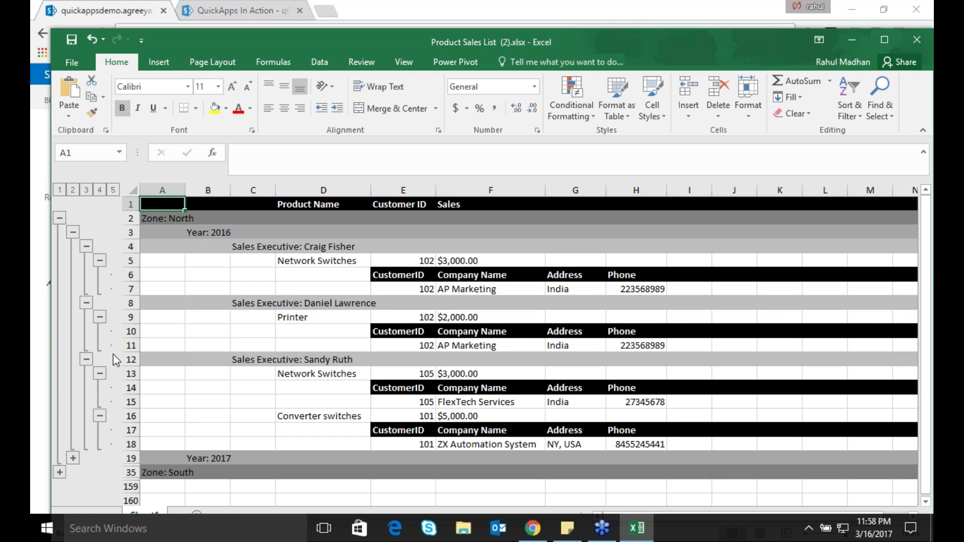
Return to the browser, close the export options and examine the first Network Switches item's customer record under North 2016
click(544, 531)
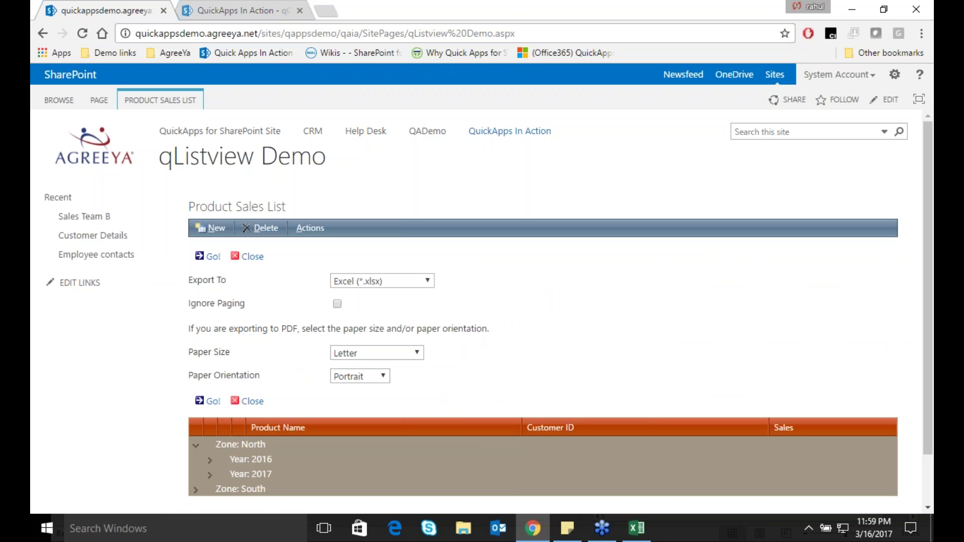
click(260, 257)
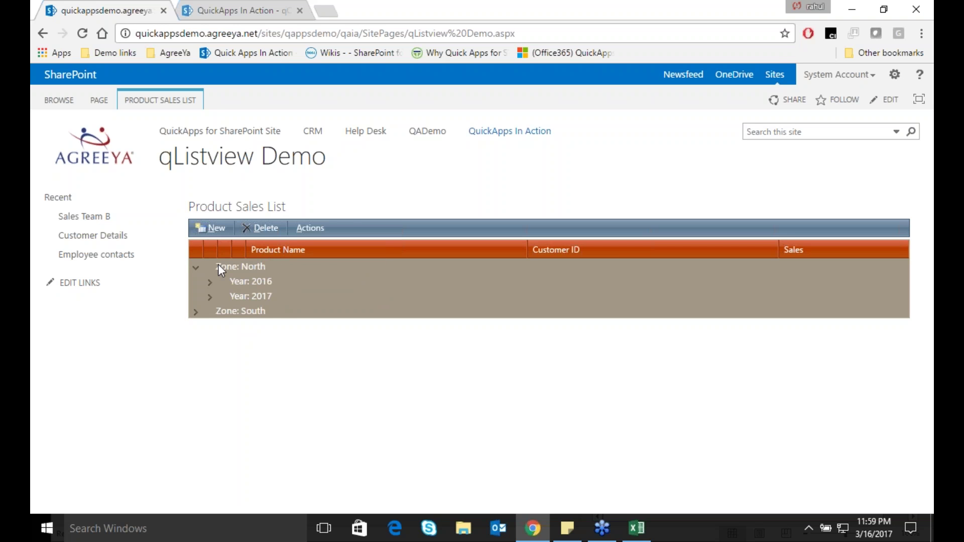
click(210, 282)
click(232, 311)
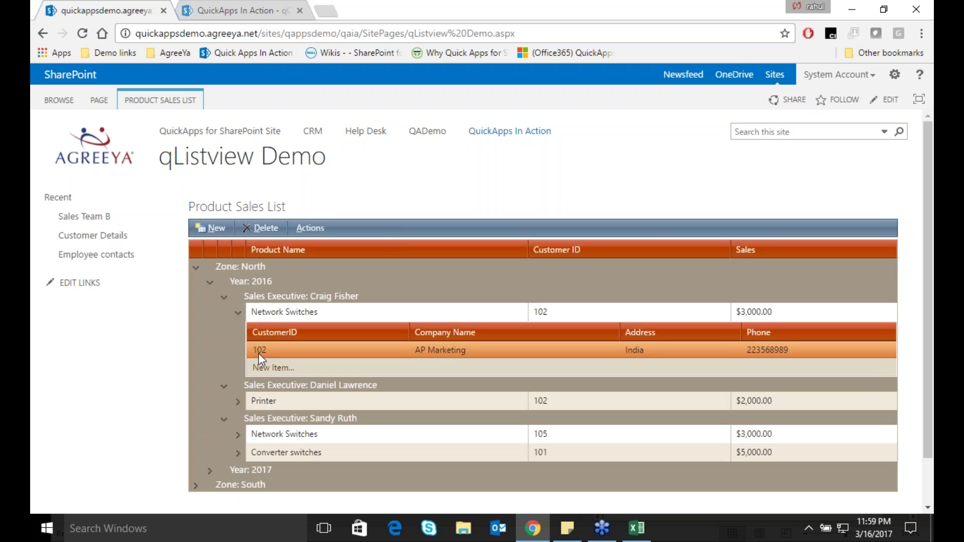
click(306, 229)
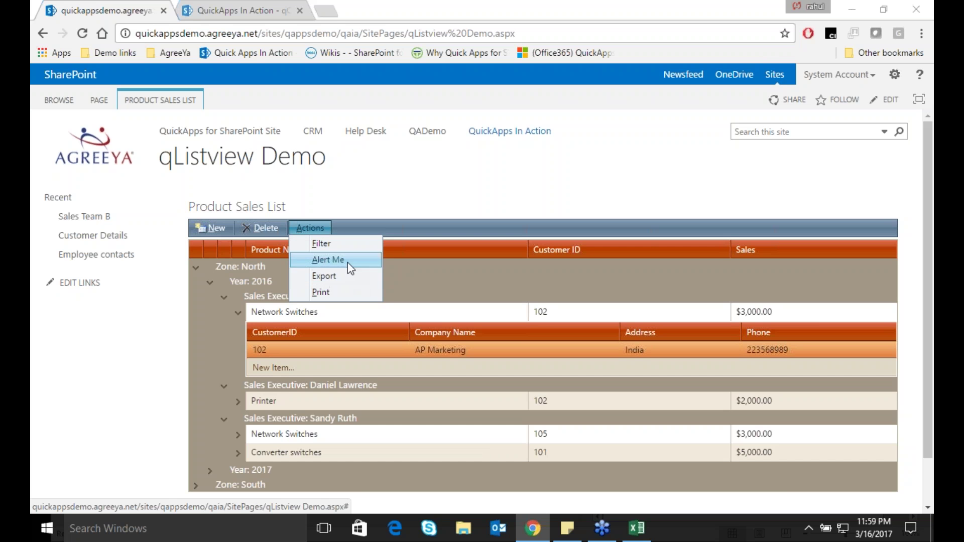
click(382, 178)
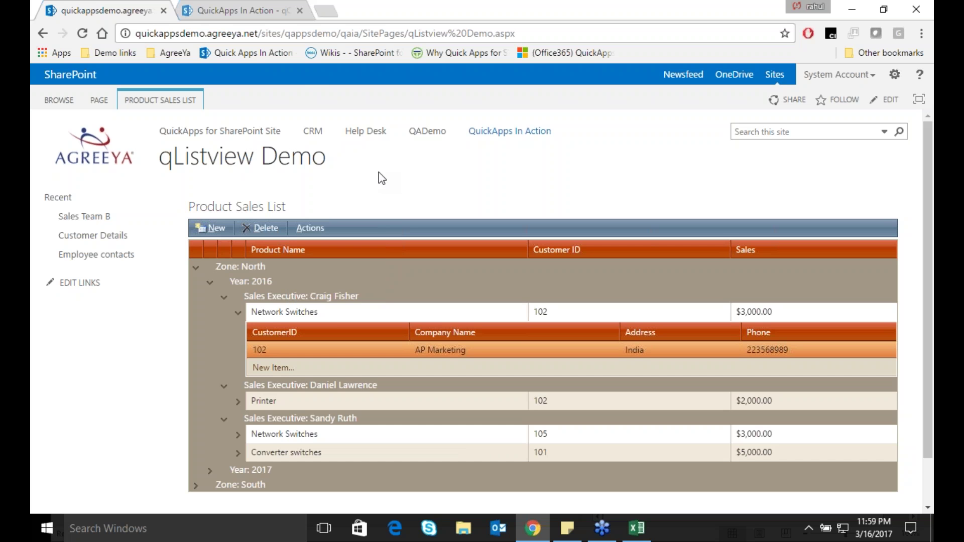
Open the web part configuration on the qChartView Demo page and set its title to Sales revenue
click(265, 11)
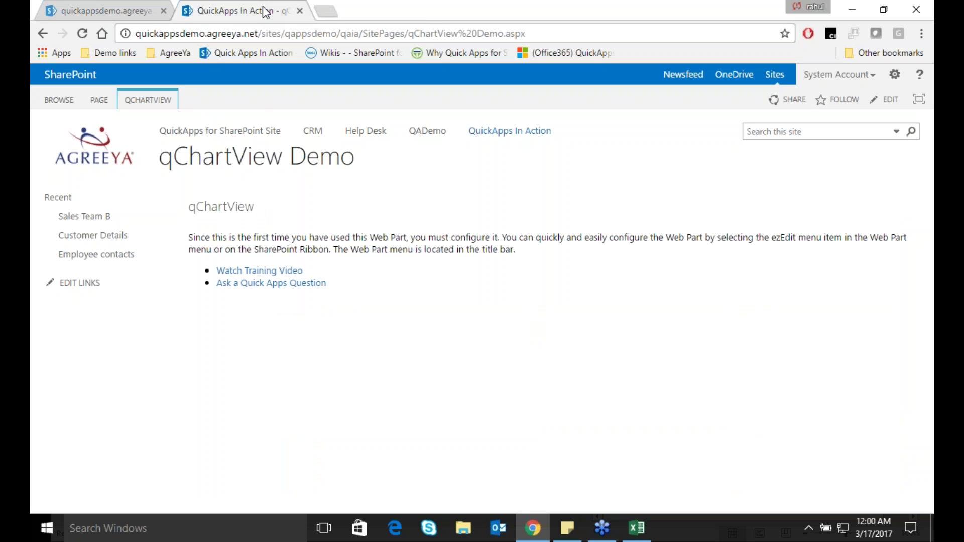
click(156, 107)
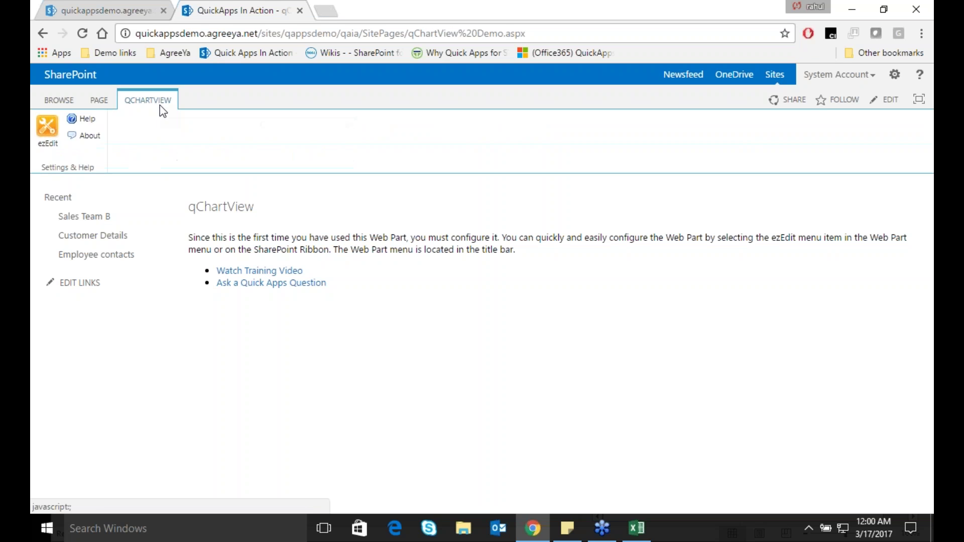
click(49, 141)
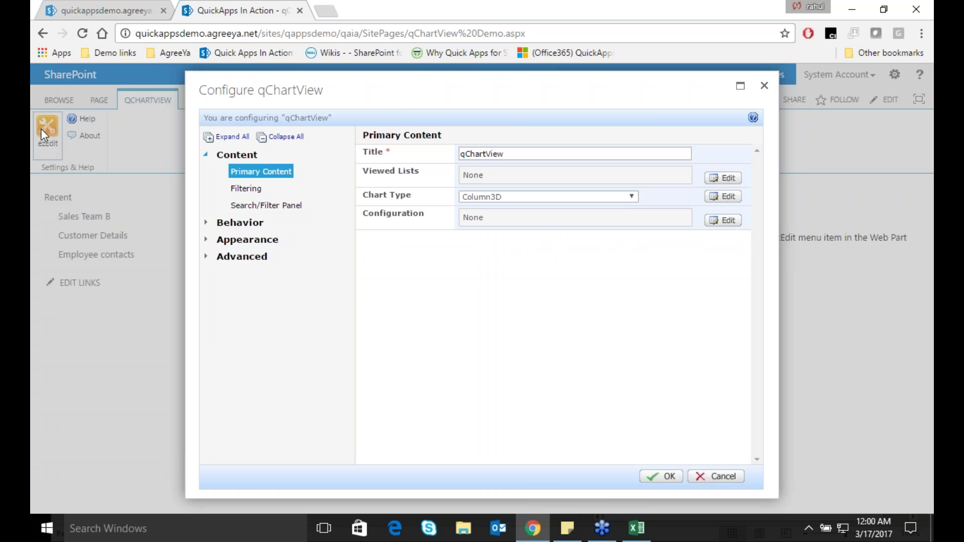
drag(555, 149, 459, 154)
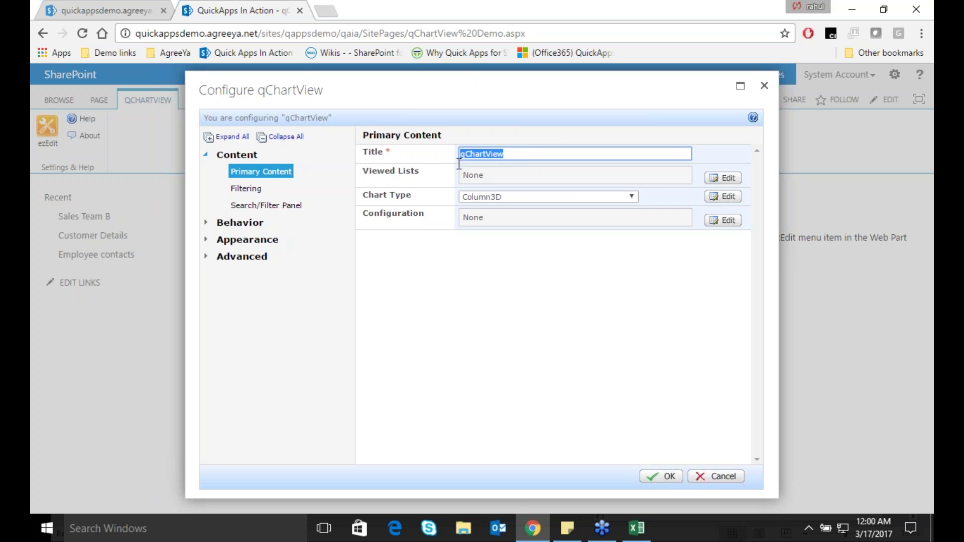
text(Sales re)
key(Down)
key(Return)
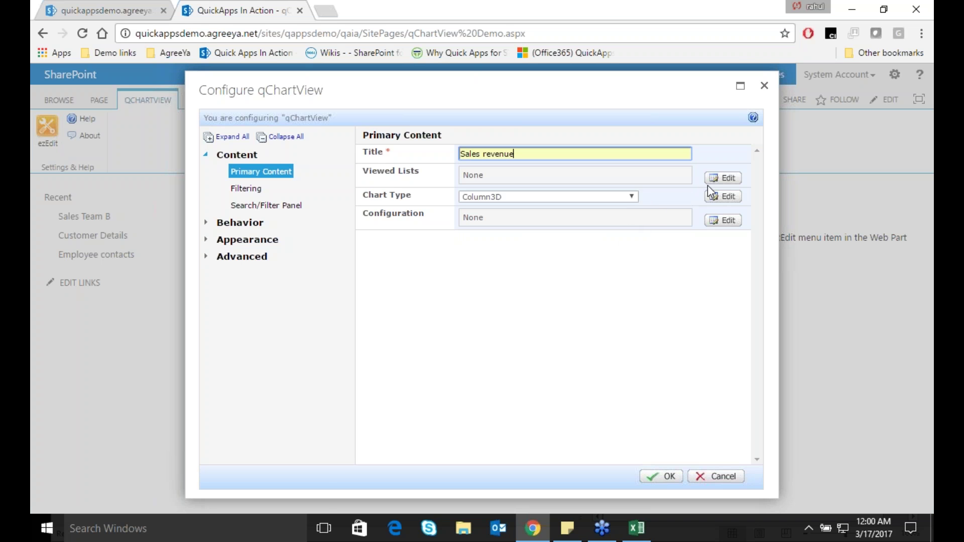
For the chart's viewed lists, retrieve the lists from another site using the URL quickappsdemo.agreeya.net/sites/qappsdemo
click(721, 179)
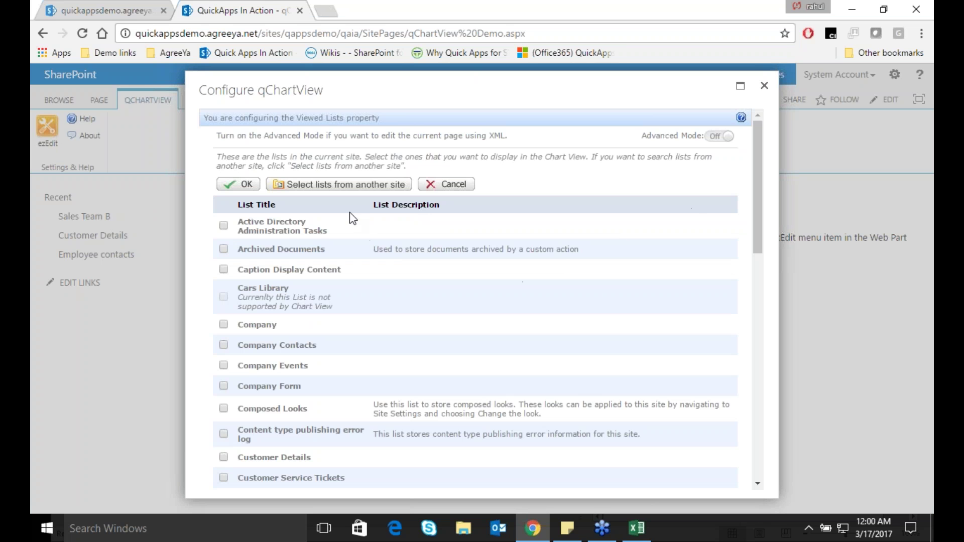
click(348, 185)
drag(338, 34, 84, 32)
key(ctrl+c)
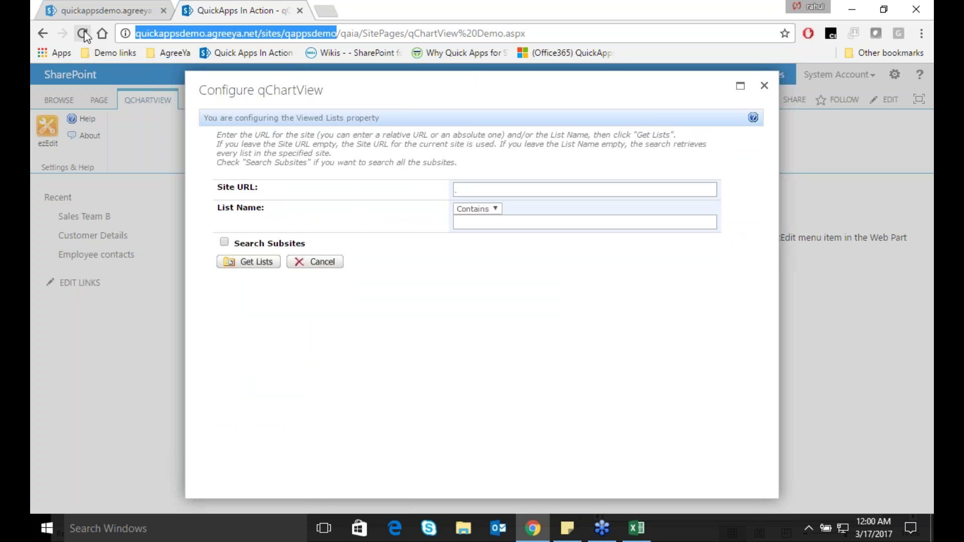
click(457, 189)
key(ctrl+v)
click(256, 261)
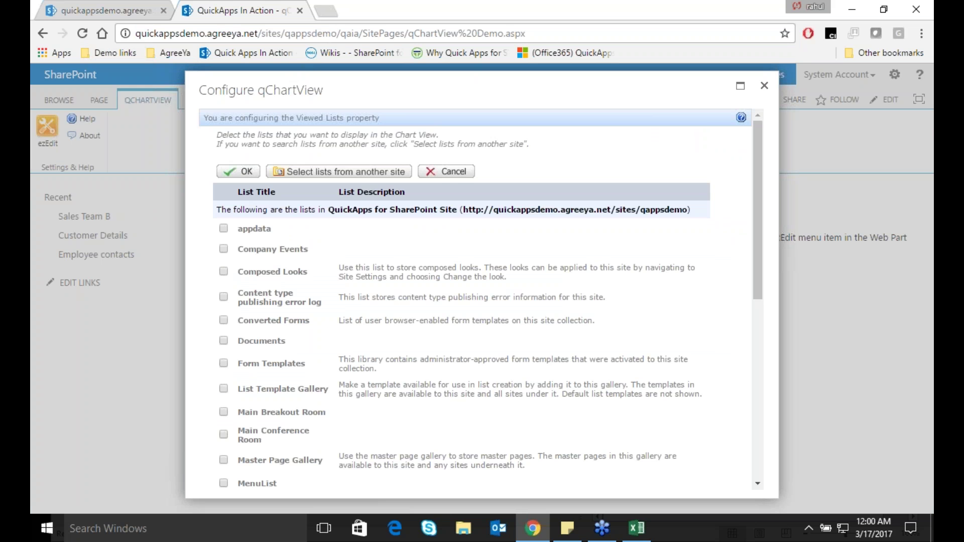
Choose the Sales Team A list as the chart's viewed list and save the selection
scroll(293, 281, down, 7)
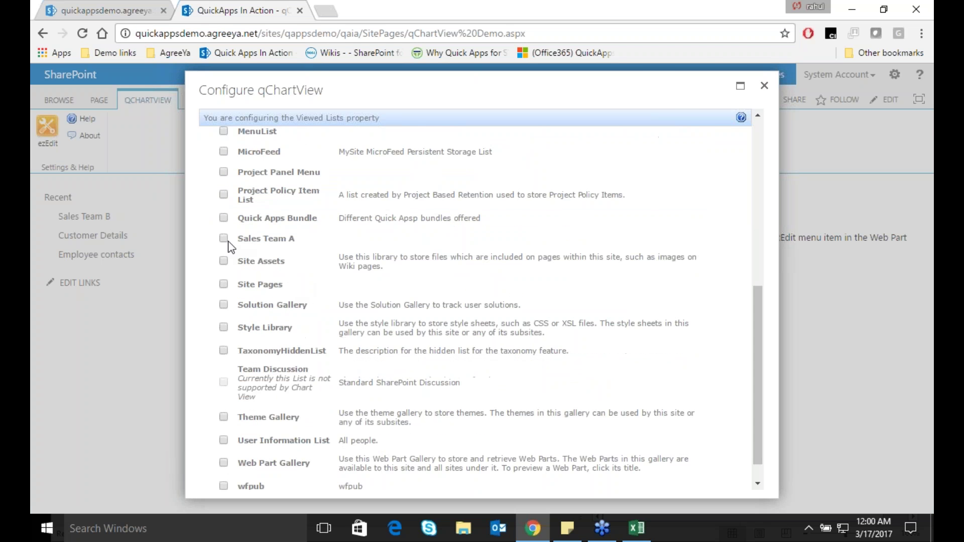
click(223, 238)
scroll(291, 310, down, 2)
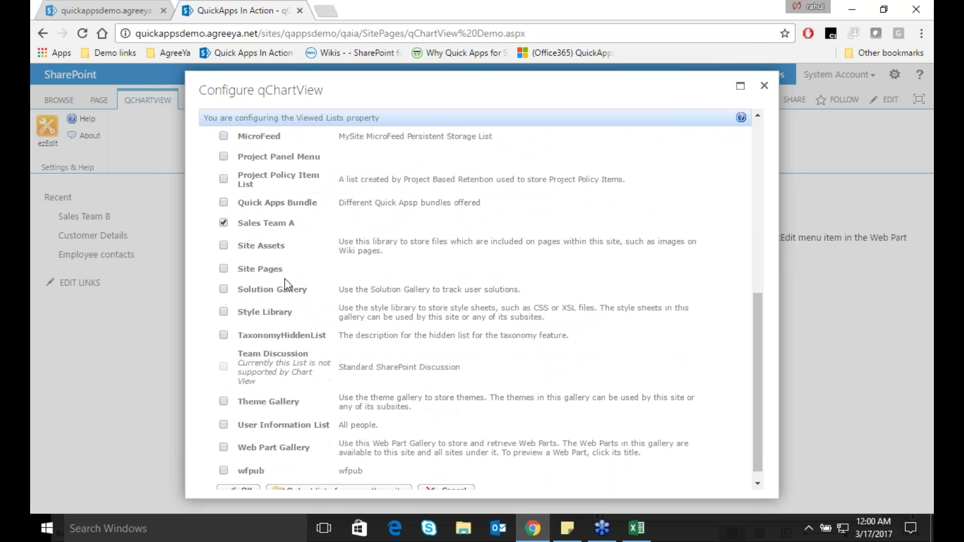
click(246, 480)
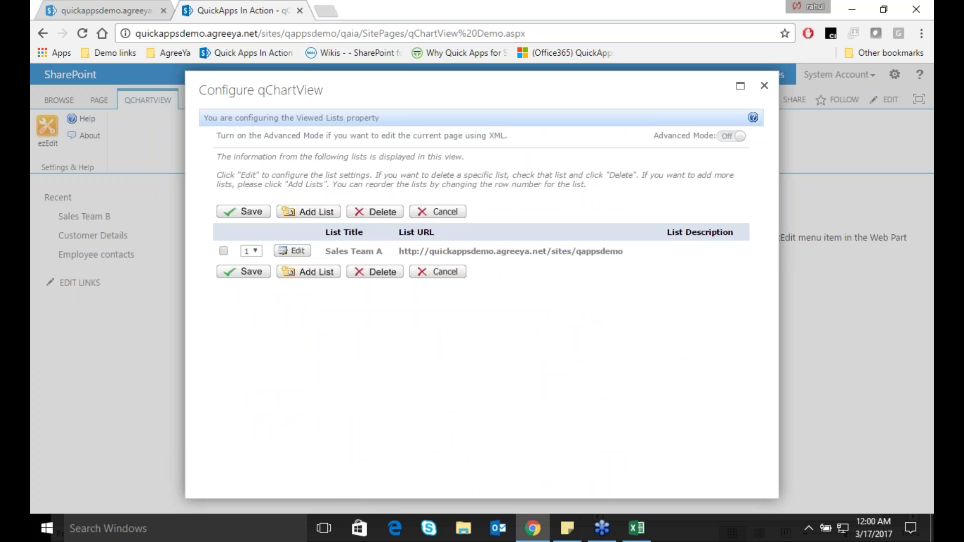
click(249, 272)
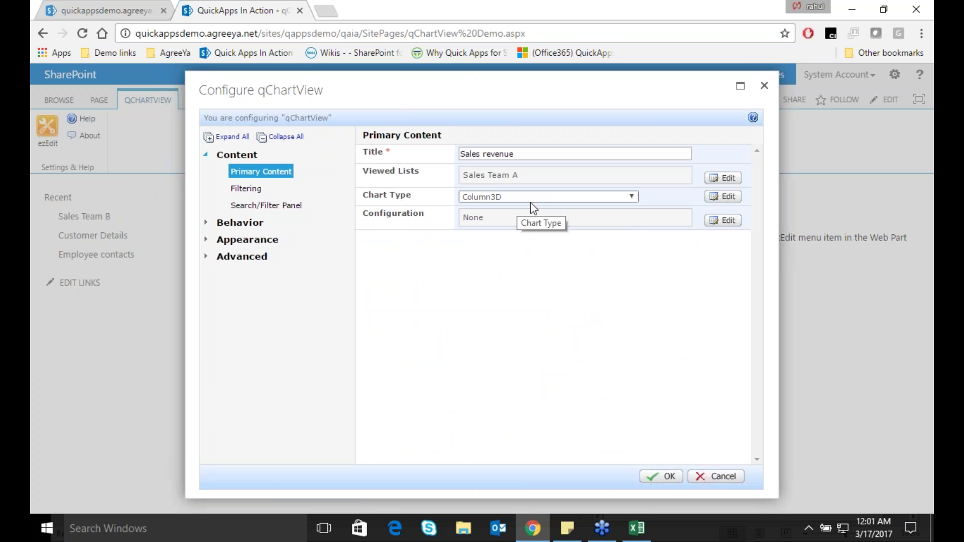
Look through the available chart types and choose Column3D
click(627, 198)
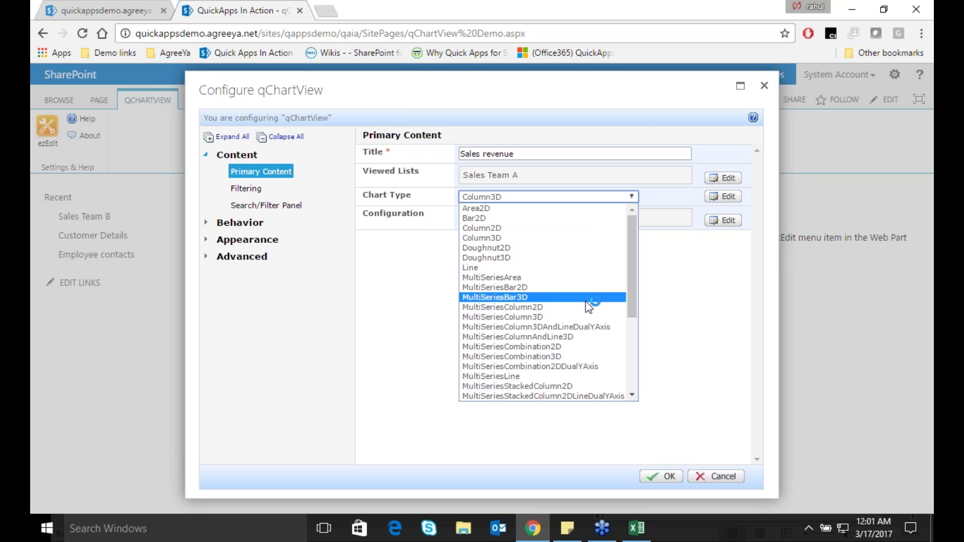
scroll(580, 341, down, 5)
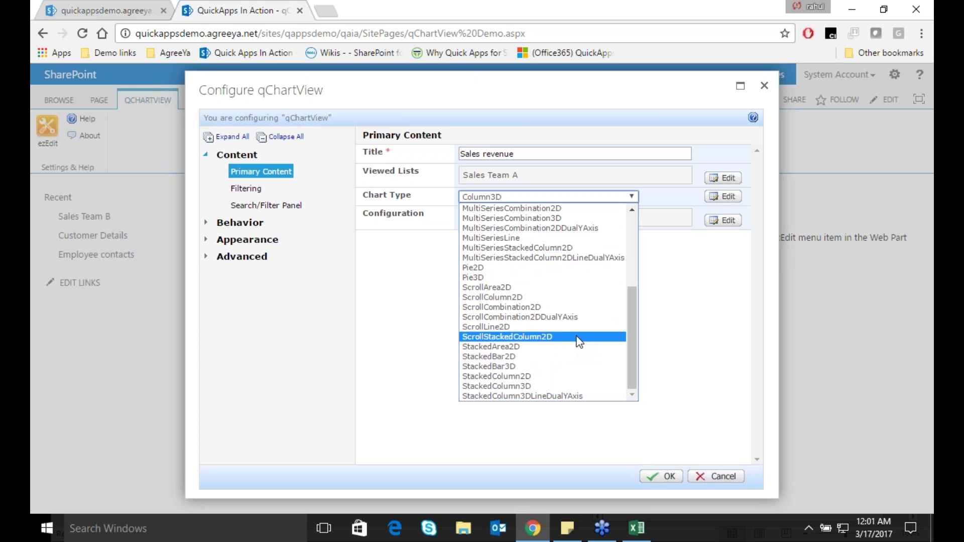
scroll(577, 339, up, 6)
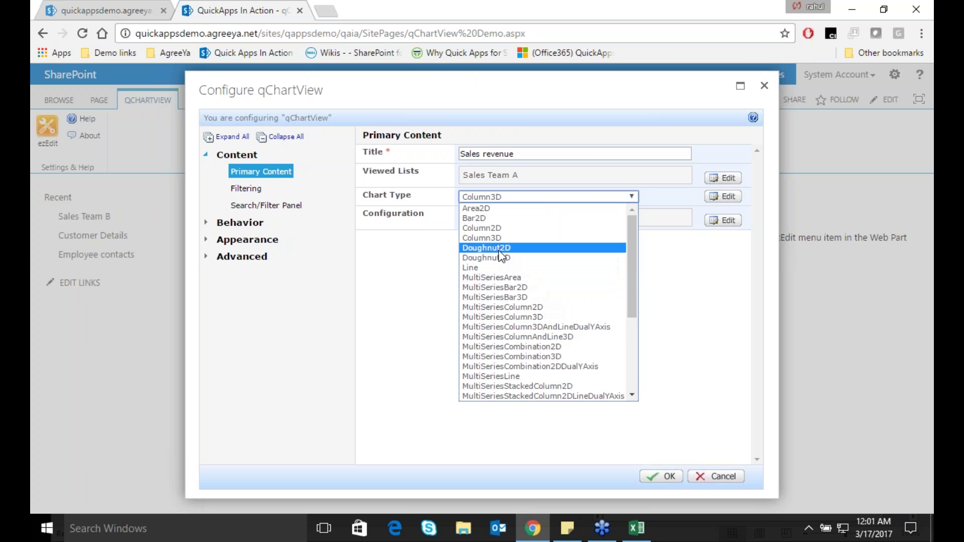
click(487, 239)
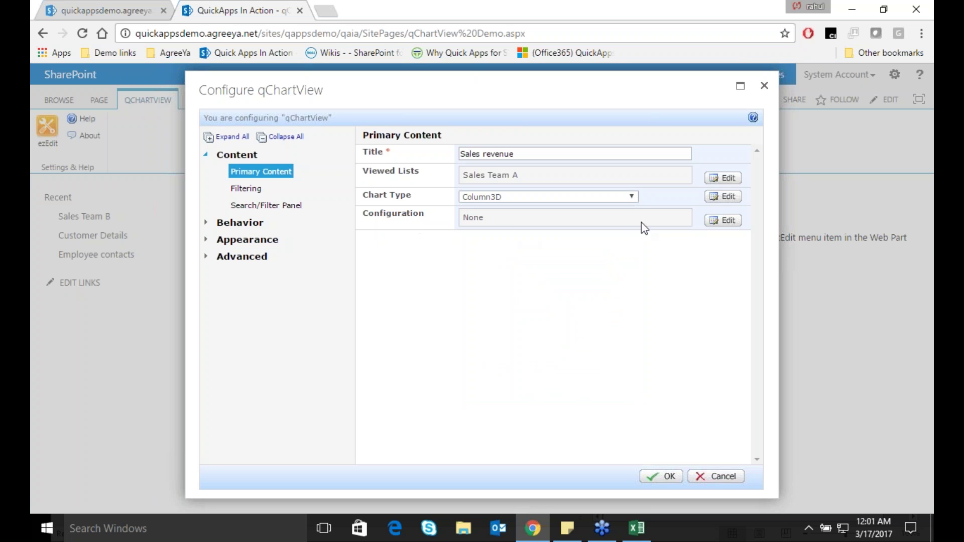
In the chart's data configuration, group the data by Sales Executive and sort the groups by Sales Executive in ascending order
mouse_move(685, 225)
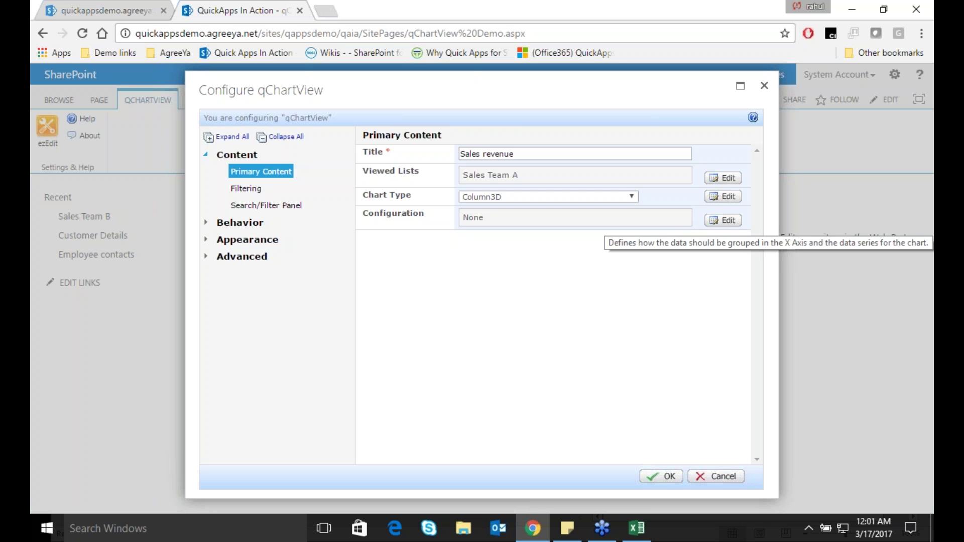
click(715, 223)
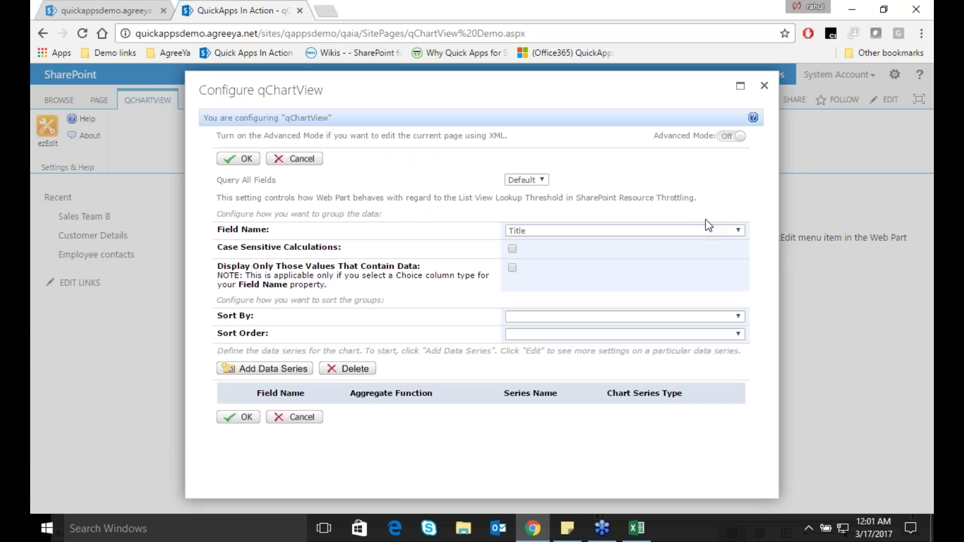
click(591, 231)
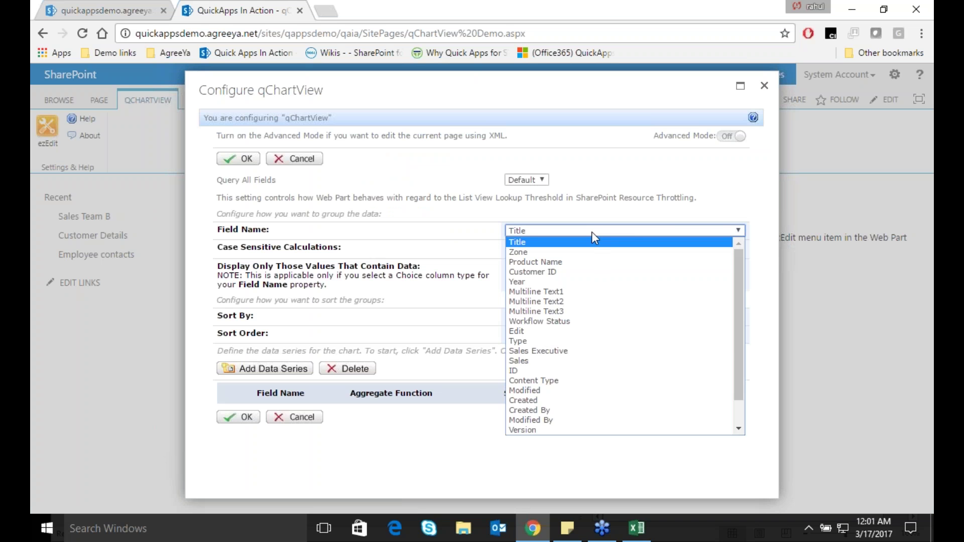
key(s)
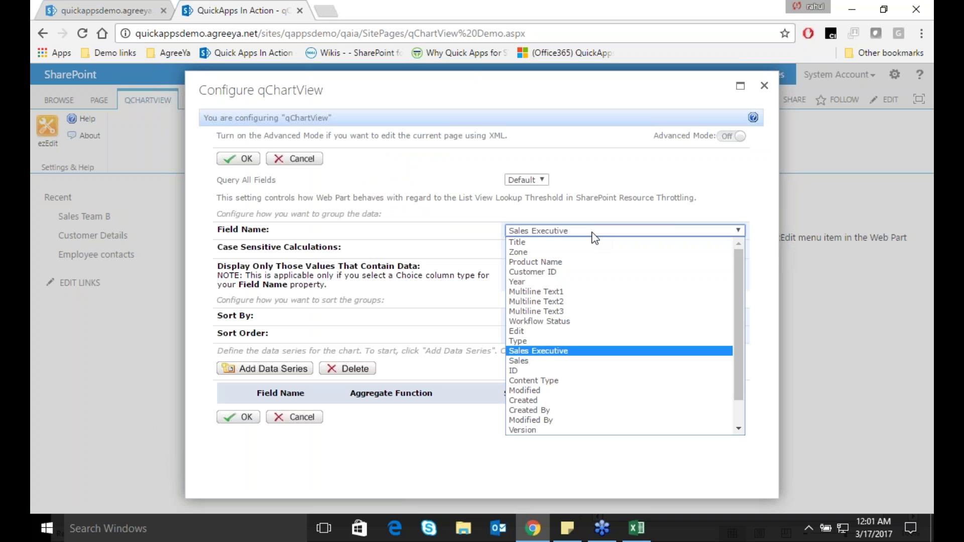
click(570, 350)
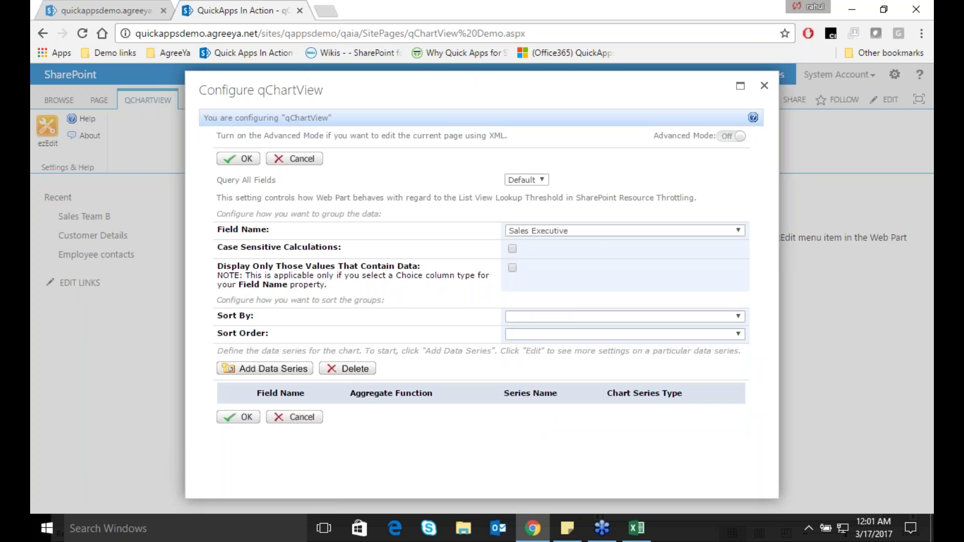
click(553, 315)
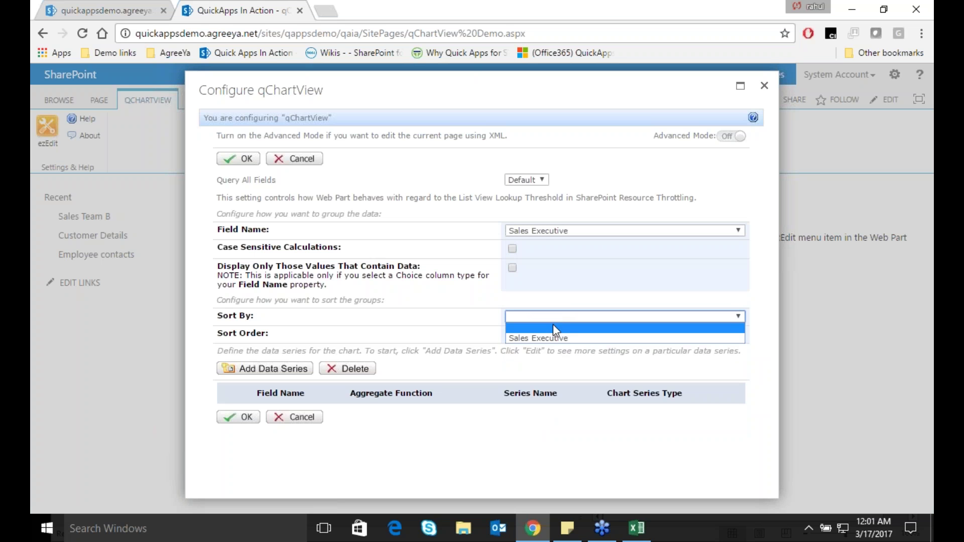
click(554, 339)
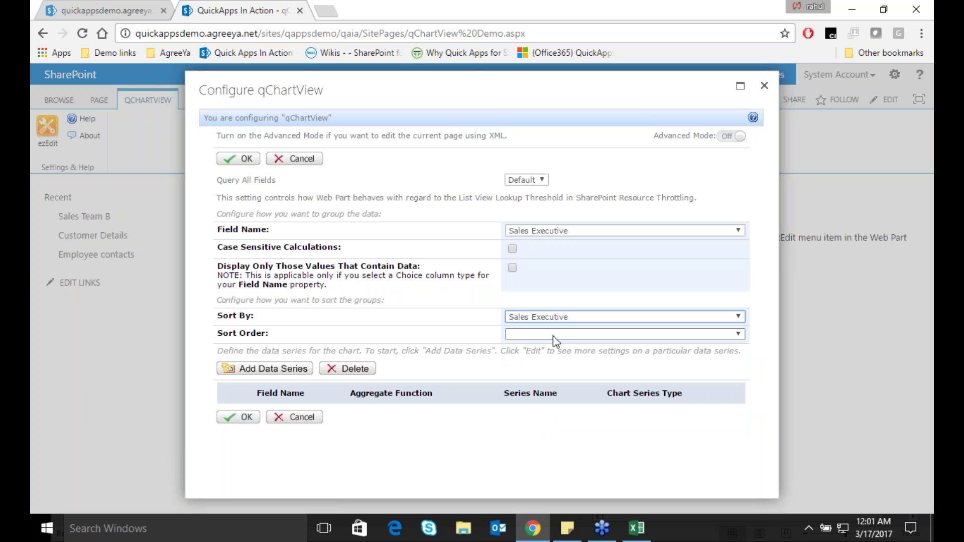
click(553, 335)
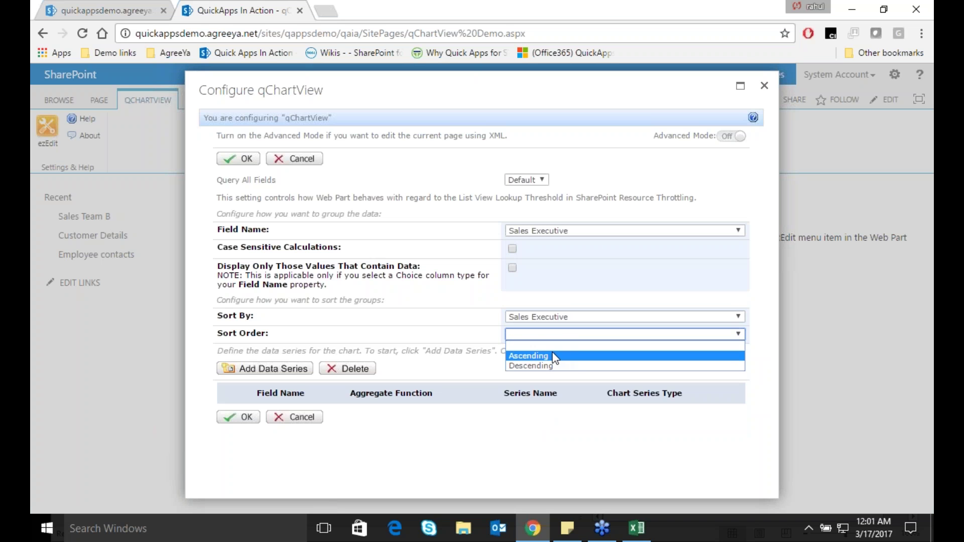
click(554, 356)
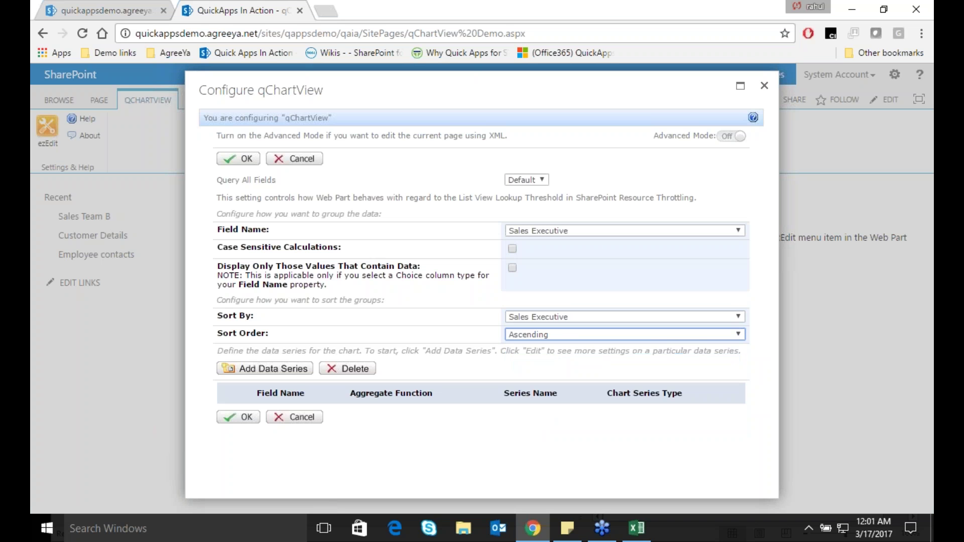
Add a data series on the Sales field with the Sum aggregate function
click(289, 373)
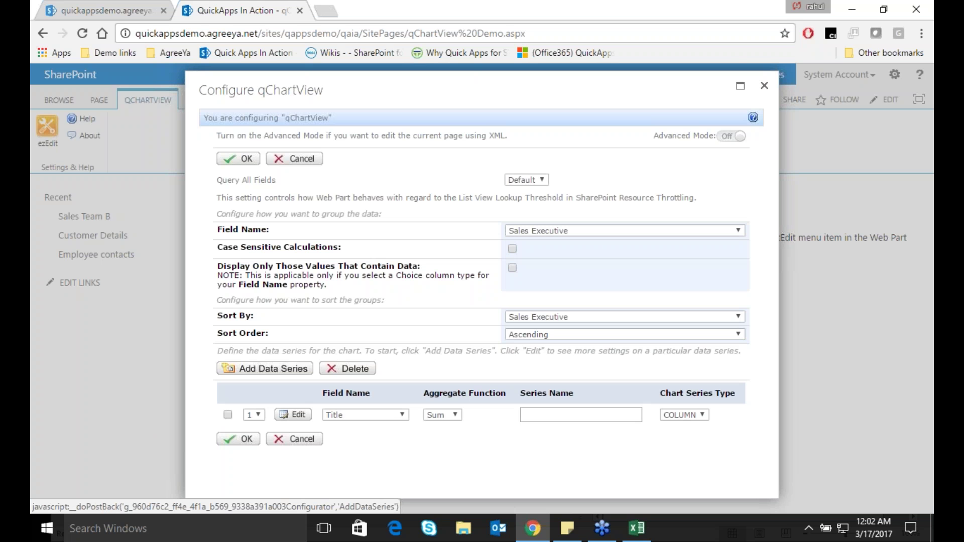
click(389, 415)
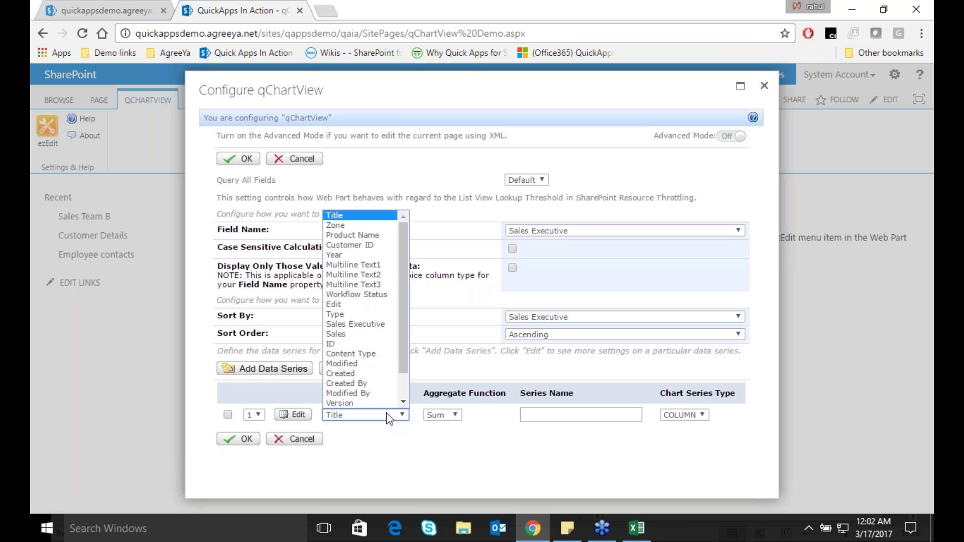
key(s)
key(s)
key(Return)
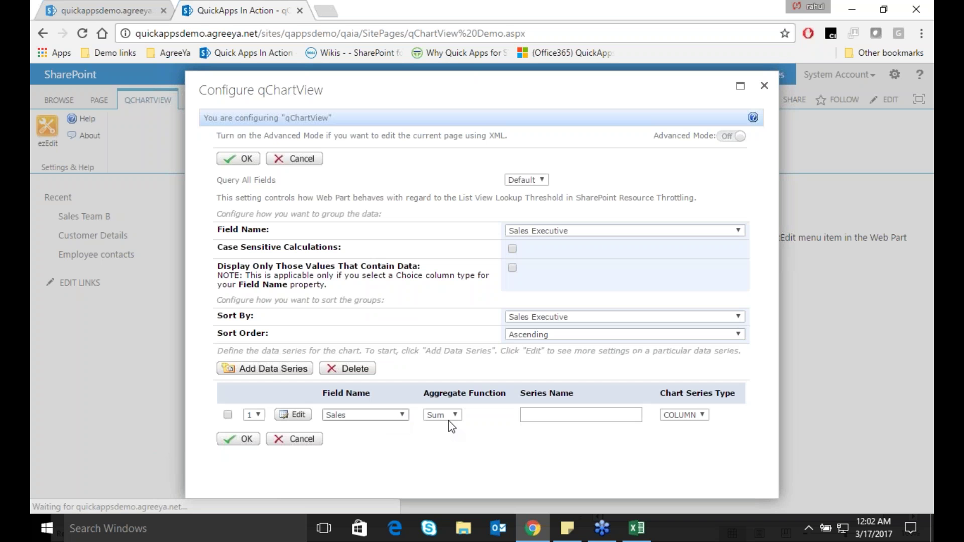
click(455, 416)
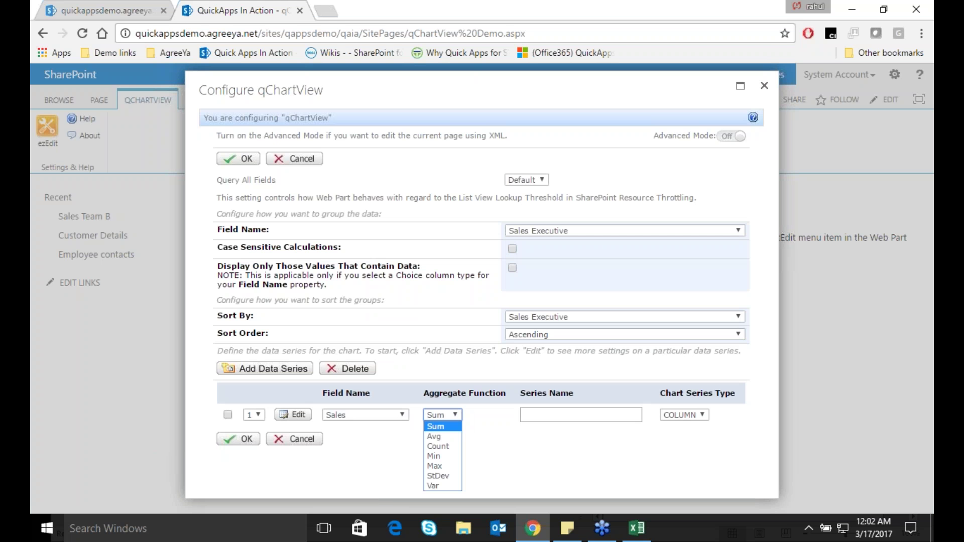
key(Return)
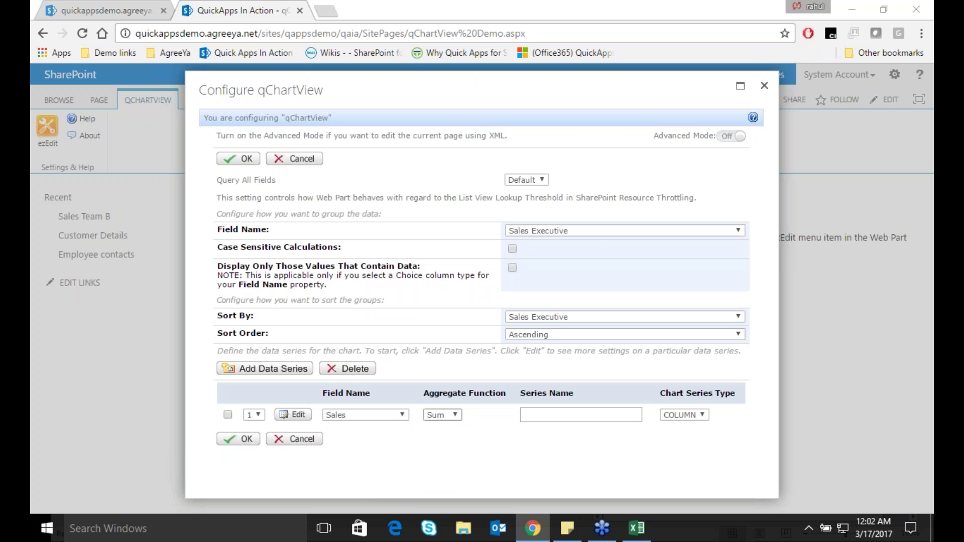
key(alt+Down)
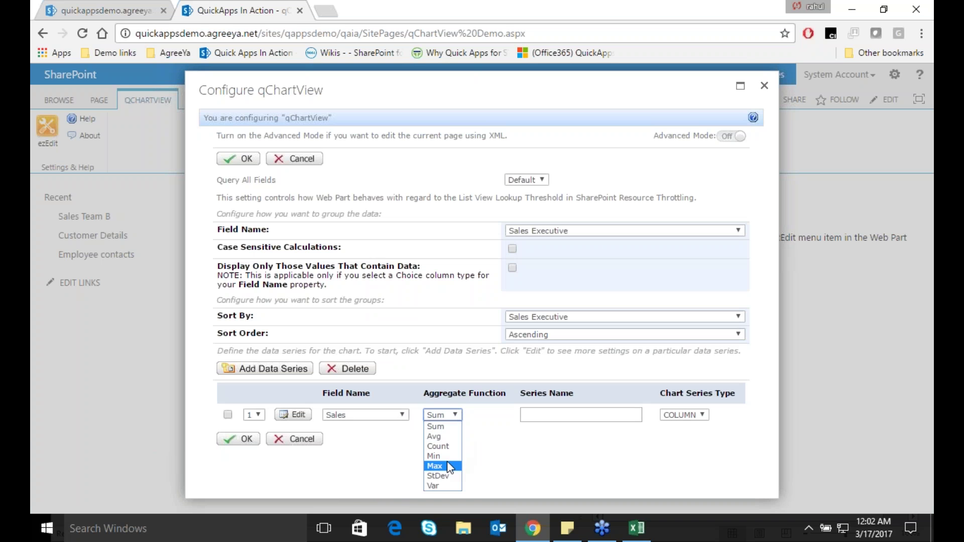
click(440, 427)
Name the data series Sales revenue and confirm the chart's data configuration
click(539, 416)
text(Sales)
text(r)
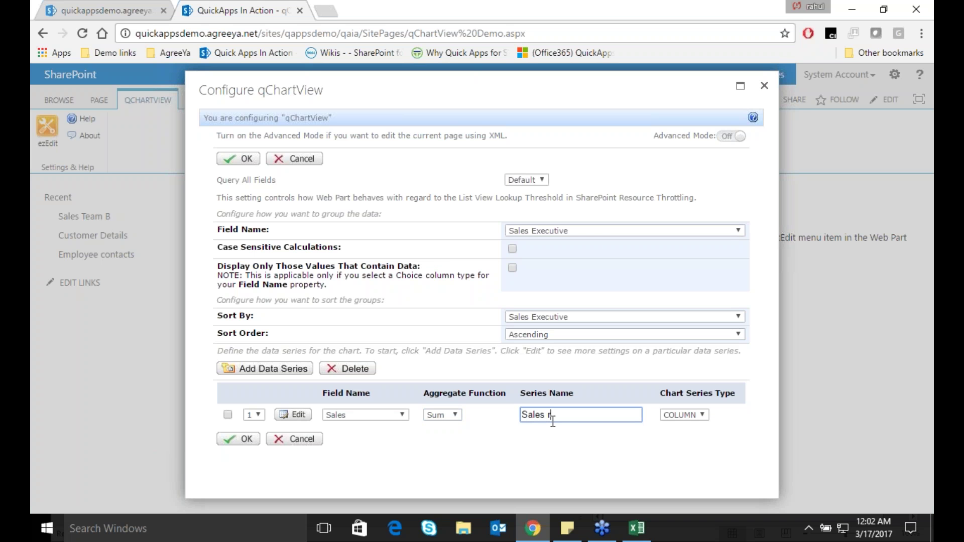
text(evenue)
click(243, 441)
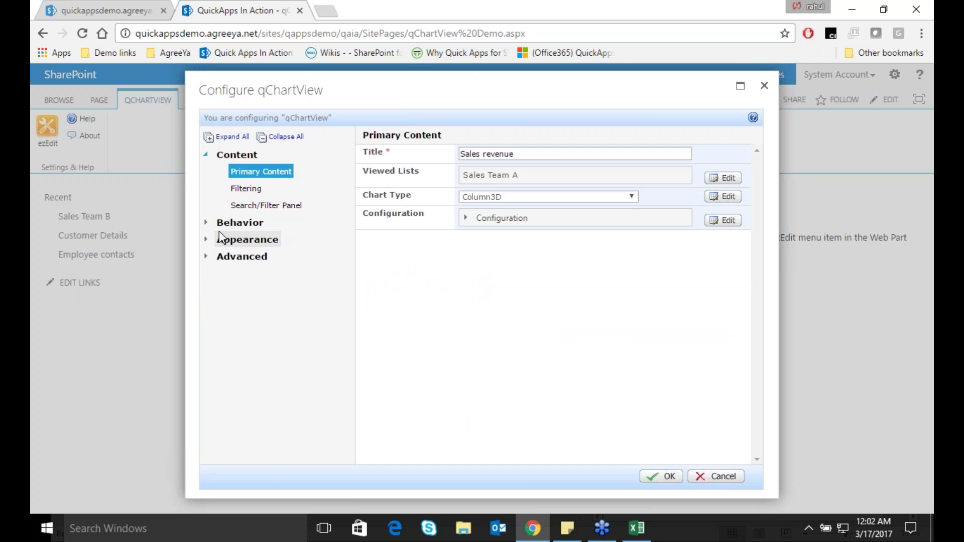
Examine the chart's appearance settings and its attributes, including border and background, external logo and 3D chart attributes, leaving the values as they are
click(206, 239)
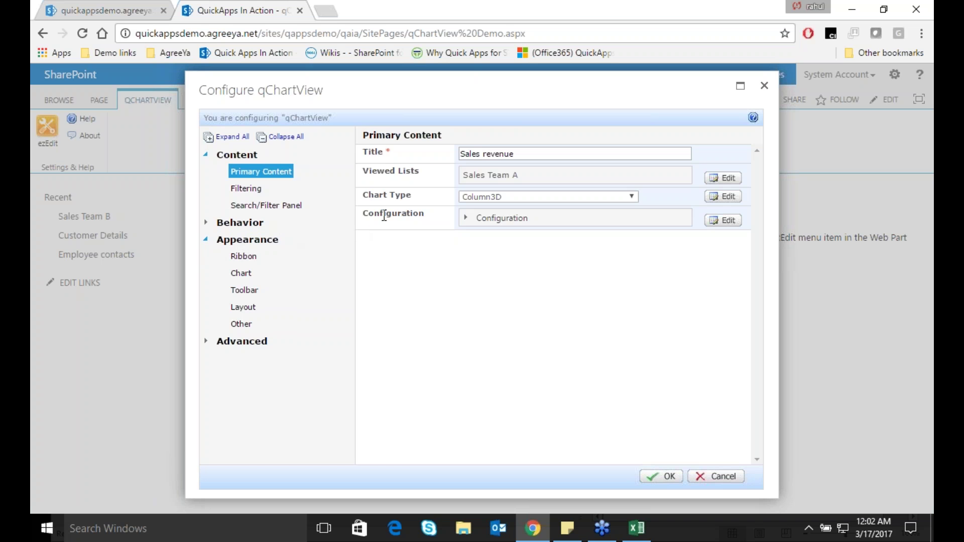
click(252, 268)
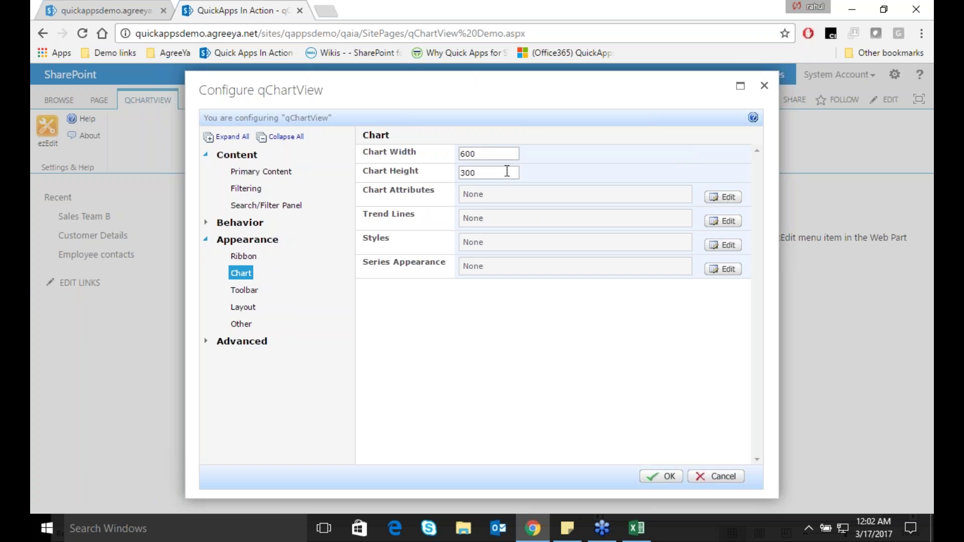
mouse_move(503, 195)
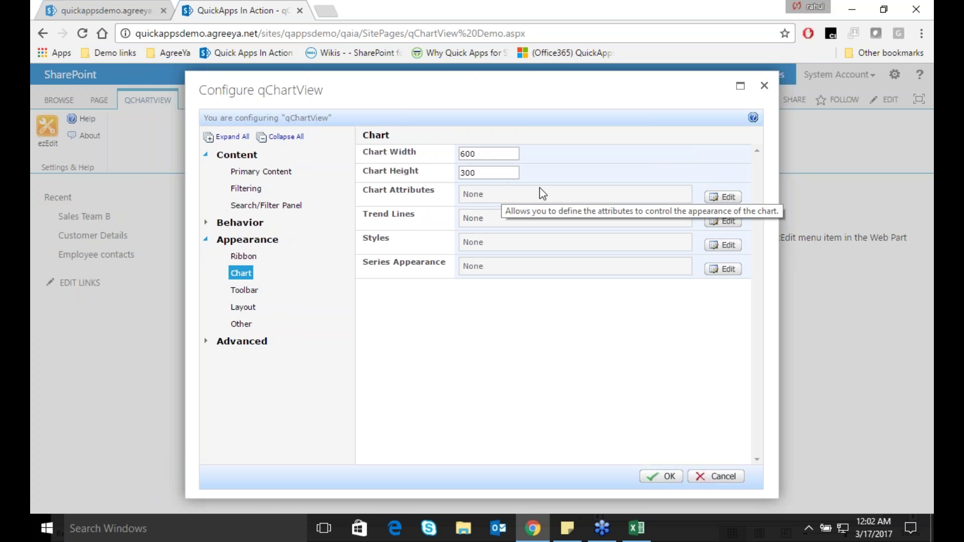
click(722, 205)
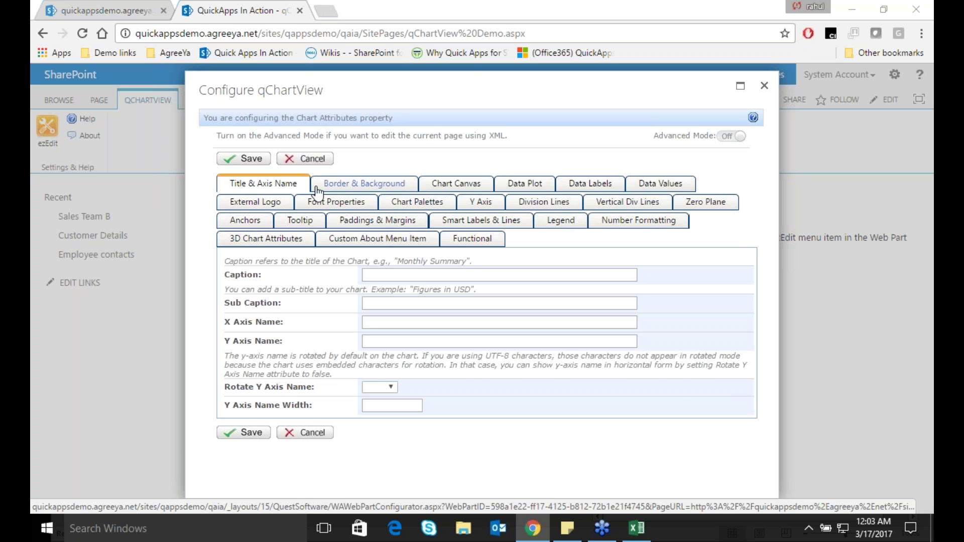
click(334, 190)
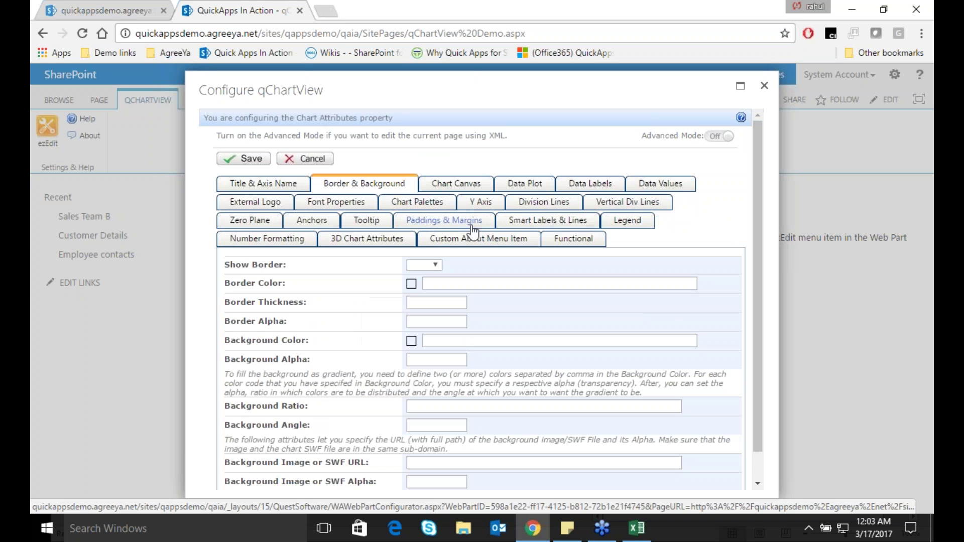
click(455, 184)
click(288, 206)
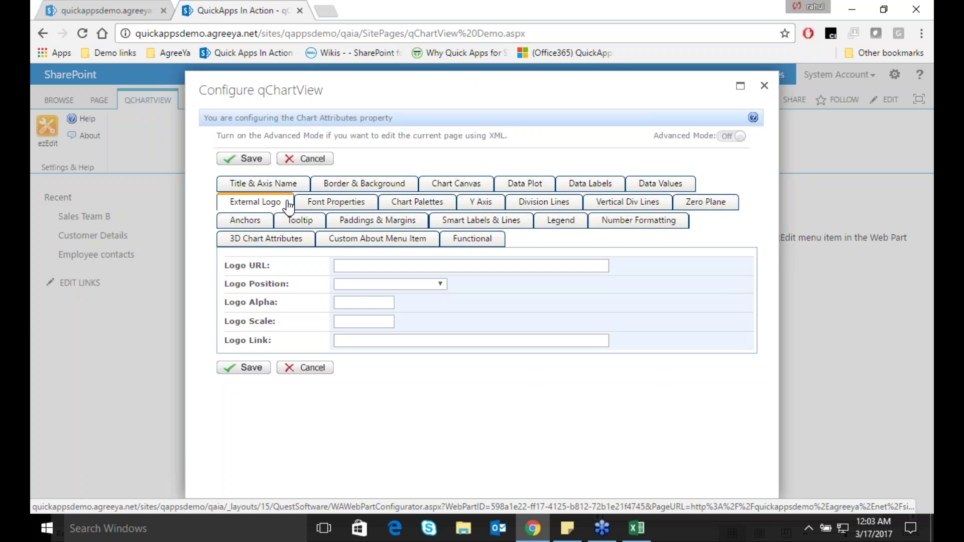
click(290, 239)
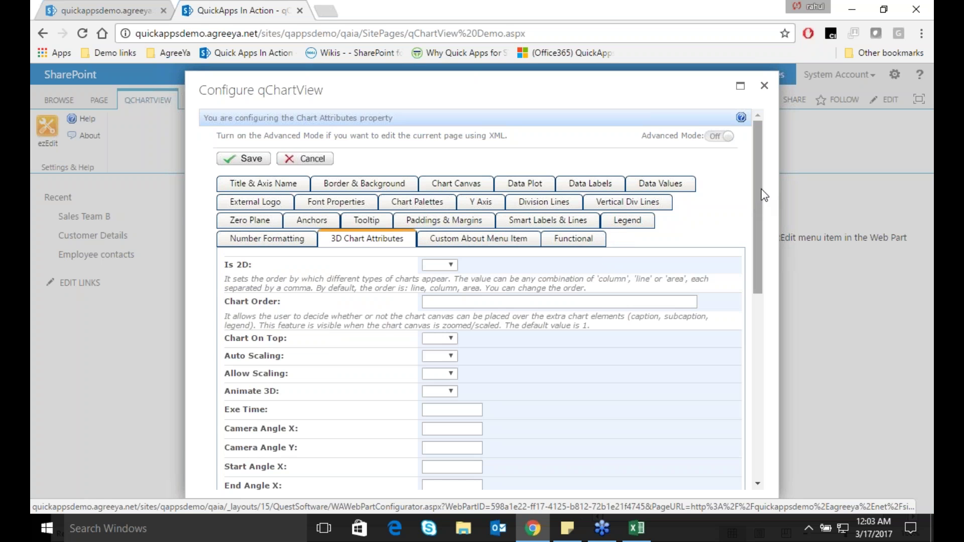
drag(756, 185, 753, 374)
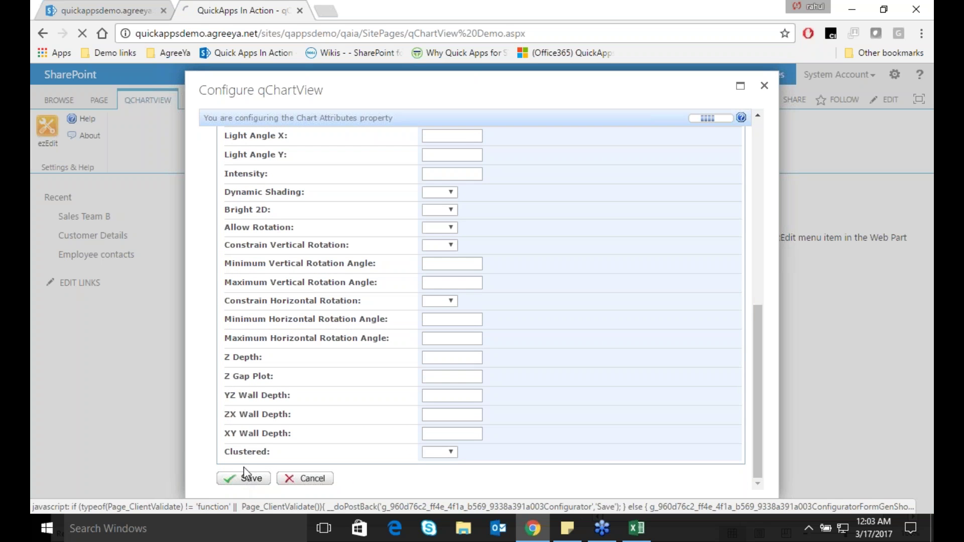
click(236, 479)
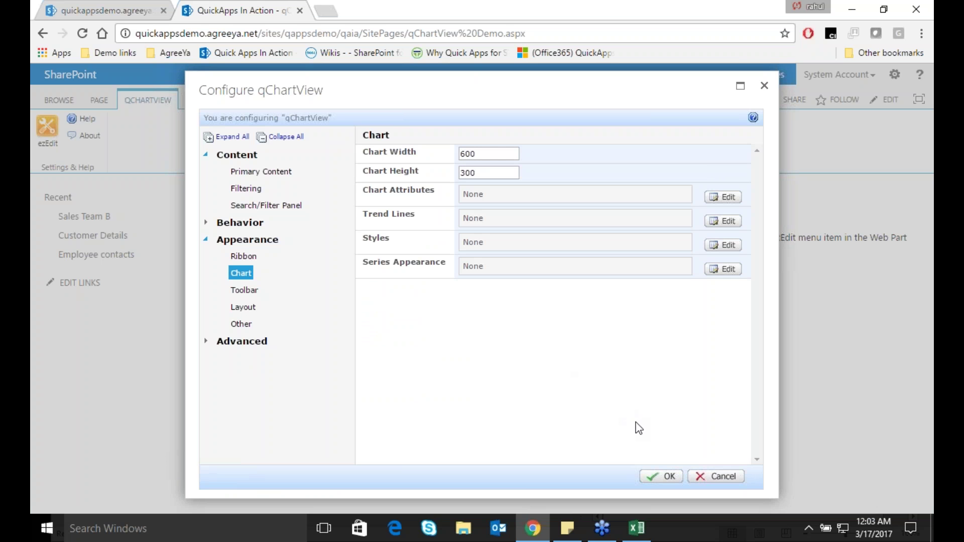
Apply the qChartView configuration and view the Sales revenue chart on the page
click(662, 478)
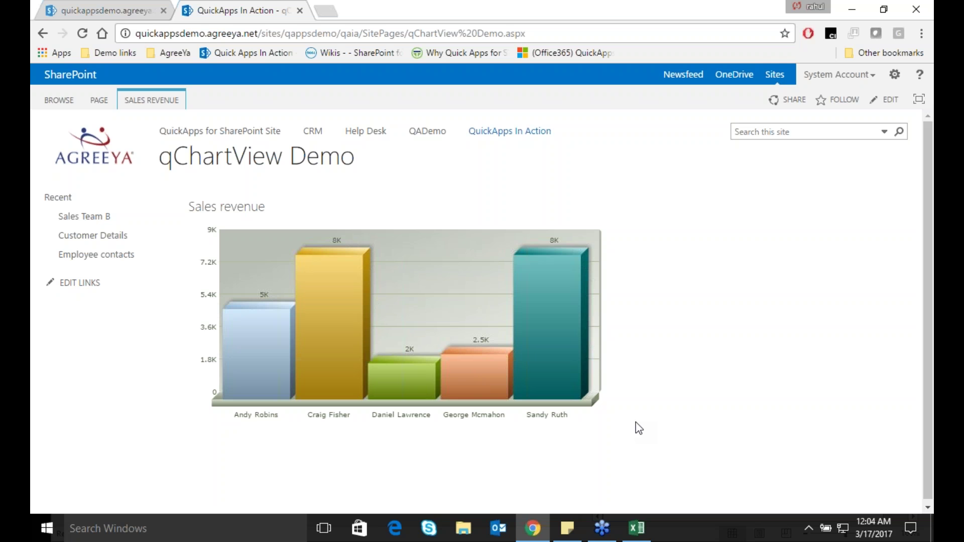
scroll(643, 428, down, 1)
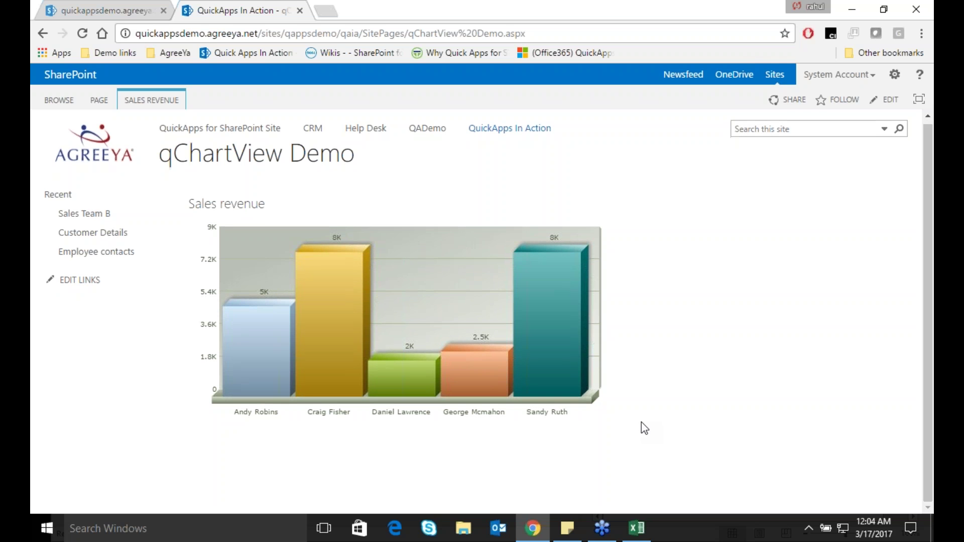